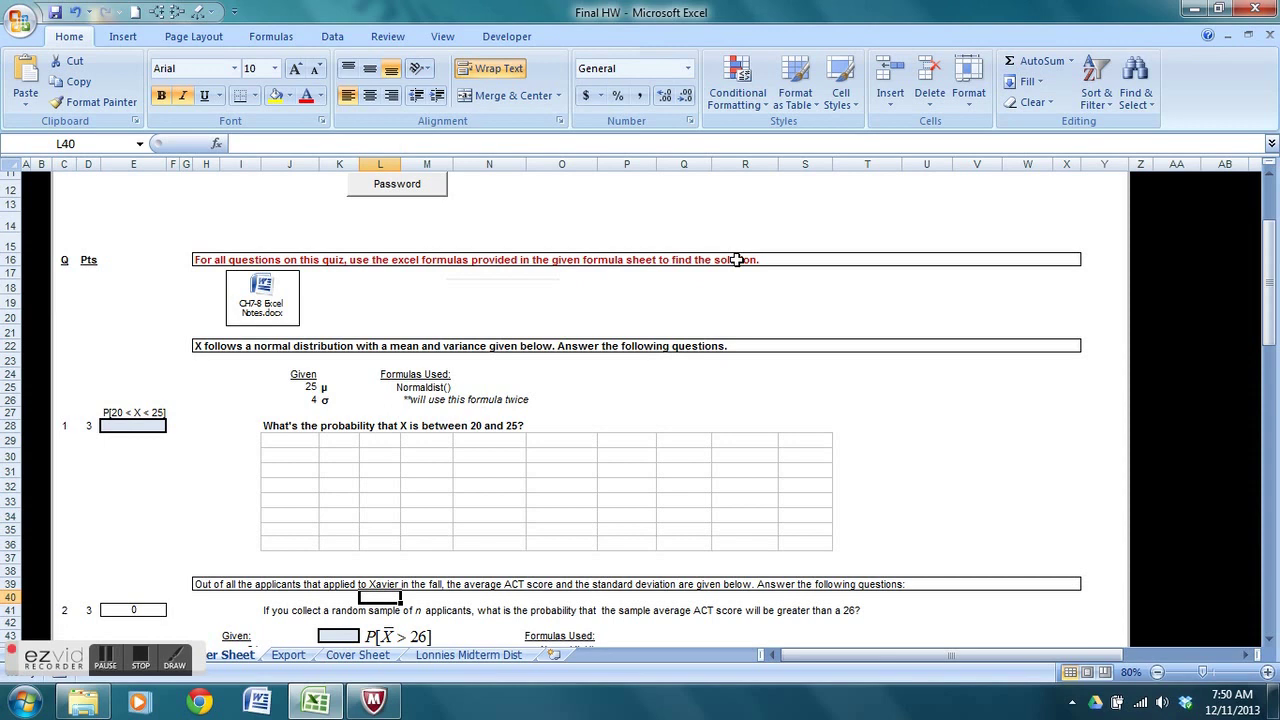
click(458, 307)
click(453, 307)
key(Home)
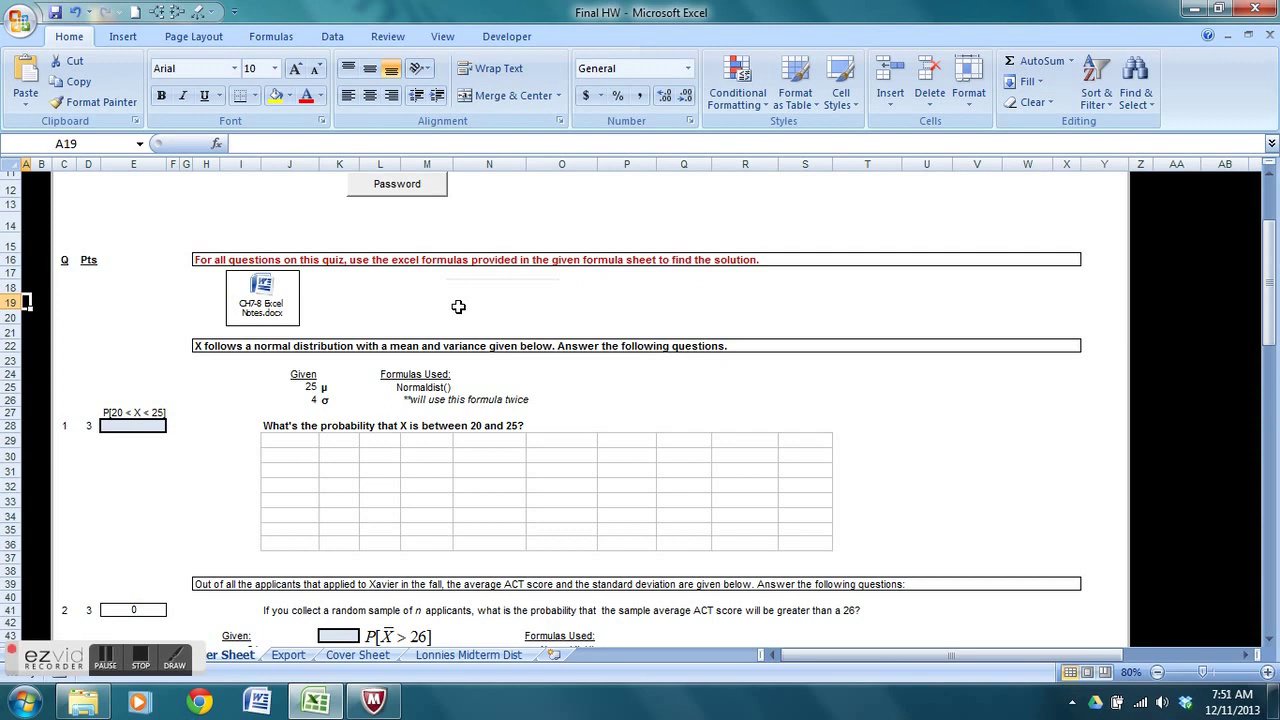
Step: Look through the quiz questions from the first normal distribution problem down to the confidence interval problem with unknown σ
click(418, 498)
key(Down)
key(Down)
key(Down)
key(Down)
key(Down)
key(Down)
key(Down)
key(Down)
key(Down)
key(Down)
key(Down)
key(Down)
key(Down)
key(Down)
key(Down)
key(Down)
key(Down)
key(Down)
key(Down)
key(Down)
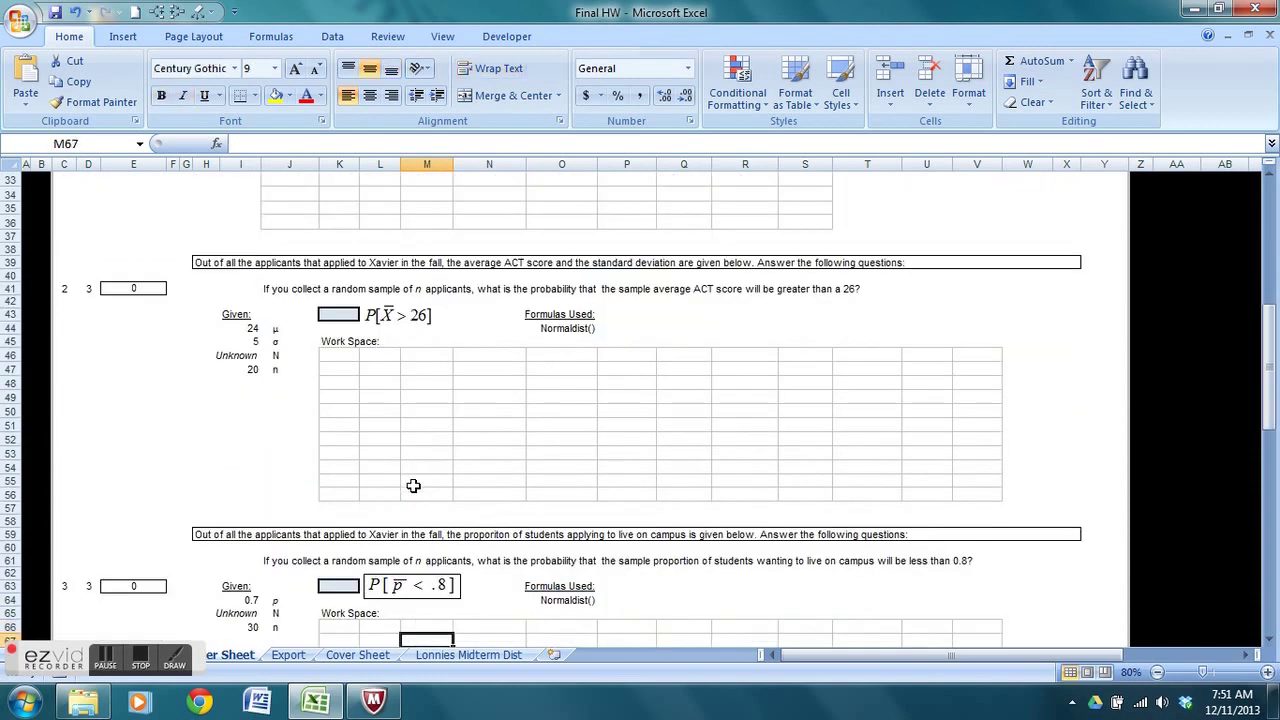
key(Down)
key(Down)
key(Down)
key(Down)
key(Down)
key(Down)
key(Down)
key(Down)
key(Down)
key(Down)
key(Down)
key(Down)
key(Down)
key(Down)
key(Down)
key(Down)
key(Down)
key(Down)
key(Down)
key(Down)
key(Down)
key(Down)
key(Down)
key(Down)
key(Down)
key(Down)
key(Down)
key(Down)
key(Down)
key(Down)
key(Down)
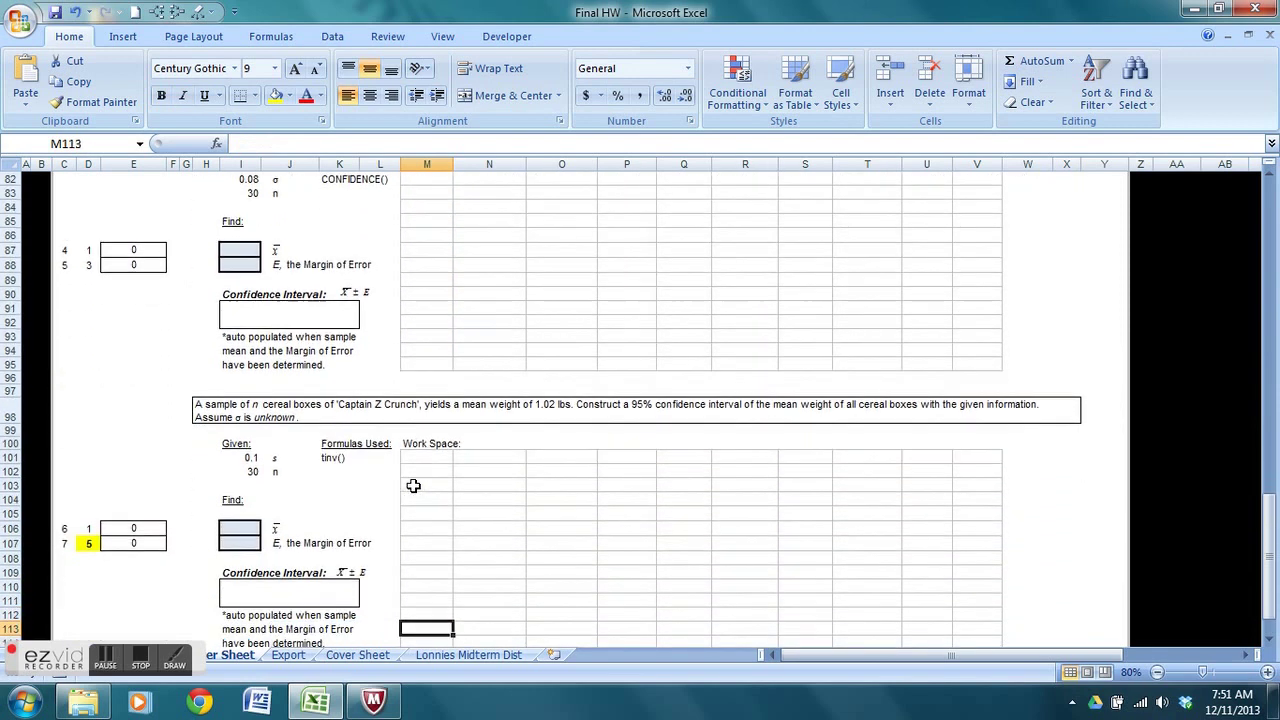
key(Down)
key(Down)
key(Down)
Step: Go back up through the questions to the embedded notes document above question 1
key(Up)
key(Up)
key(Up)
key(Up)
key(Up)
key(Up)
key(Up)
key(Up)
key(Up)
key(Up)
key(Up)
key(Up)
key(Up)
key(Up)
key(Up)
key(Up)
key(Up)
key(Up)
key(Up)
key(Up)
key(Up)
key(Up)
key(Up)
key(Up)
key(Up)
key(Up)
key(Up)
key(Up)
key(Up)
key(Up)
key(Up)
key(Up)
key(Up)
key(Up)
key(Up)
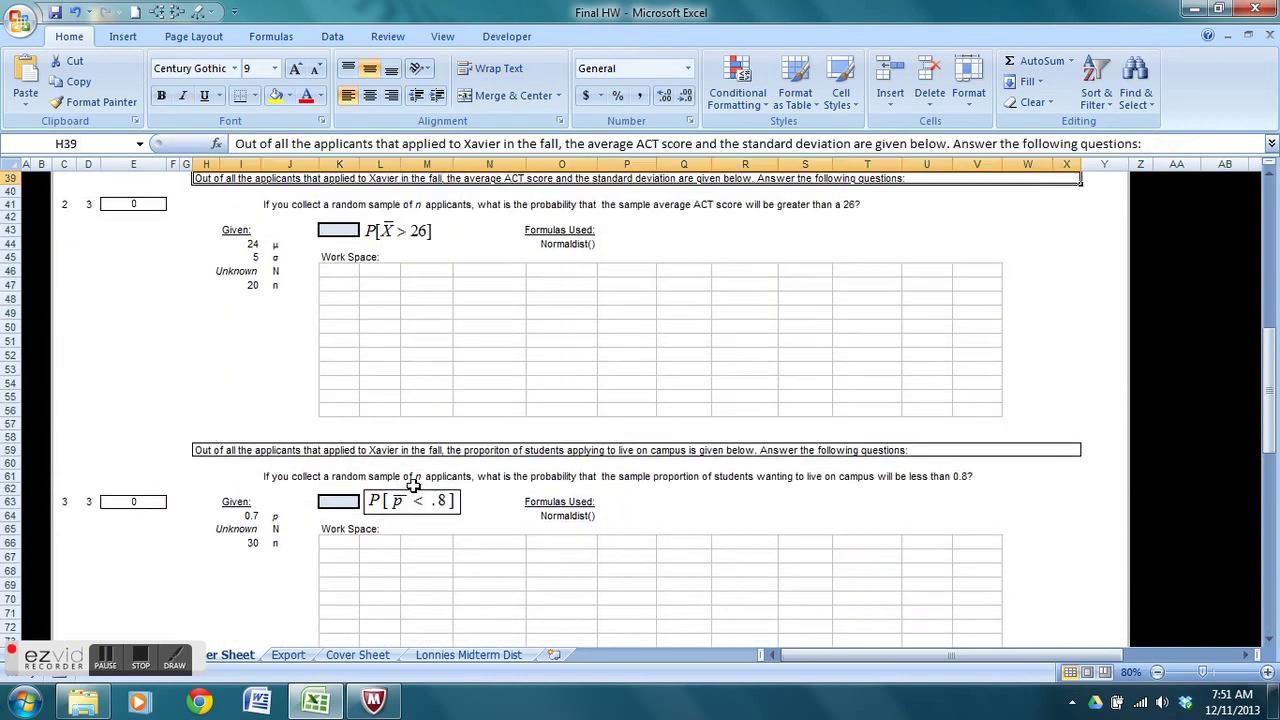
key(Up)
key(Up)
key(Up)
key(Up)
key(Up)
key(Up)
key(Up)
key(Up)
key(Up)
key(Up)
key(Up)
key(Up)
key(Up)
key(Up)
key(Up)
key(Up)
key(Up)
key(Up)
key(Up)
key(Up)
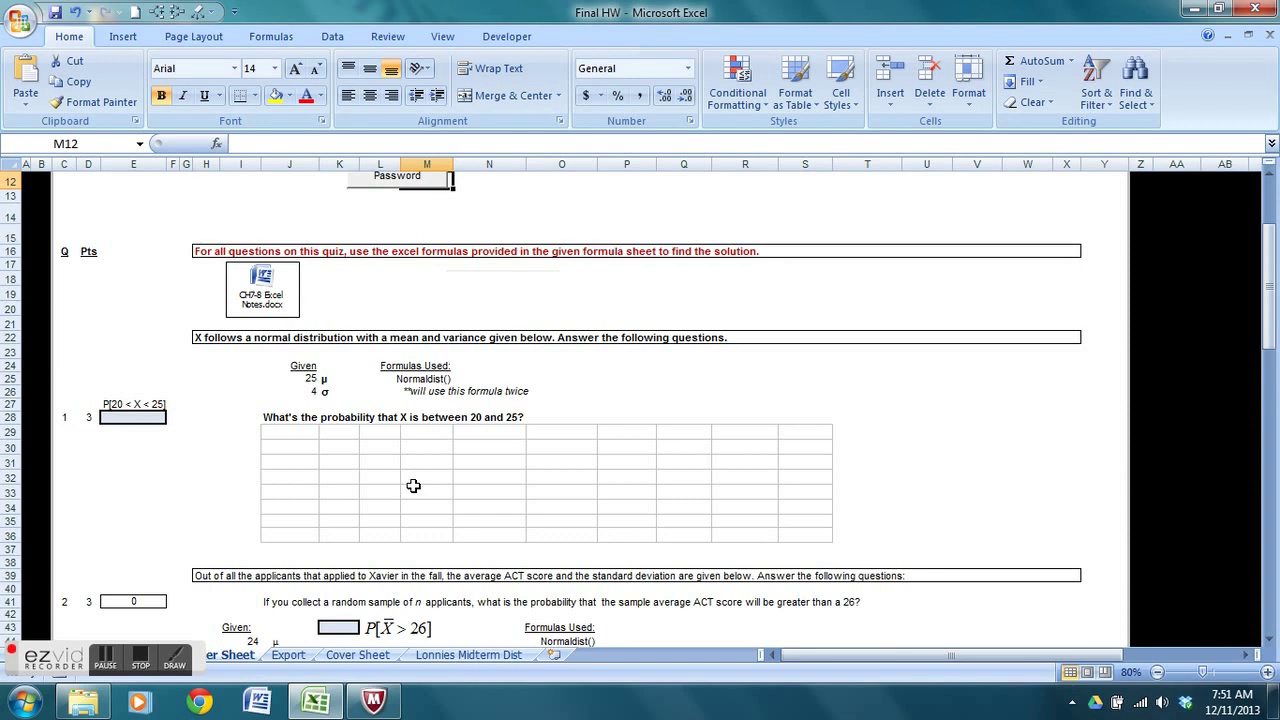
Step: Open the embedded CH7-8 Excel Notes document, examine its Chapter 7 Norm.dist formulas, and return to the quiz sheet
click(265, 291)
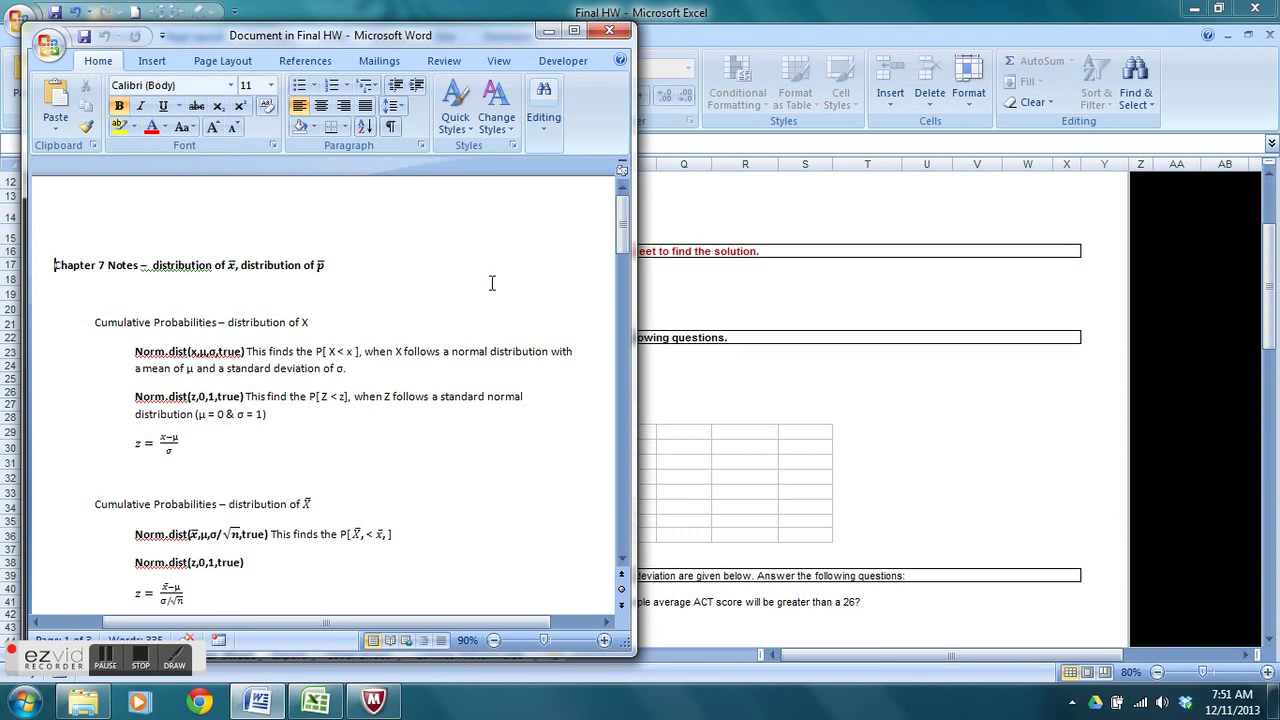
drag(620, 242, 627, 300)
click(660, 340)
click(430, 474)
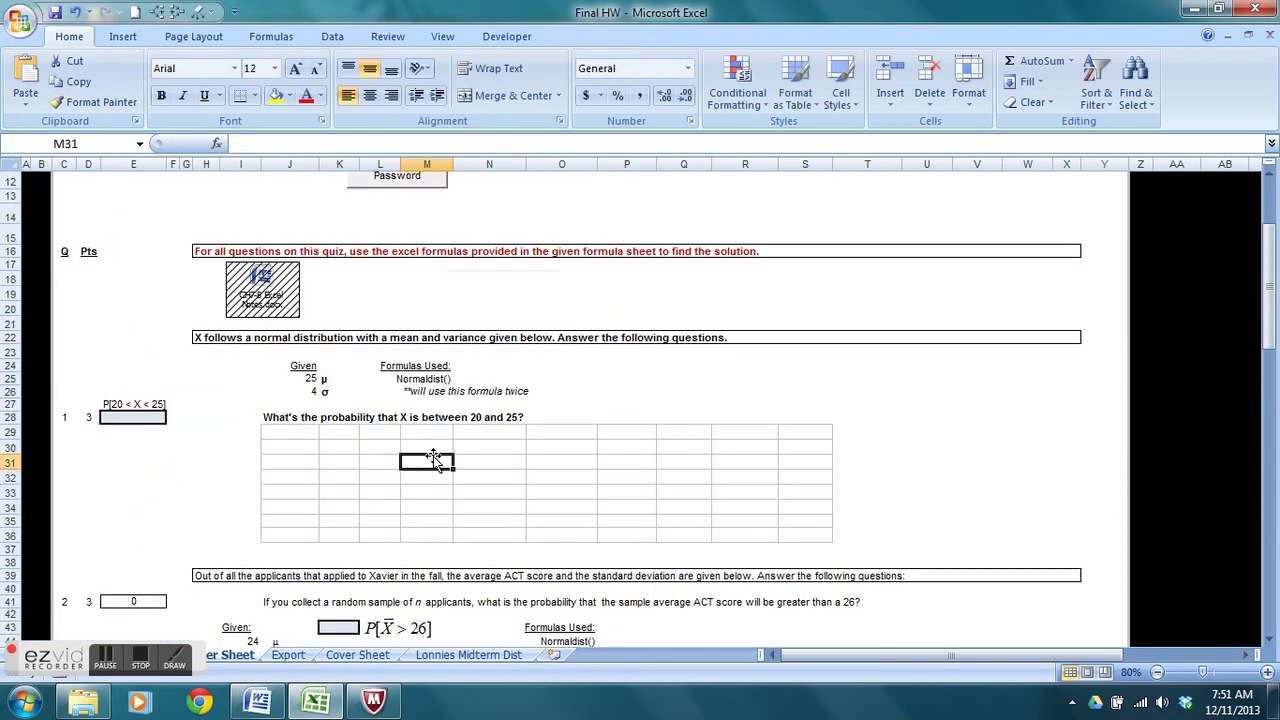
Step: Review the given values and listed formulas of the sample mean, sample proportion and confidence interval questions
key(Down)
key(Down)
key(Down)
key(Down)
key(Down)
key(Down)
key(Down)
key(Down)
key(Down)
key(Down)
key(Down)
key(Down)
key(Down)
key(Down)
key(Down)
key(Down)
key(Down)
key(Down)
key(Down)
key(Down)
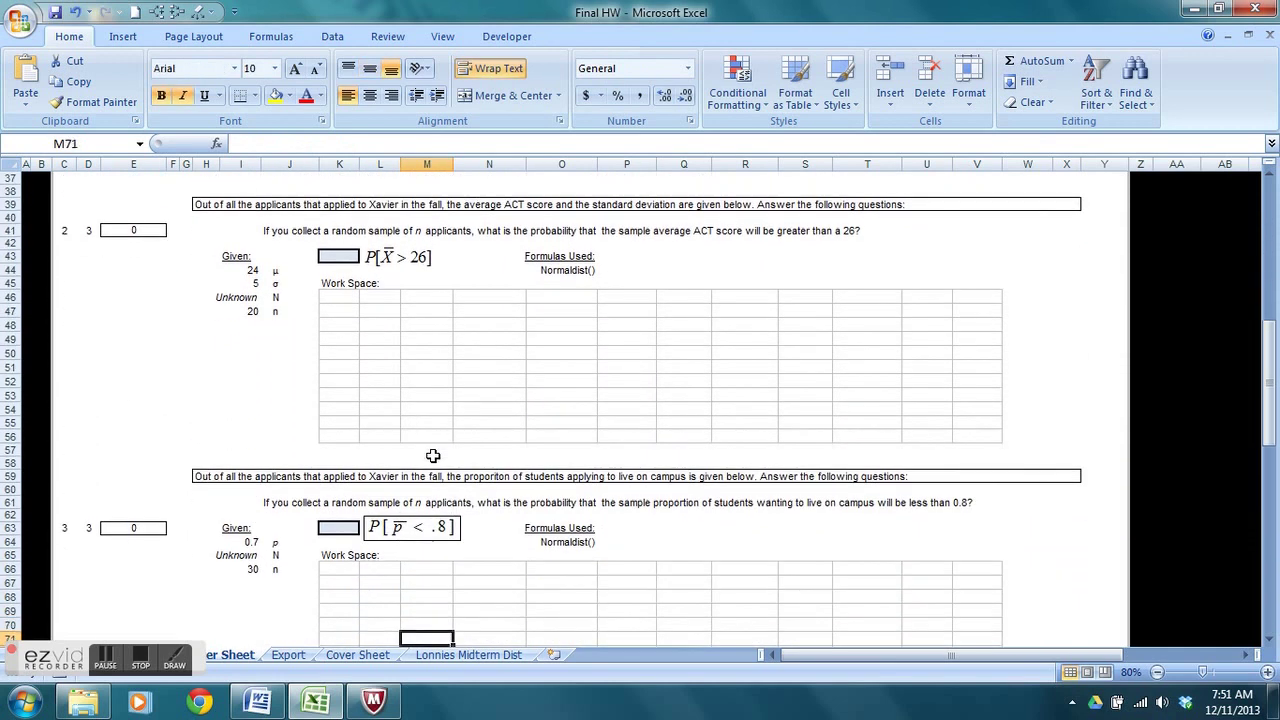
key(Down)
key(Down)
key(Down)
key(Down)
key(Down)
key(Down)
key(Down)
key(Down)
key(Down)
key(Down)
key(Down)
key(Down)
key(Down)
key(Down)
key(Down)
key(Down)
key(Down)
key(Down)
key(Down)
key(Down)
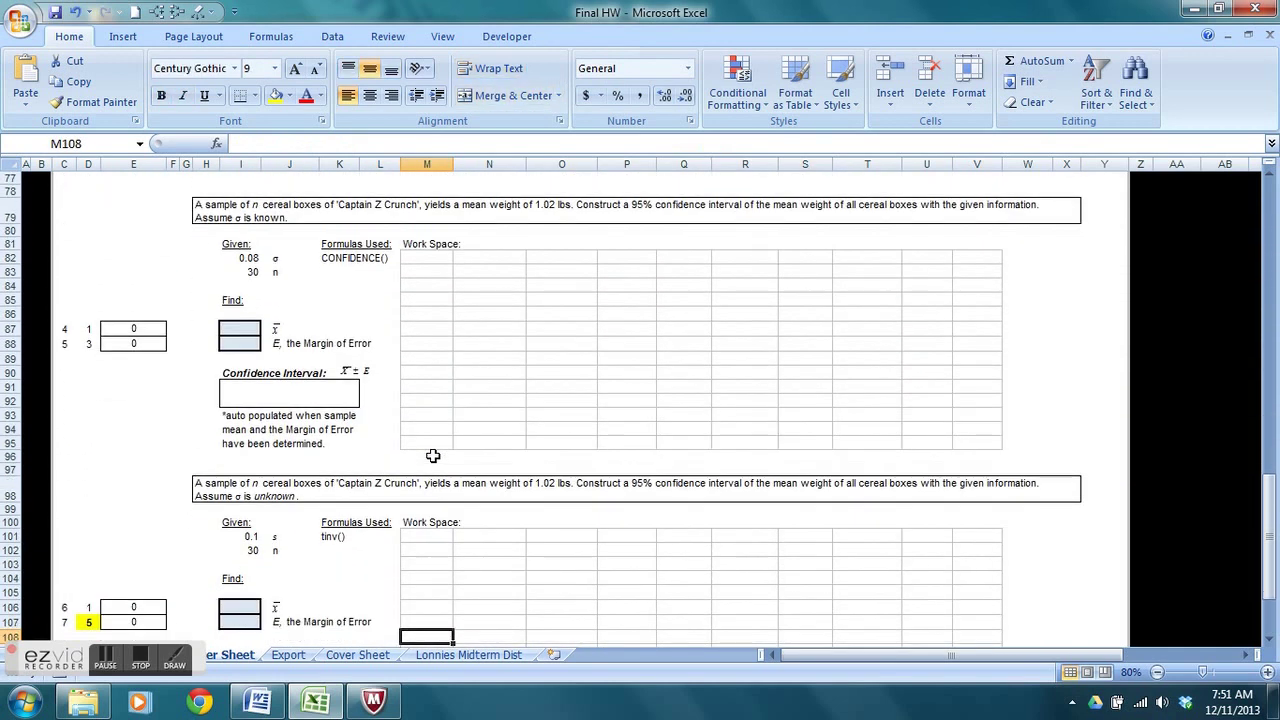
Step: Return to question 1 and select cell K30 in its work space
drag(1272, 576, 1148, 313)
click(424, 420)
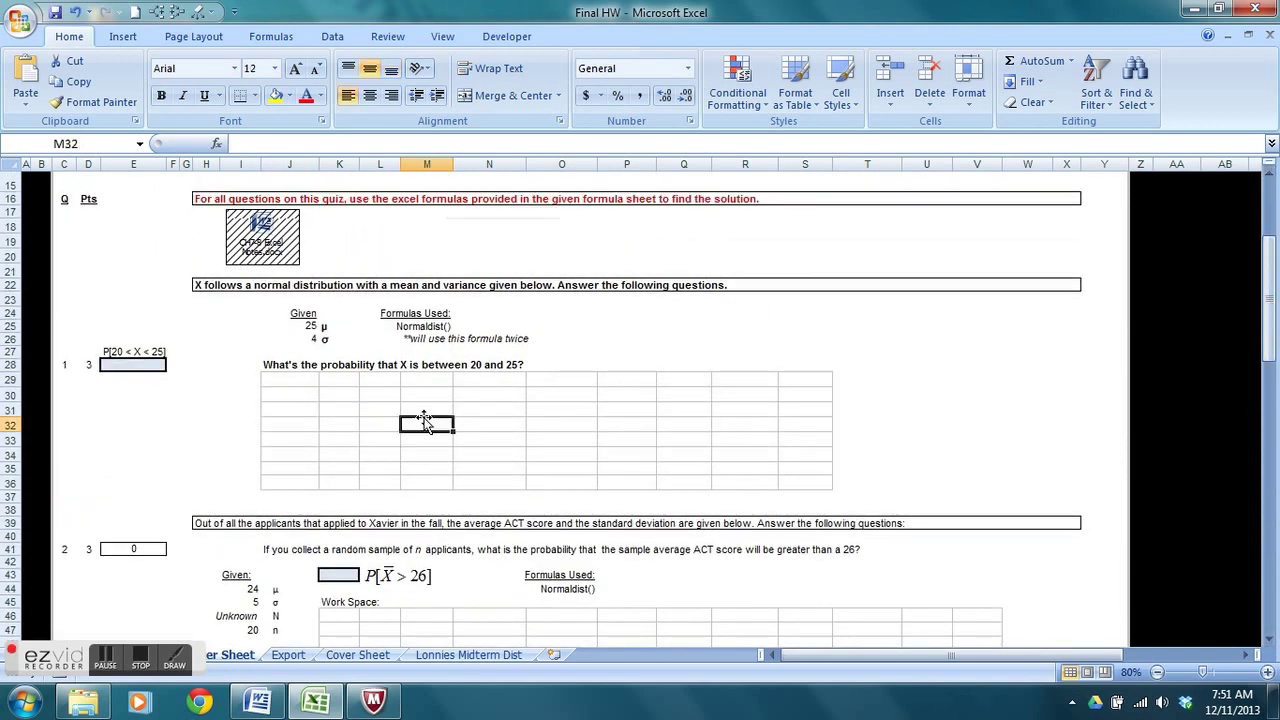
click(344, 392)
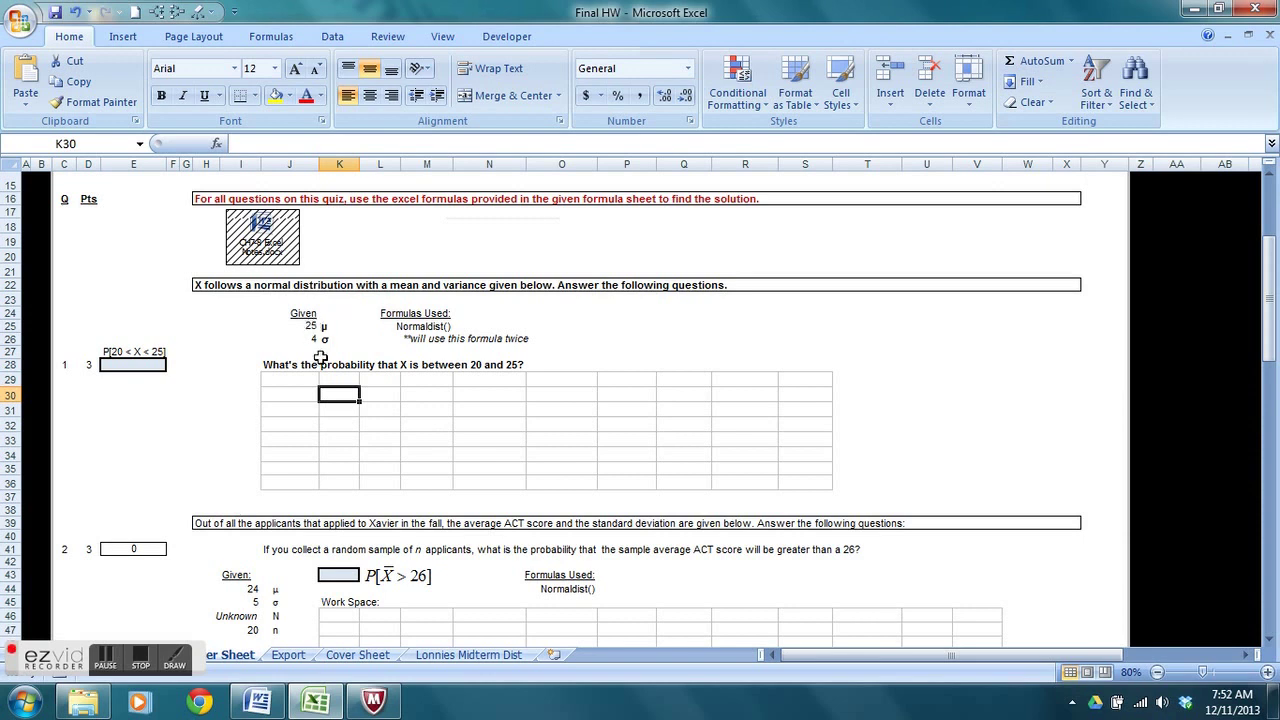
Step: Bring up the embedded notes document at its Chapter 7 section and place its window beside question 1 of the quiz
click(403, 328)
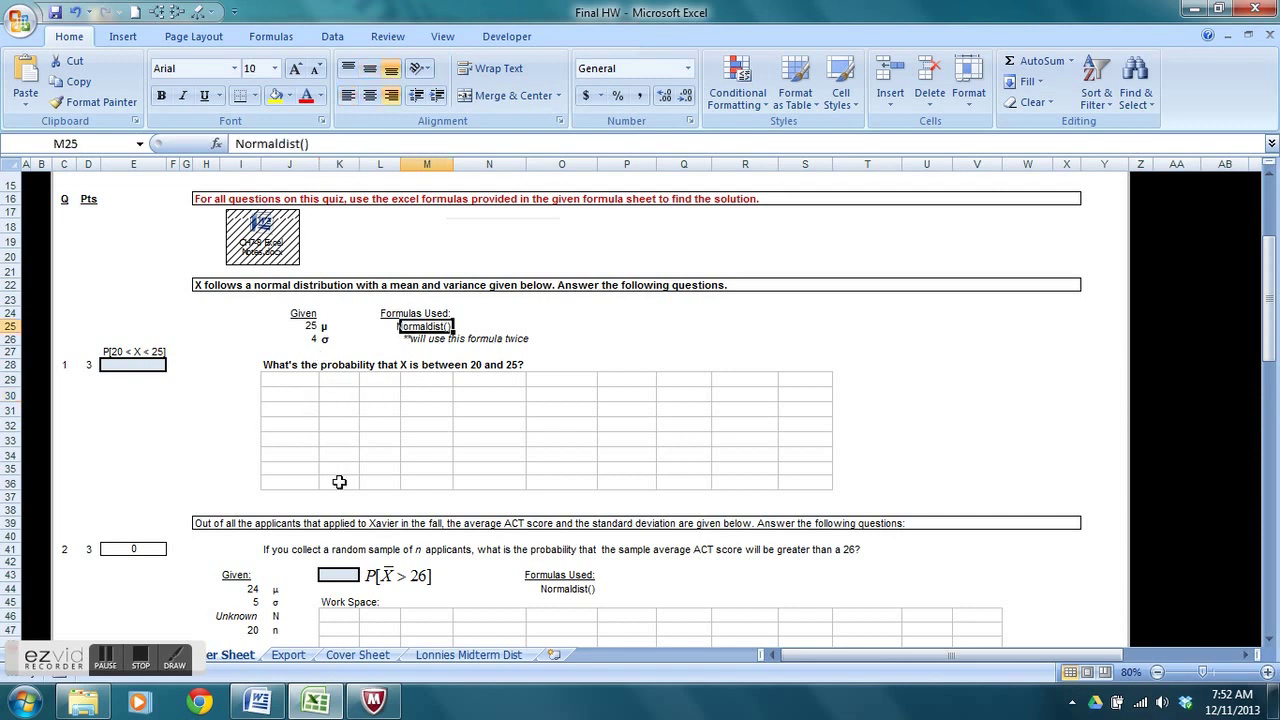
click(257, 703)
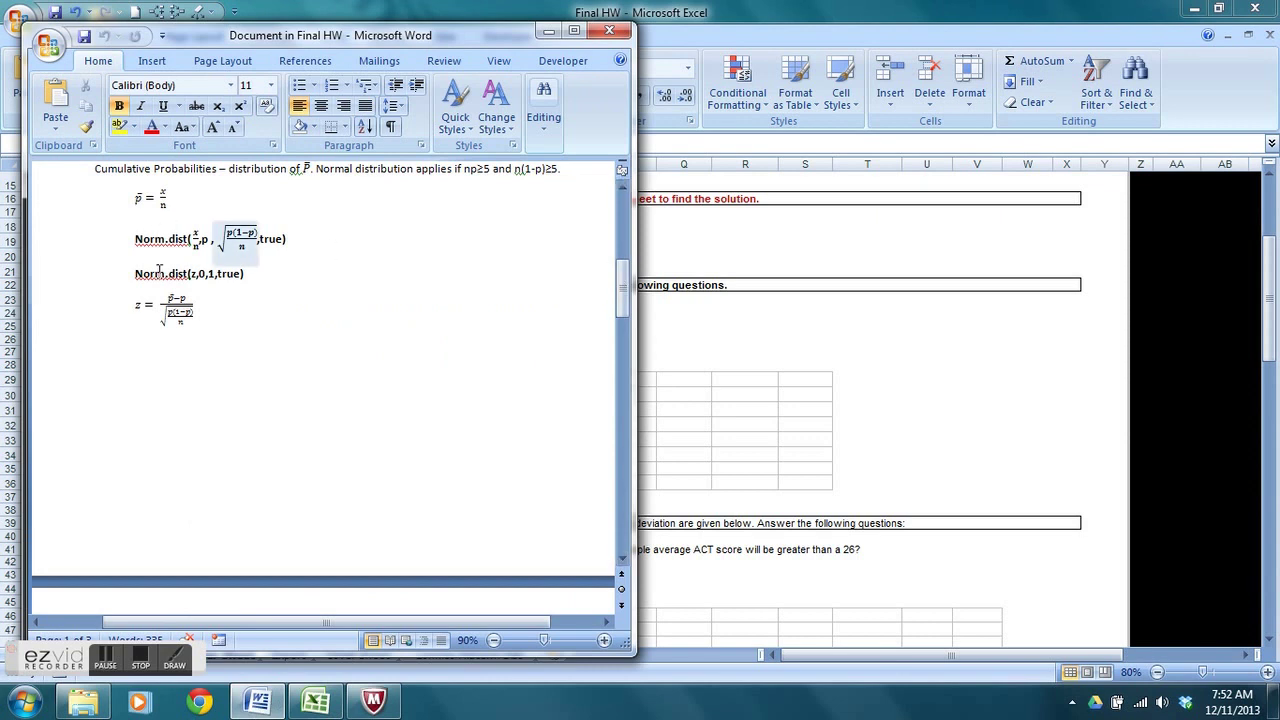
drag(624, 282, 624, 224)
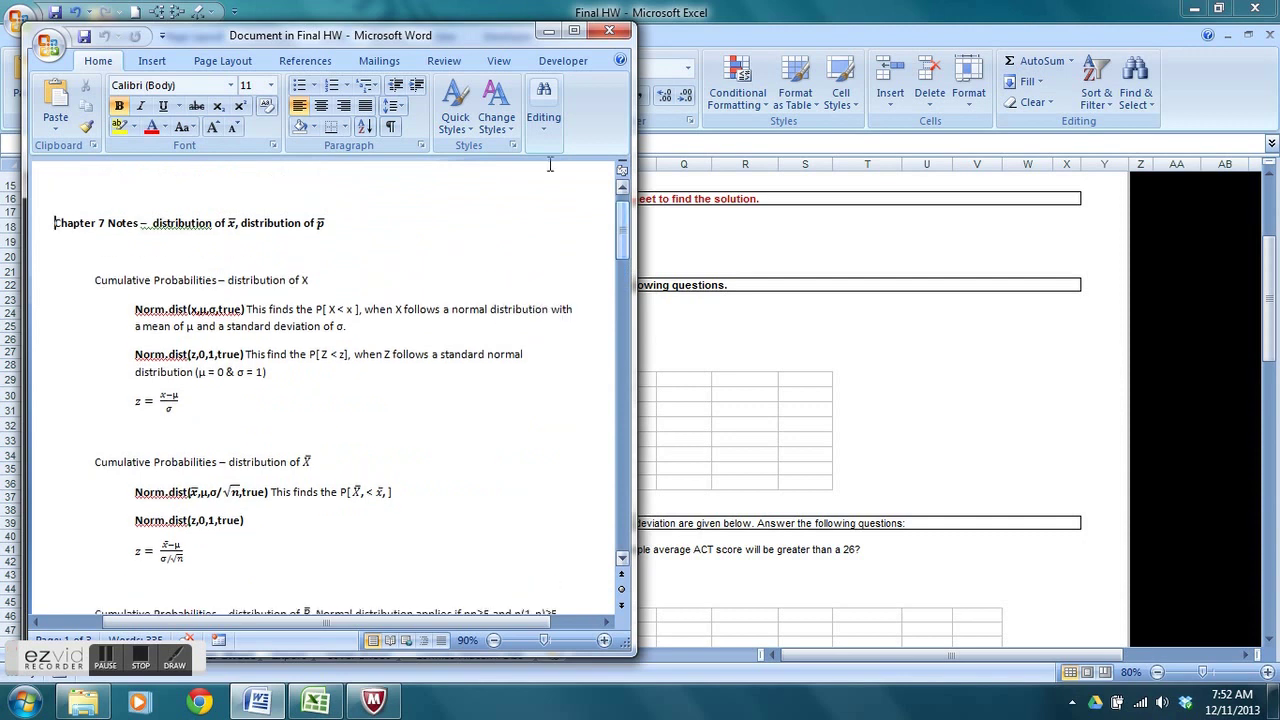
drag(427, 45, 735, 77)
drag(870, 78, 1036, 55)
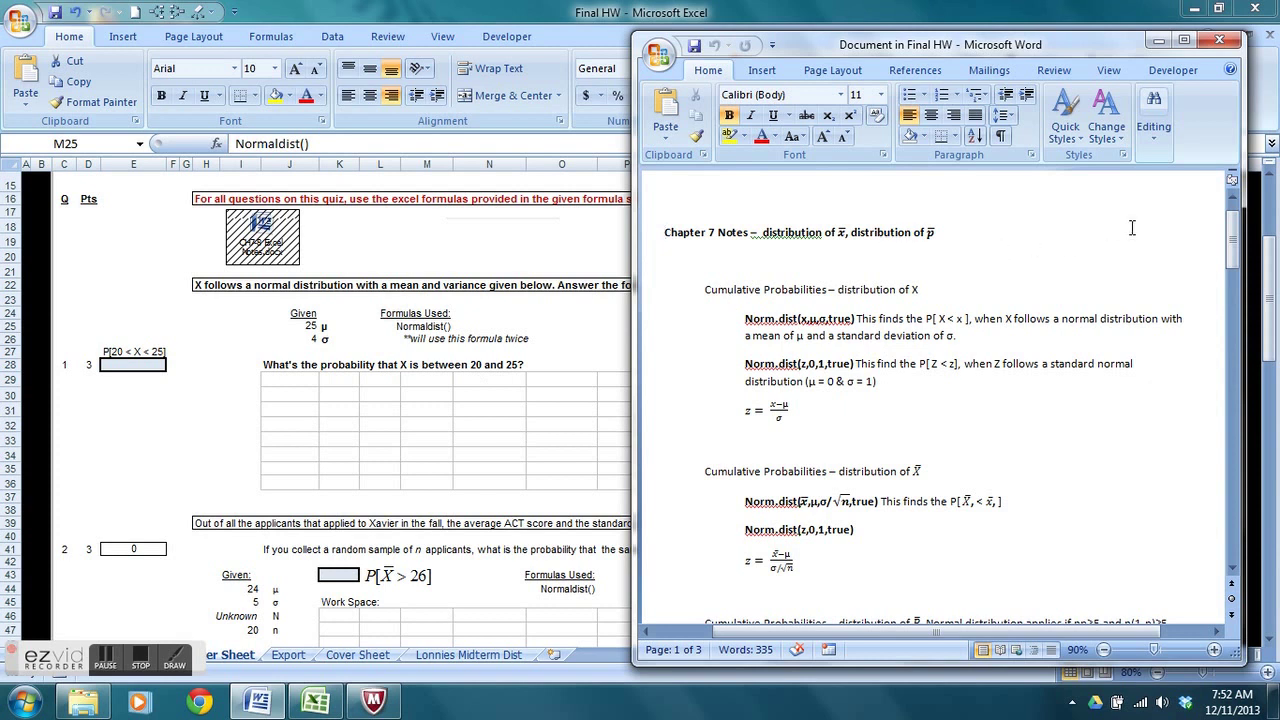
Step: Examine the distribution of X section in the notes, comparing the Norm.dist(x,μ,σ,true) and Norm.dist(z,0,1,true) formulas
drag(920, 291, 838, 291)
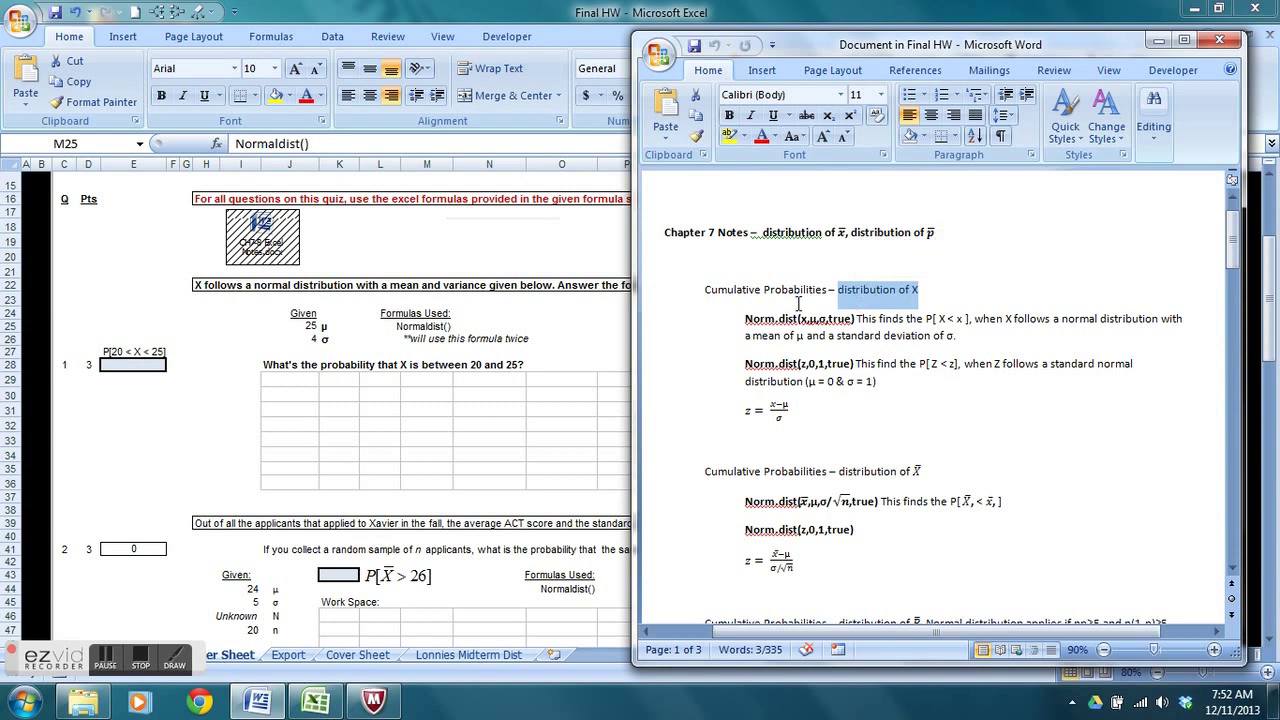
drag(746, 318, 798, 322)
drag(745, 363, 801, 363)
click(803, 360)
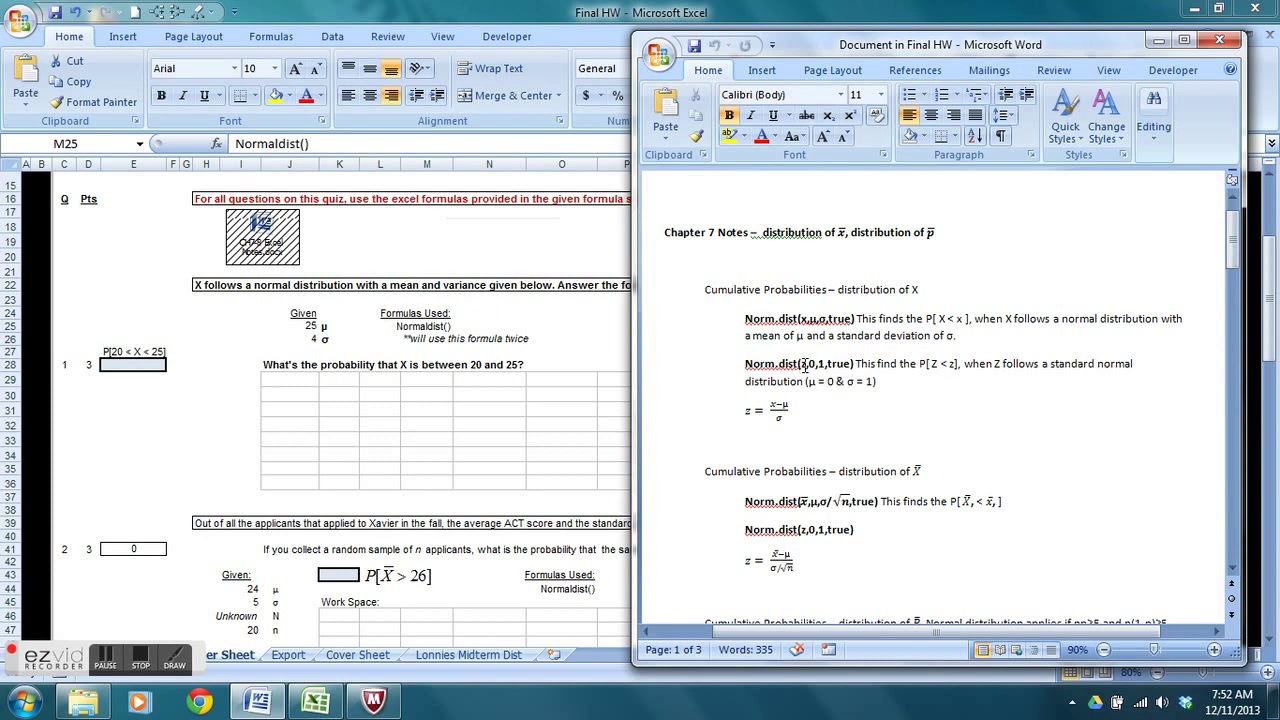
drag(801, 364, 844, 373)
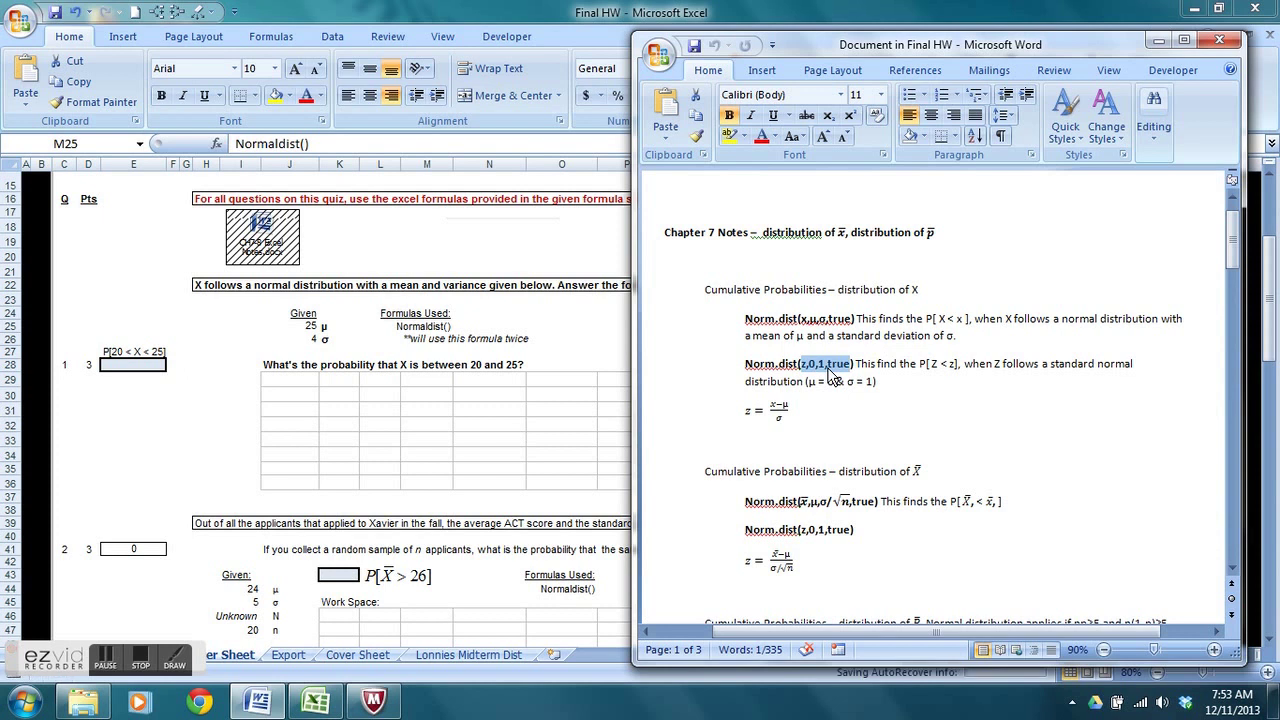
click(822, 364)
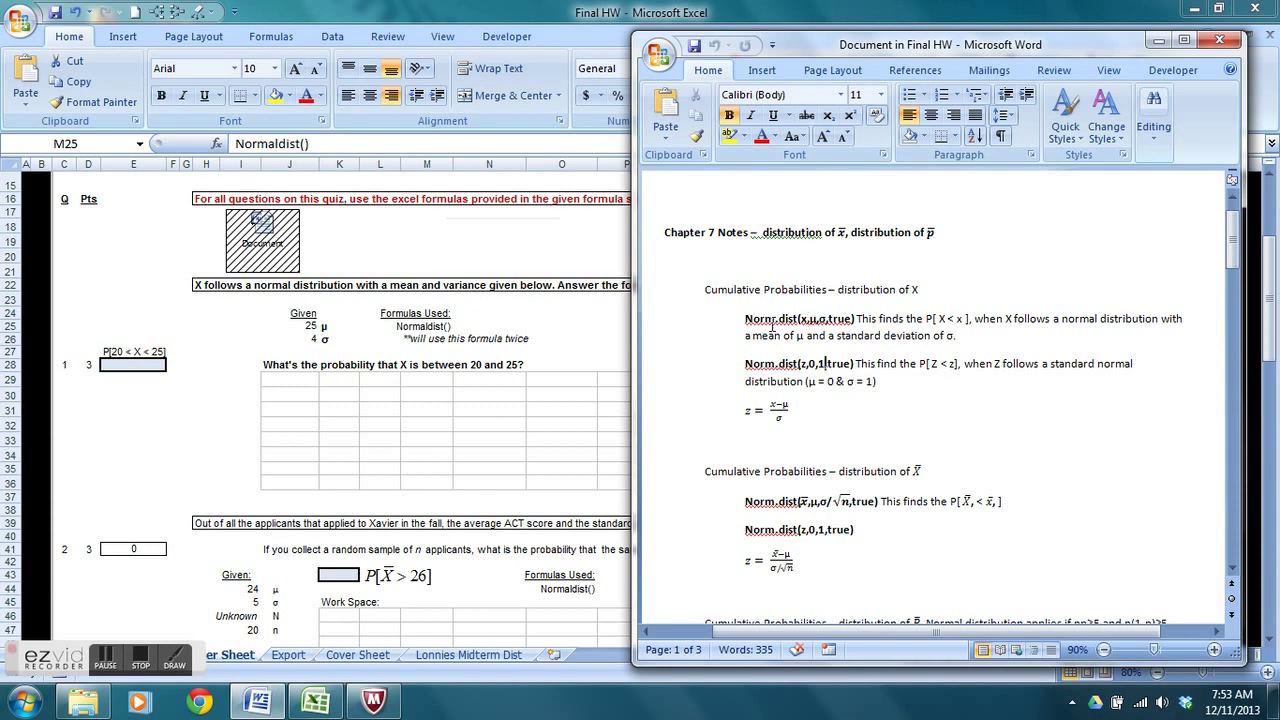
Step: Enlarge the notes to 110% and examine the x, μ, σ and true arguments of the first Norm.dist formula
click(1214, 650)
click(1214, 650)
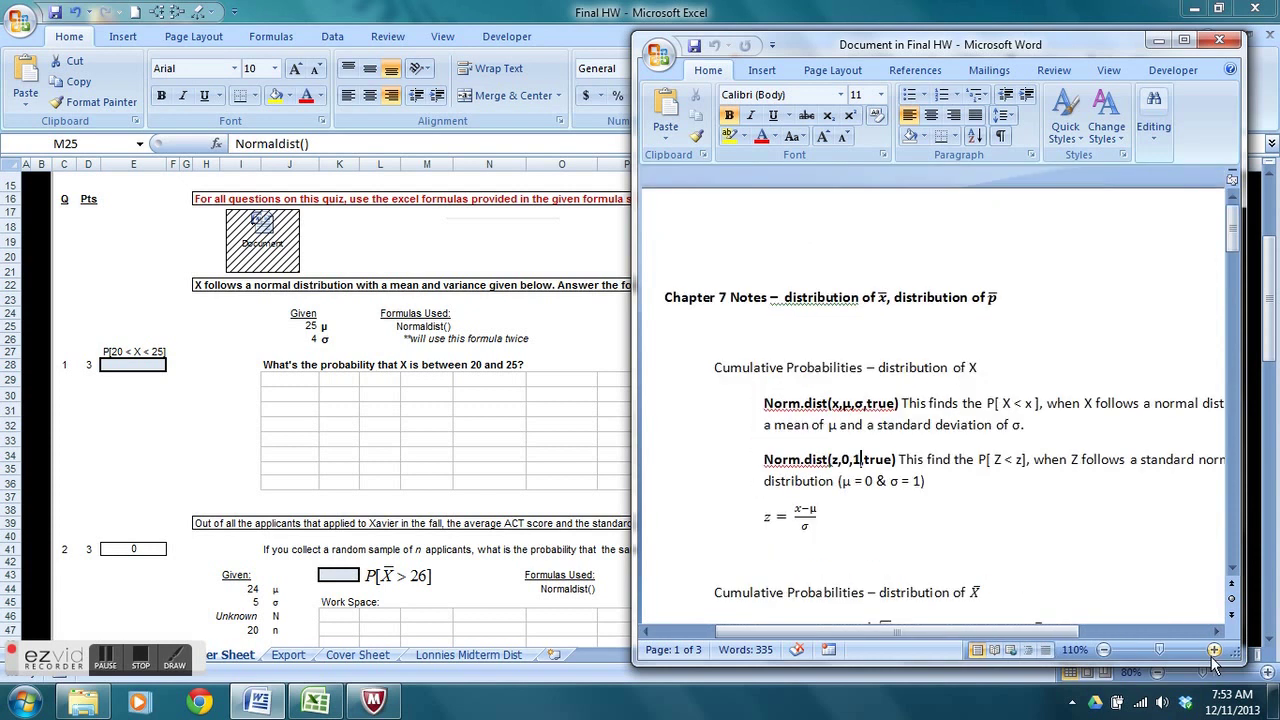
double_click(836, 403)
key(shift+F3)
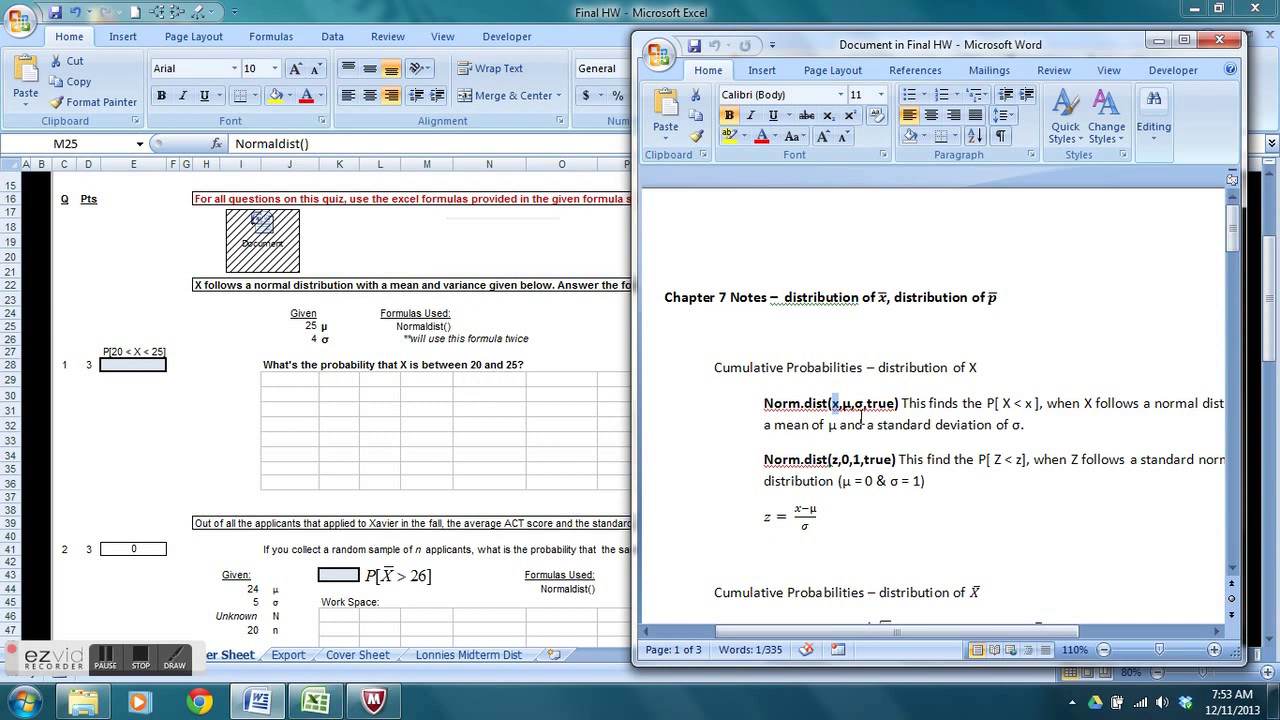
double_click(846, 405)
double_click(859, 404)
click(866, 403)
drag(867, 403, 896, 403)
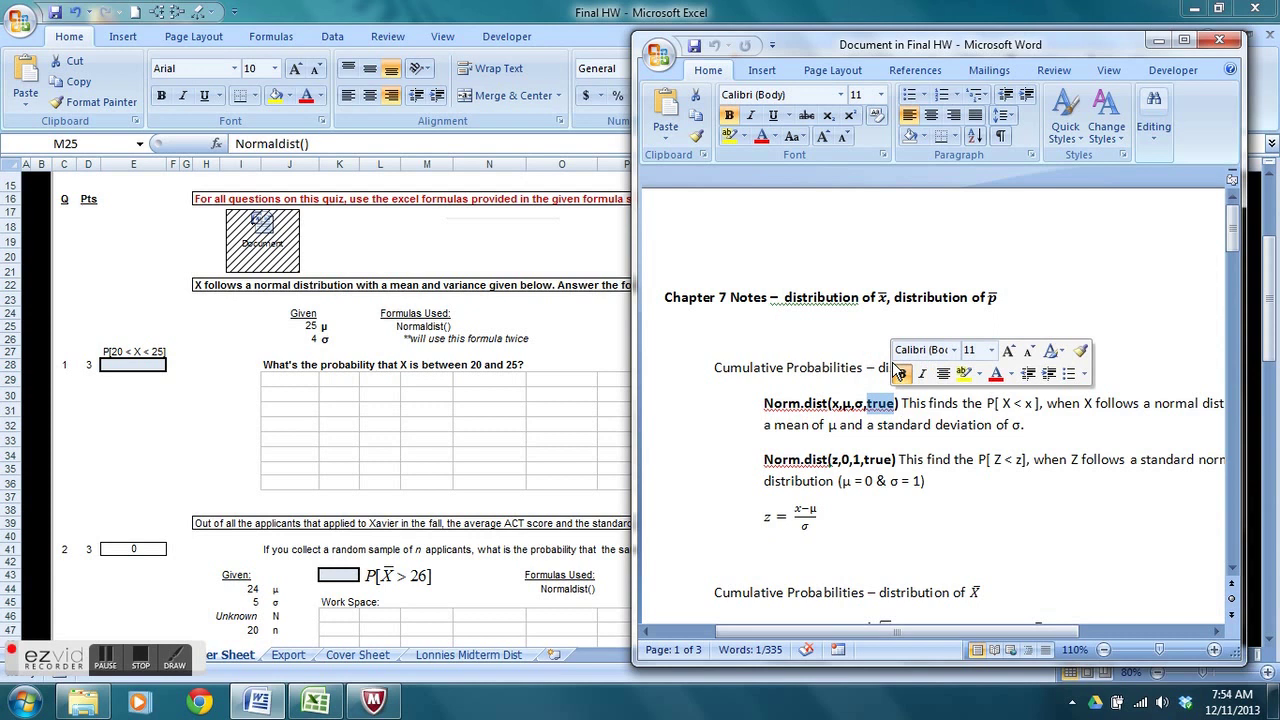
Step: Return to the Final HW workbook, then open the normaldist workbook from the ADMIN folder in File Explorer
right_click(316, 703)
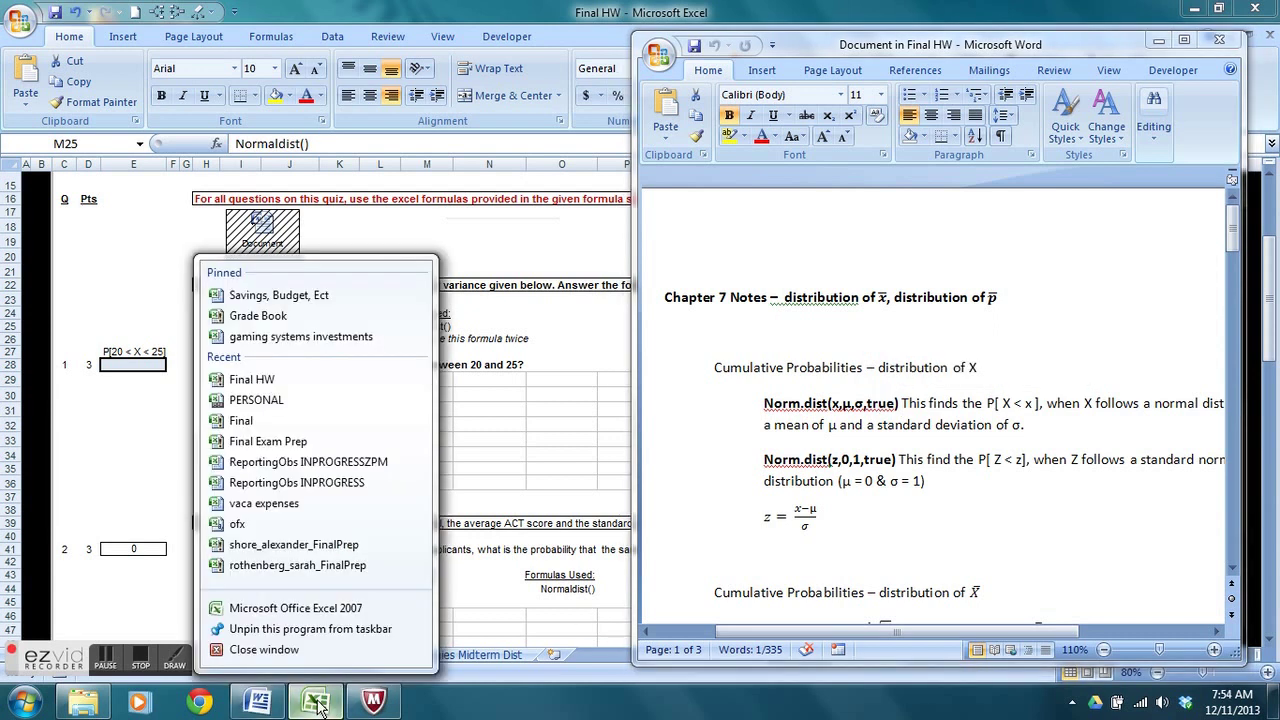
click(522, 440)
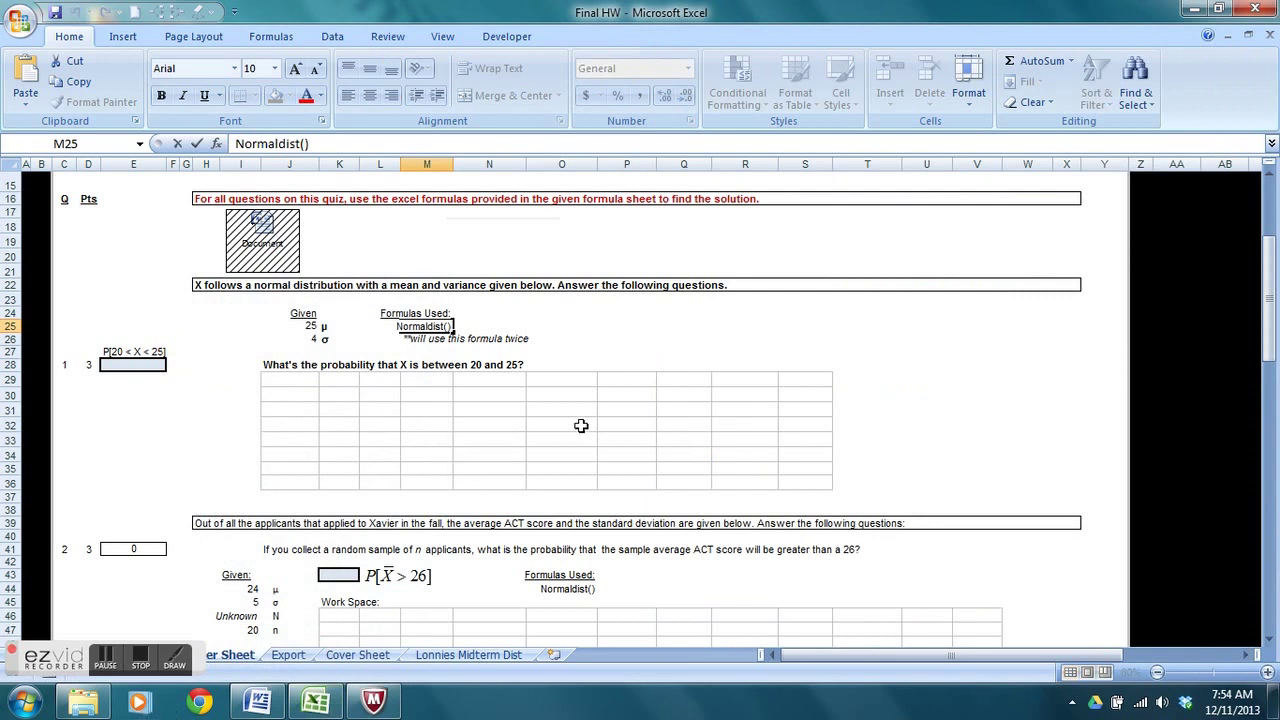
click(83, 702)
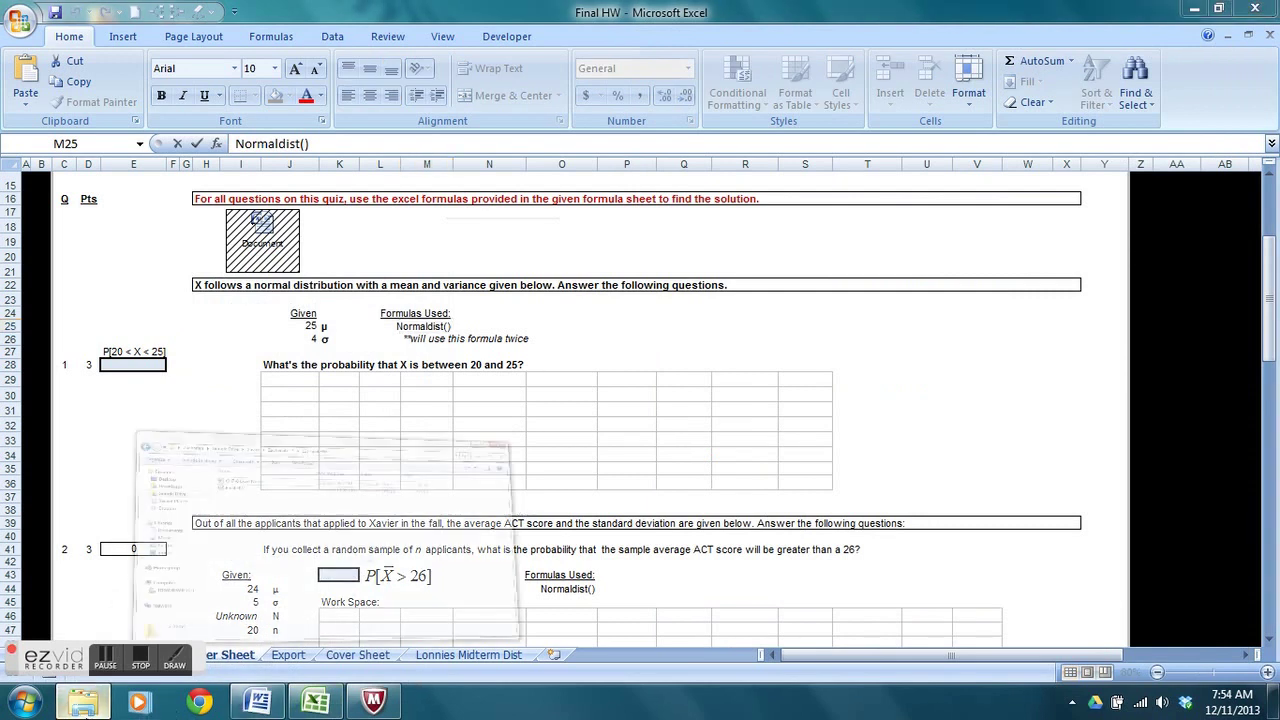
click(584, 61)
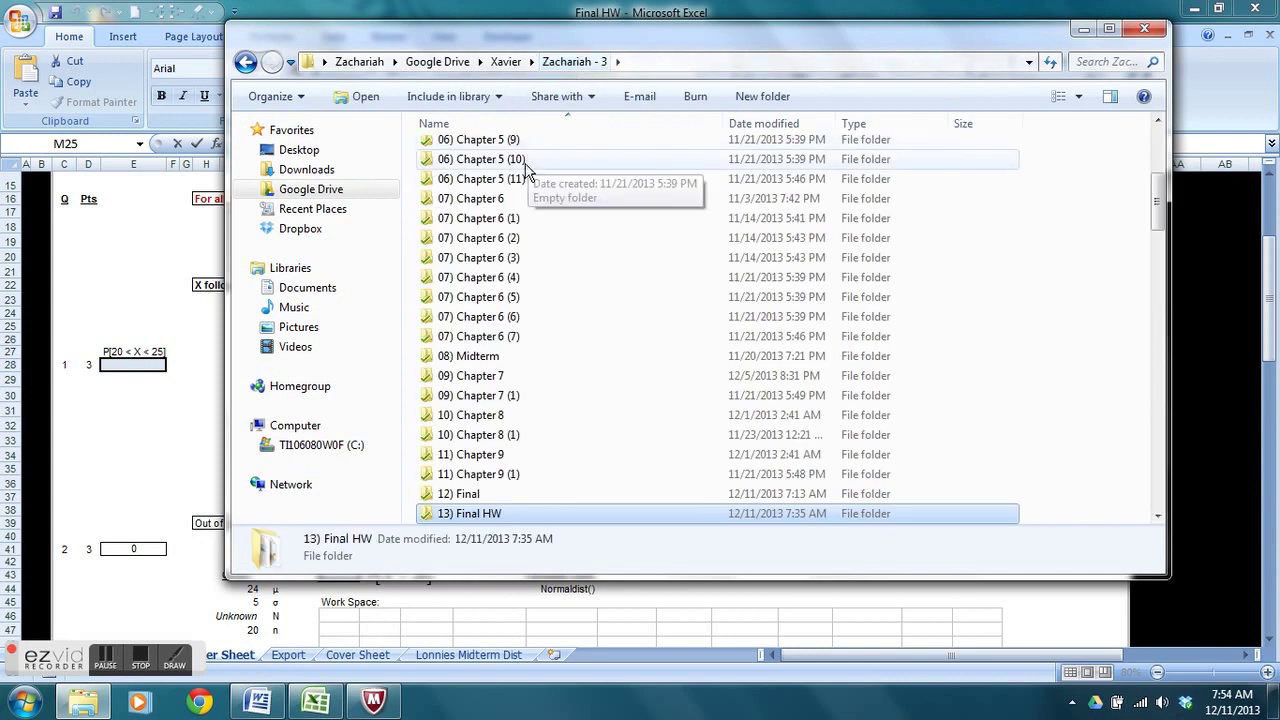
mouse_move(1155, 197)
mouse_down()
mouse_move(1162, 120)
mouse_move(1161, 203)
mouse_up()
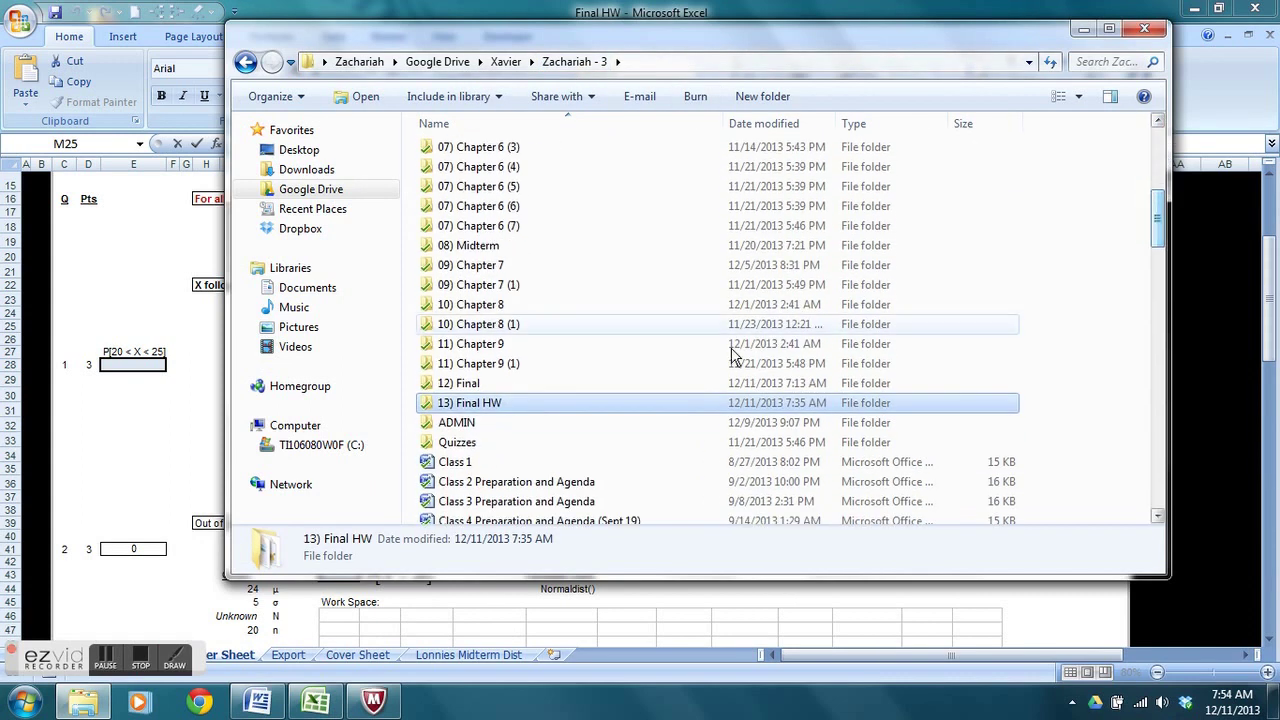
double_click(586, 424)
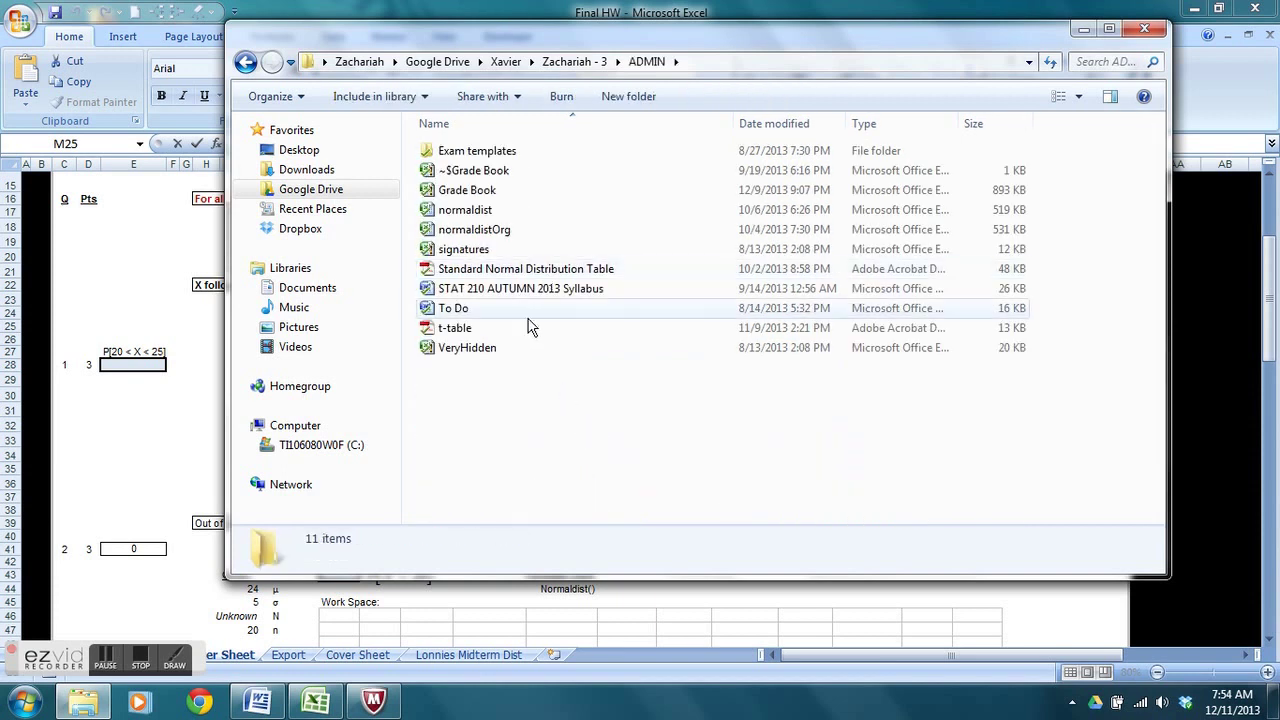
double_click(533, 212)
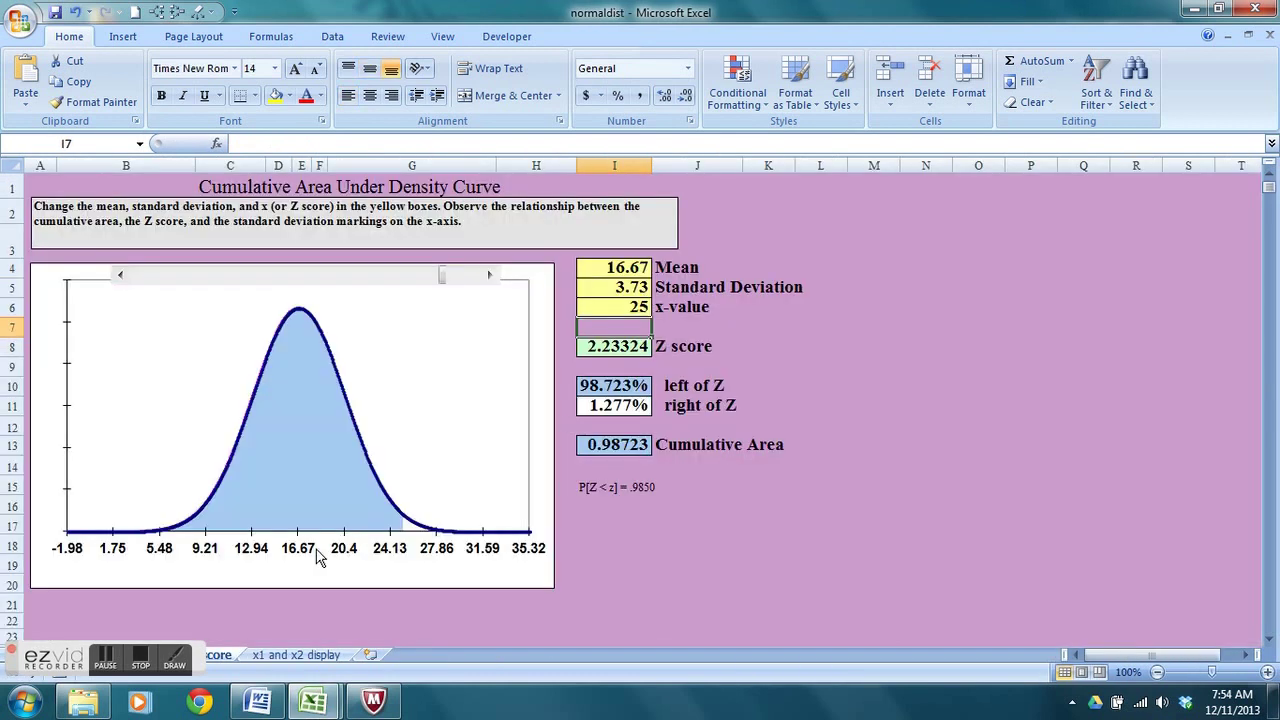
Step: Set the x-value of the cumulative area model in the normaldist workbook to 20
click(625, 304)
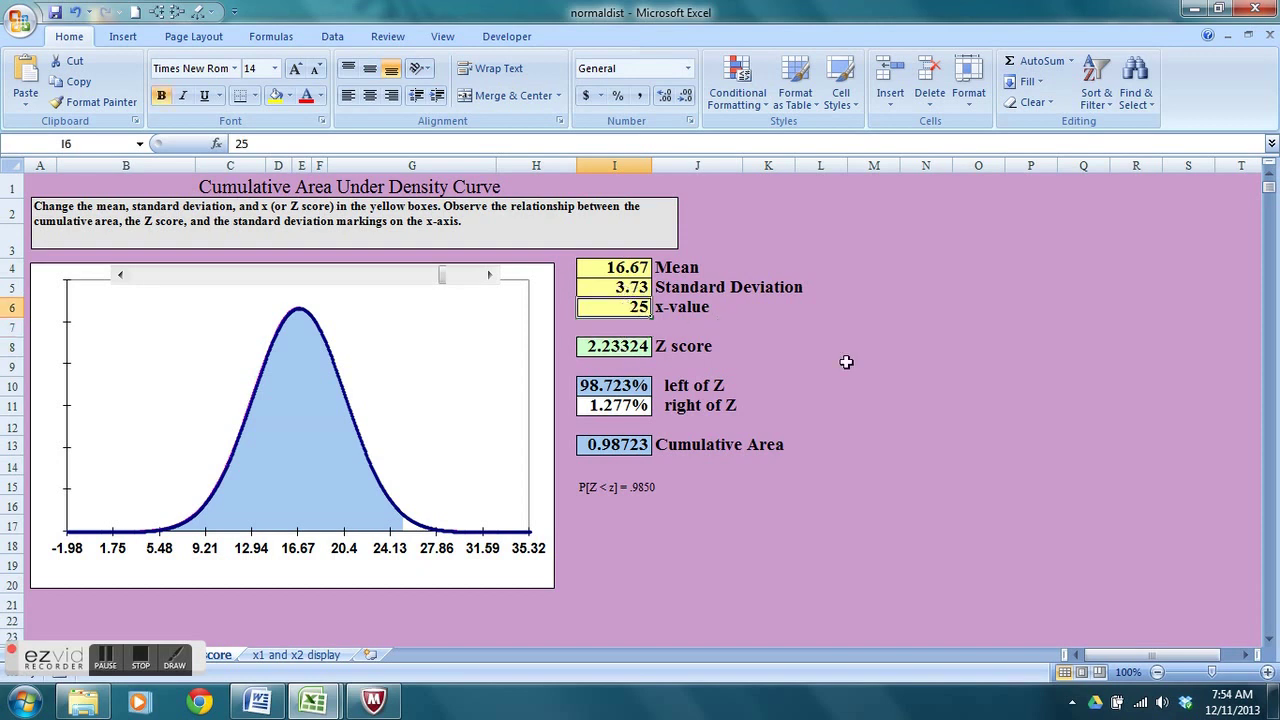
text(20)
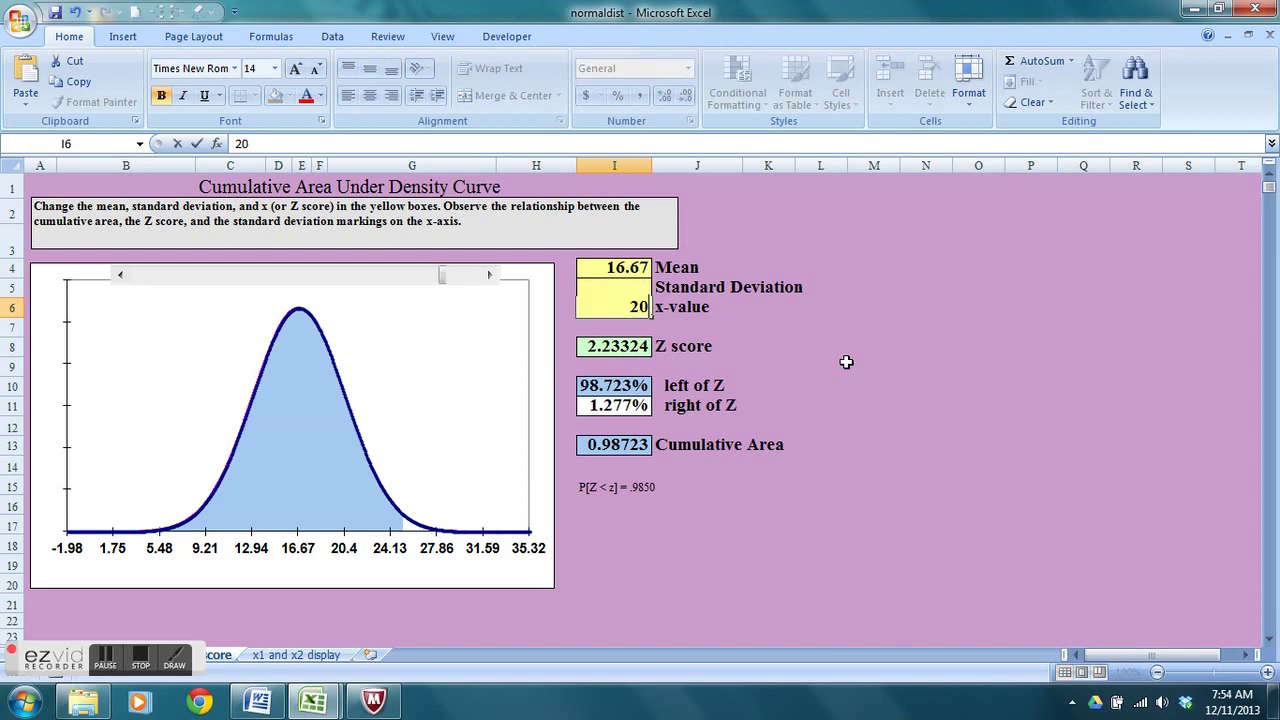
key(Return)
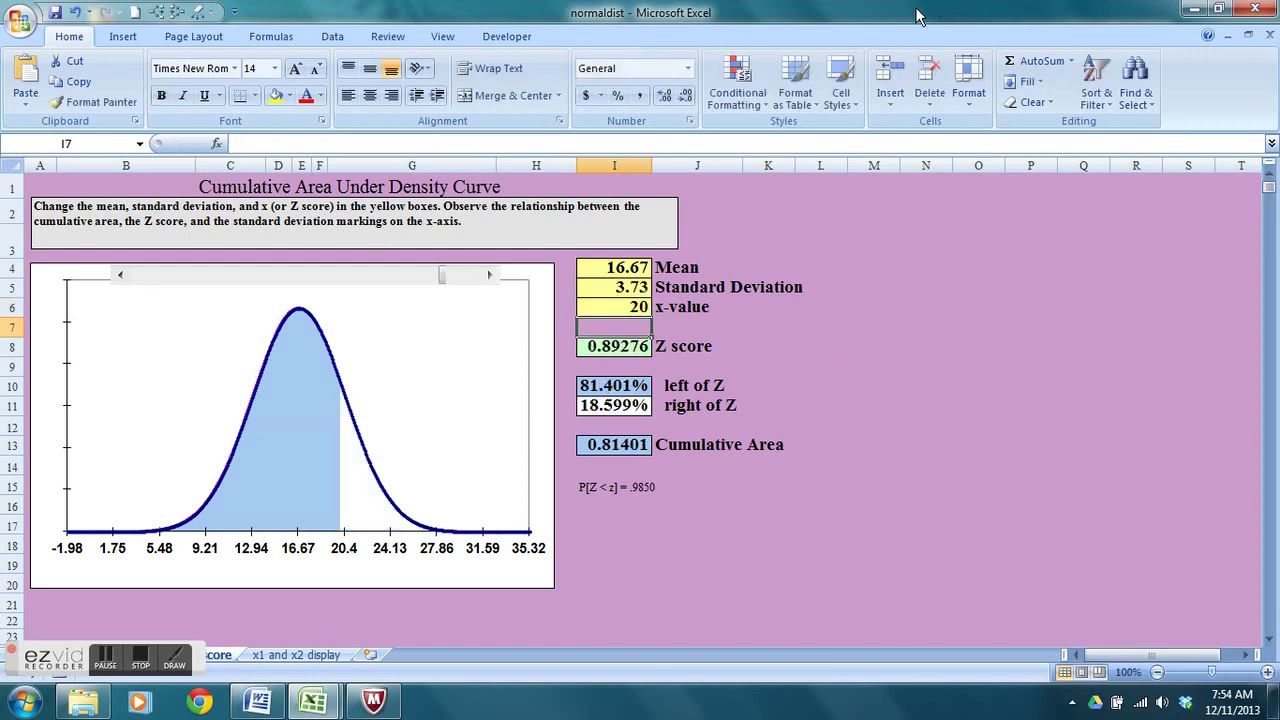
Step: Restore the normaldist window to a smaller size, adjust its width, and inspect the left of Z percentage cell
click(1222, 10)
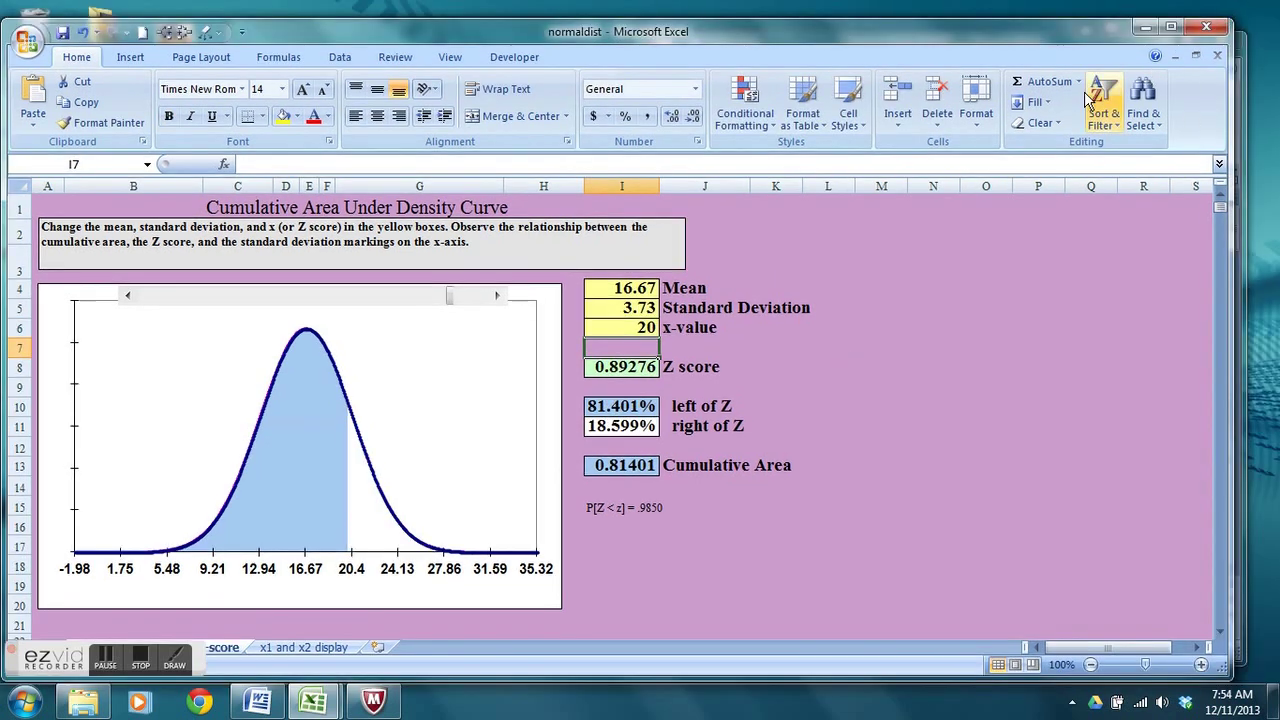
drag(8, 305, 643, 330)
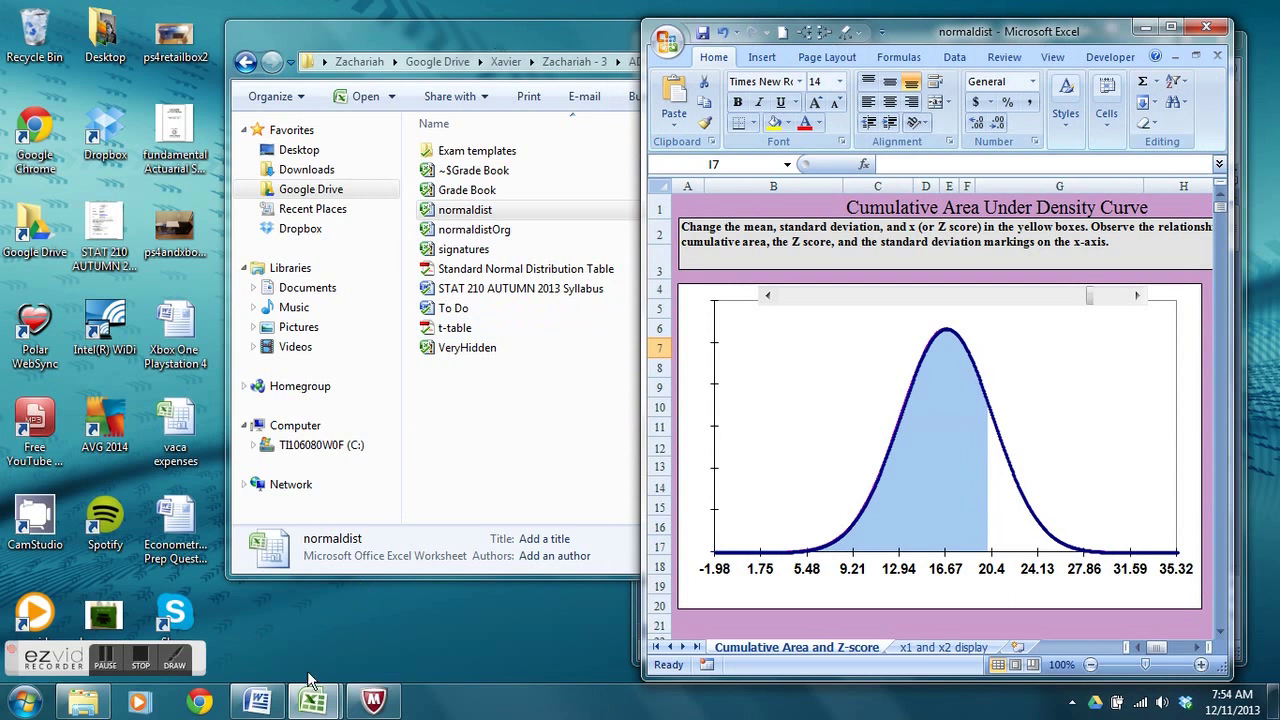
mouse_move(325, 706)
drag(641, 487, 125, 447)
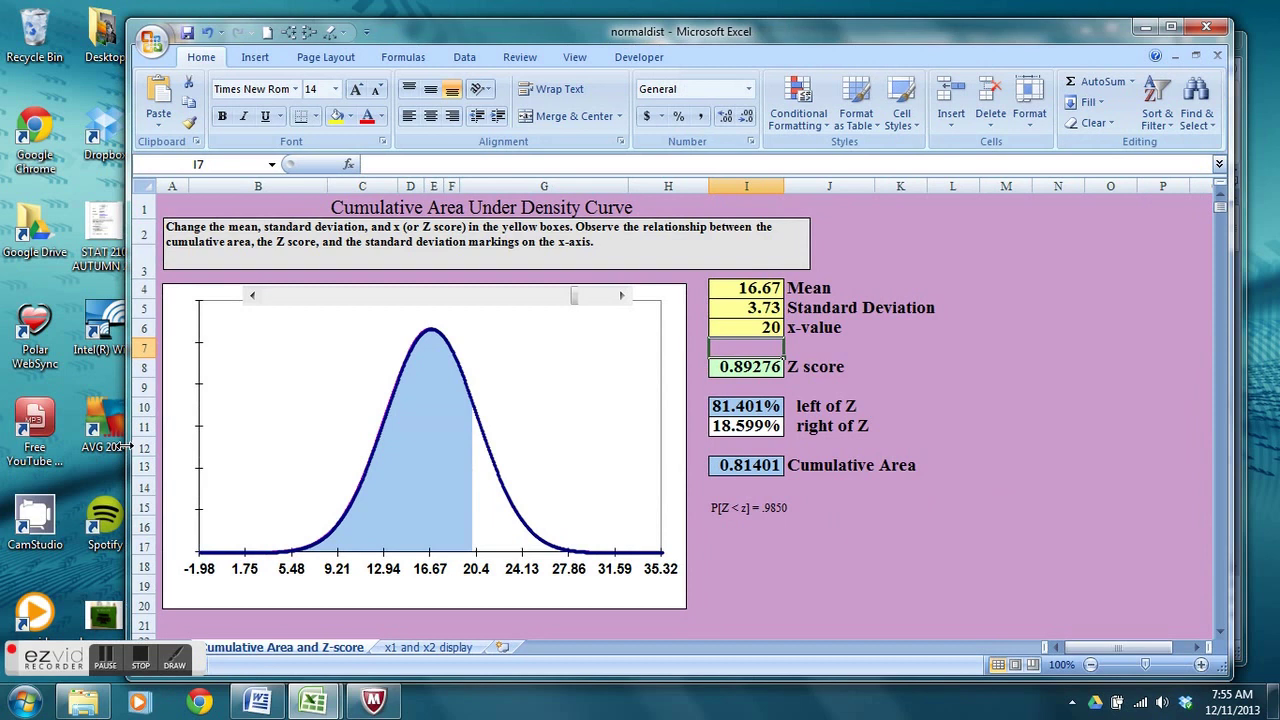
click(739, 408)
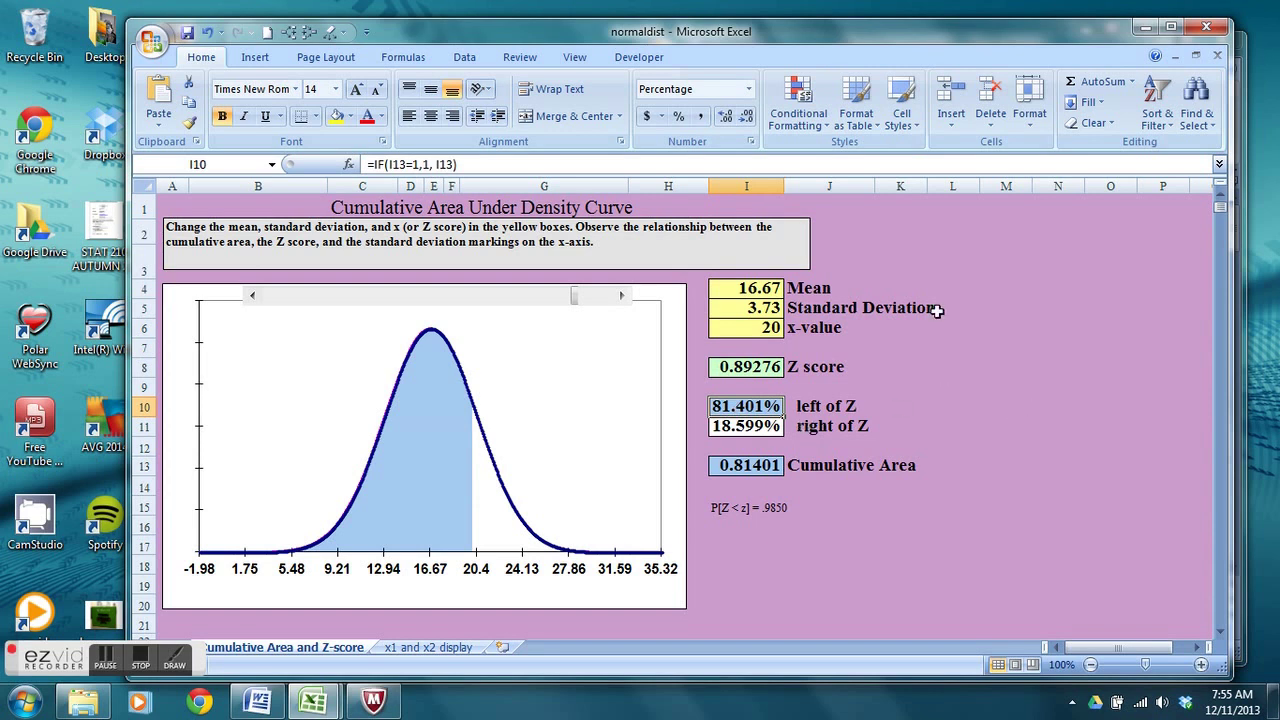
click(1141, 405)
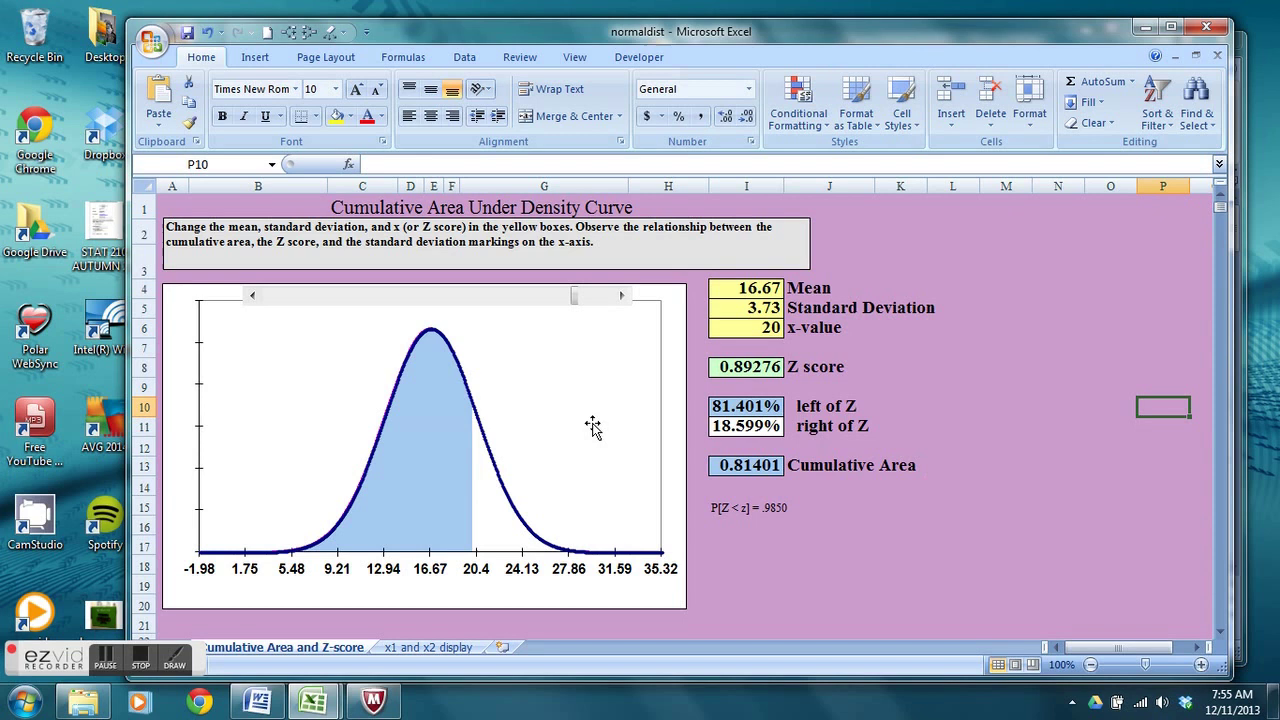
Step: Compare question 1 in Final HW with the shaded density curve in normaldist, and return to Final HW
click(262, 702)
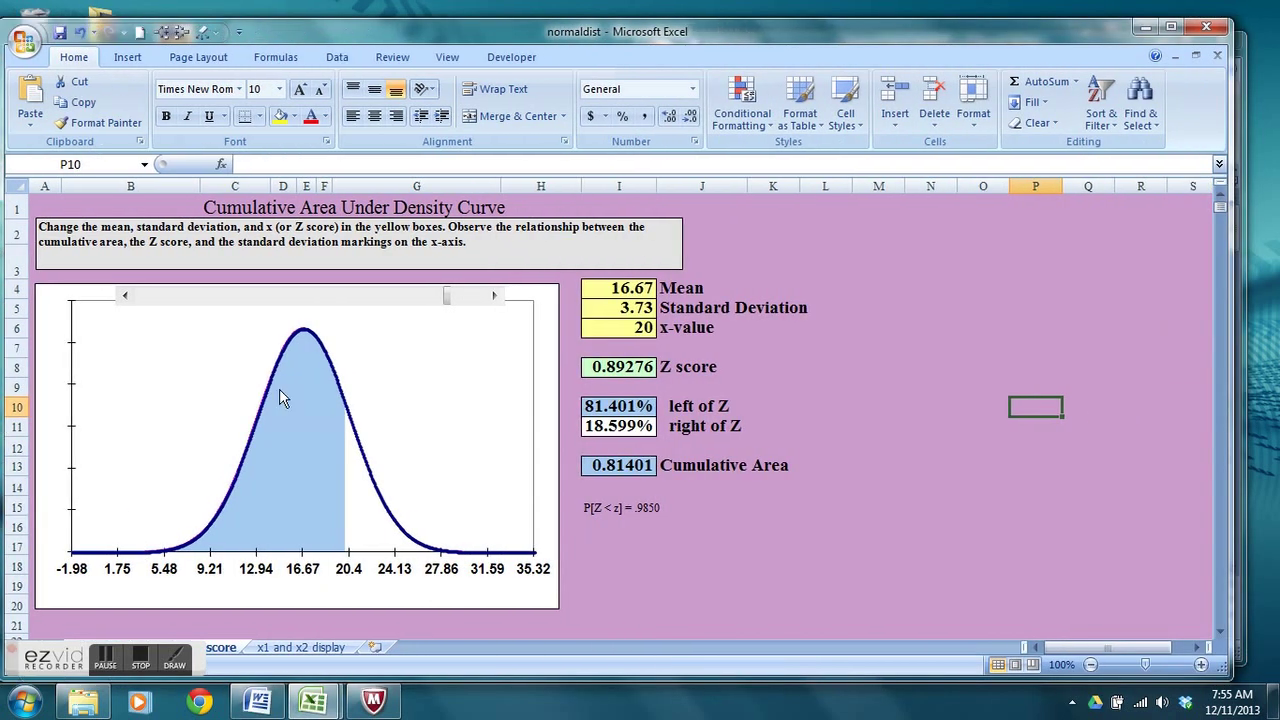
click(449, 457)
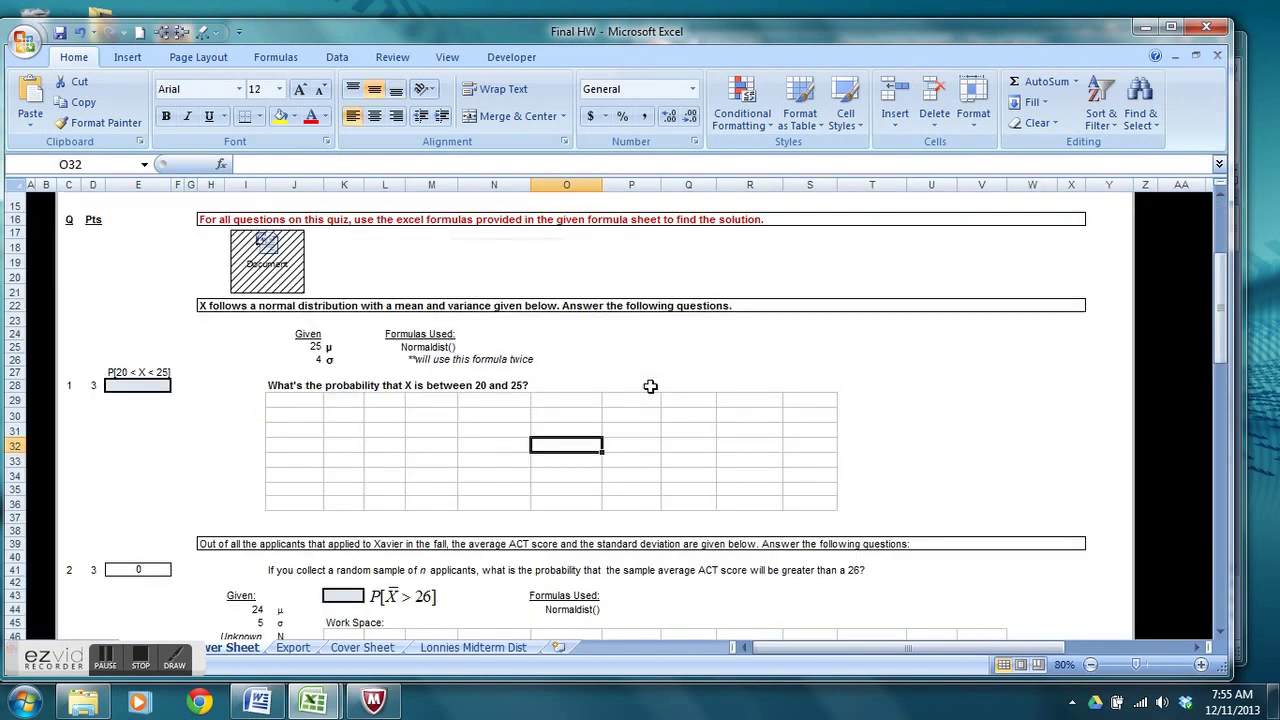
key(Up)
key(Up)
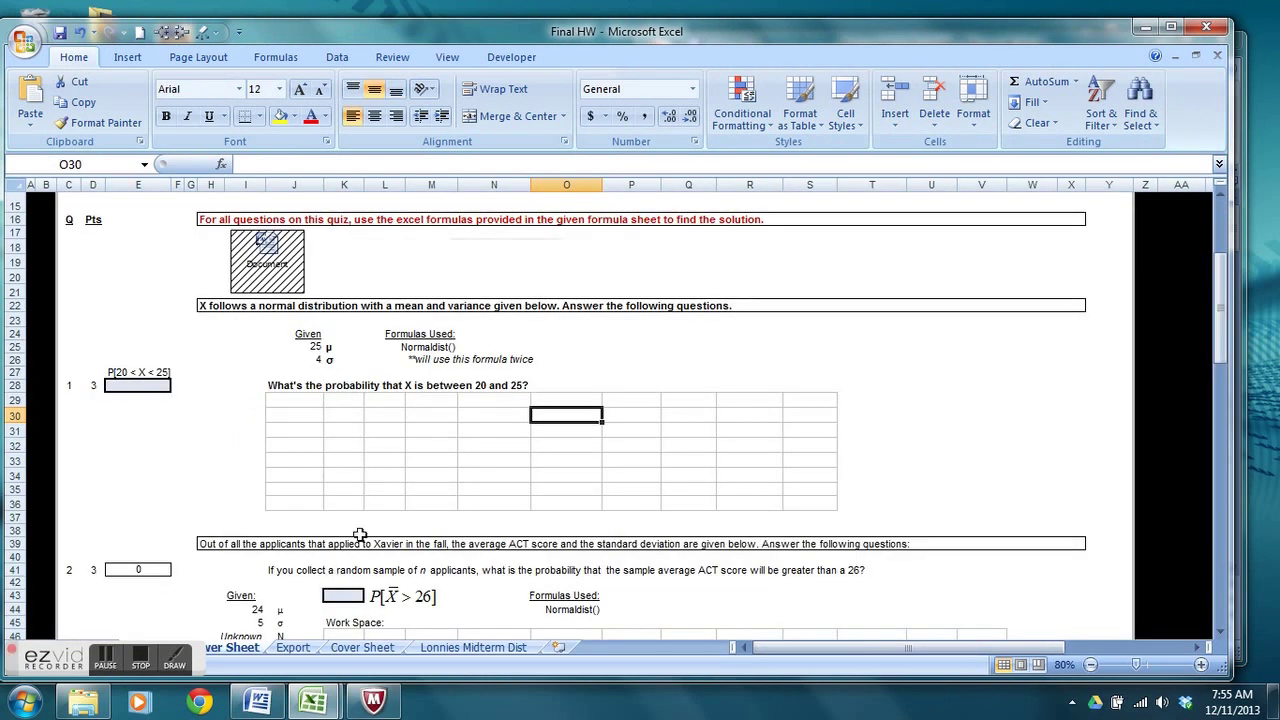
mouse_move(309, 708)
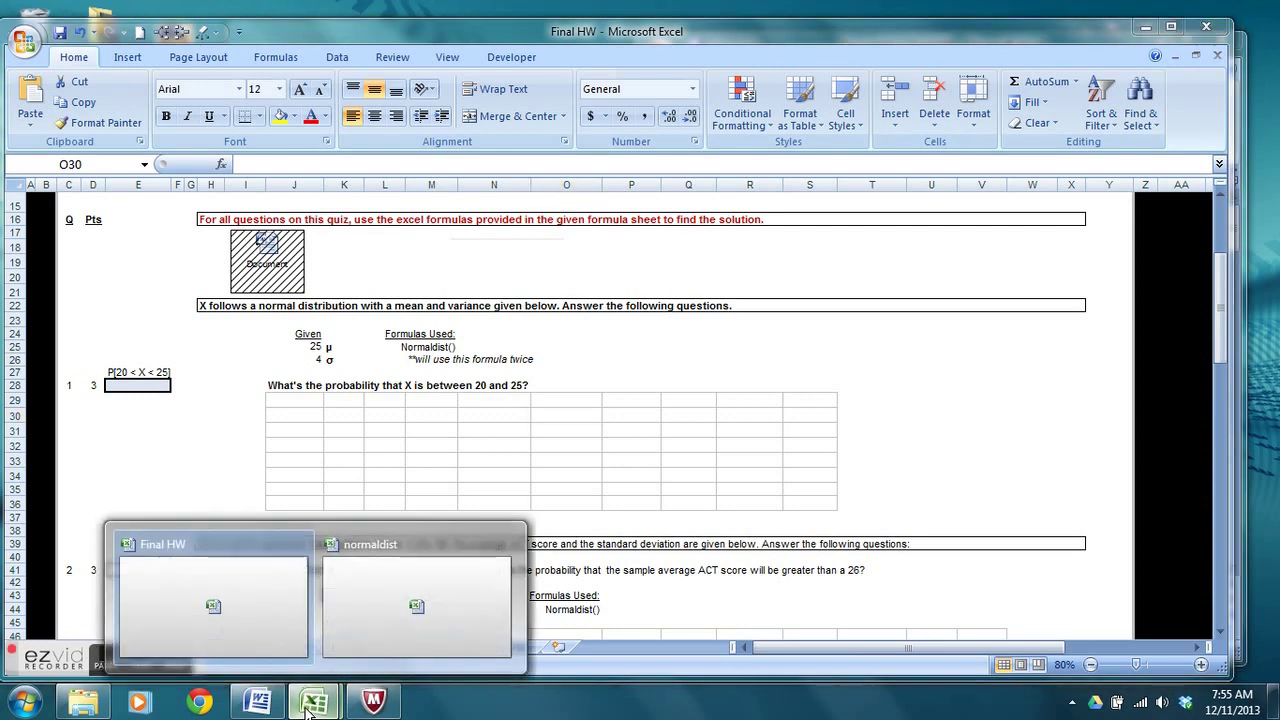
click(404, 630)
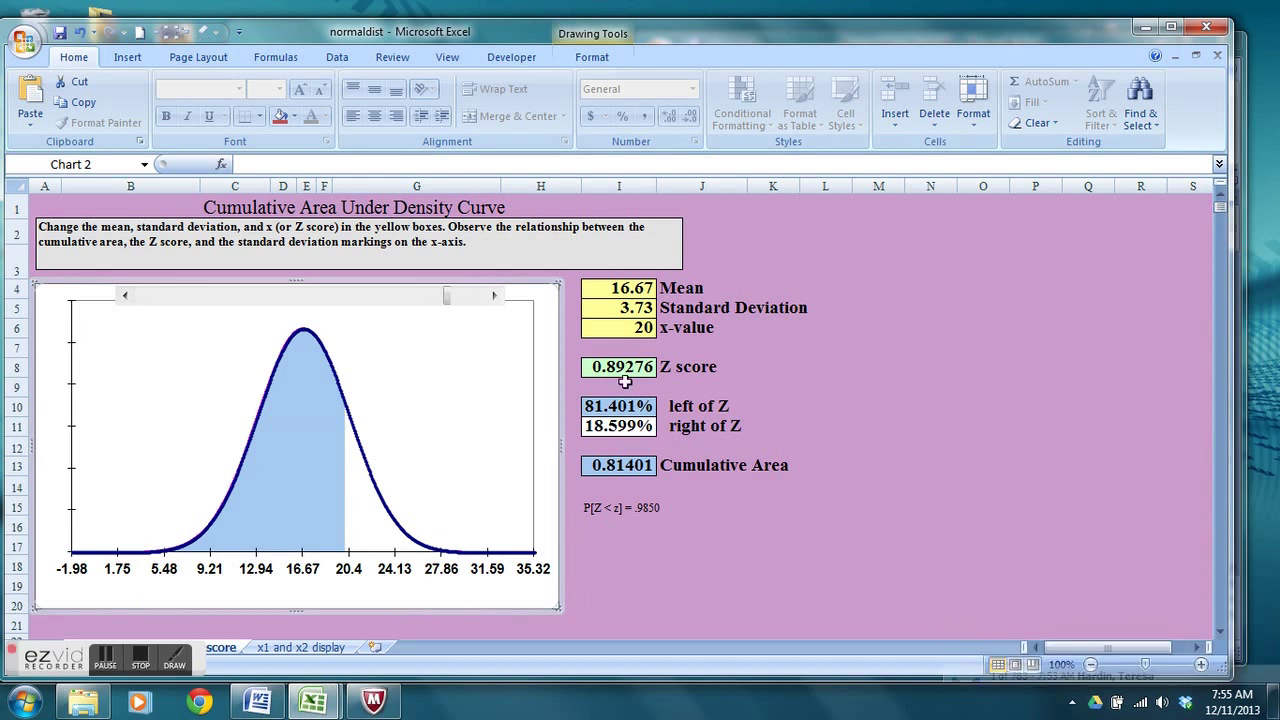
mouse_move(305, 700)
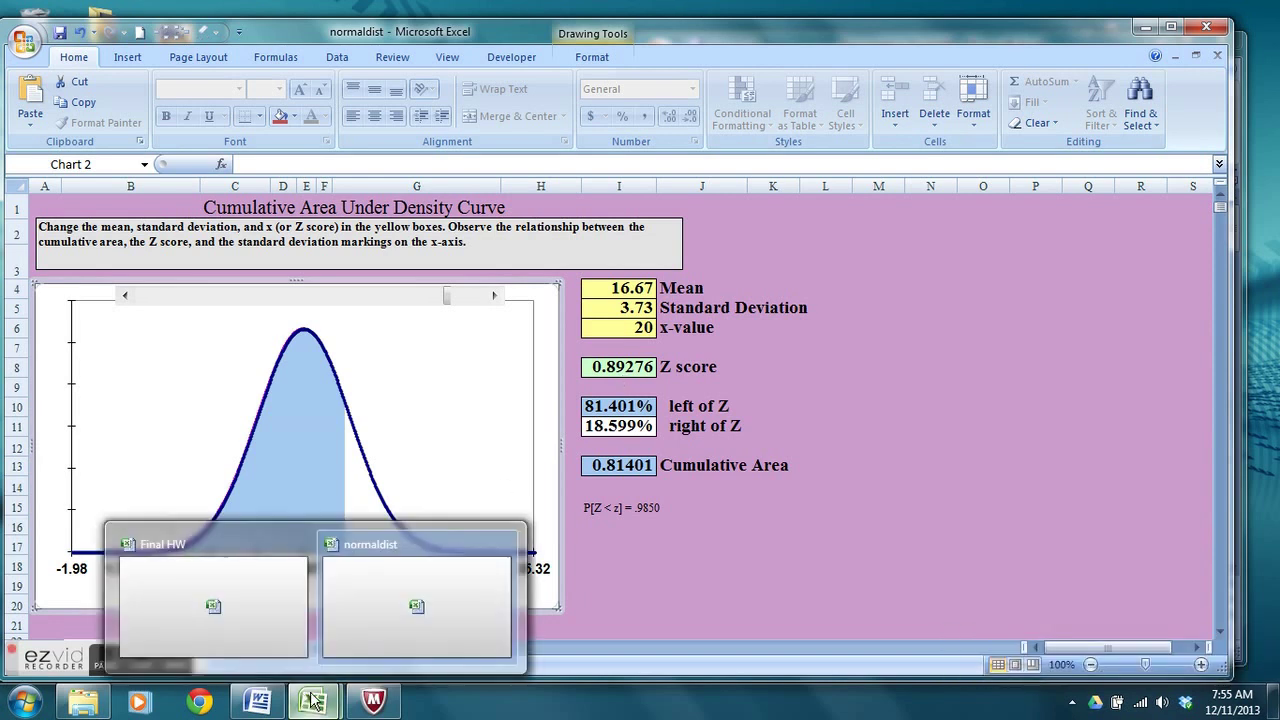
click(205, 610)
Step: Try to copy the Norm.dist(x,μ,σ,true) text from the Word notes into cell P25 of Final HW
click(278, 706)
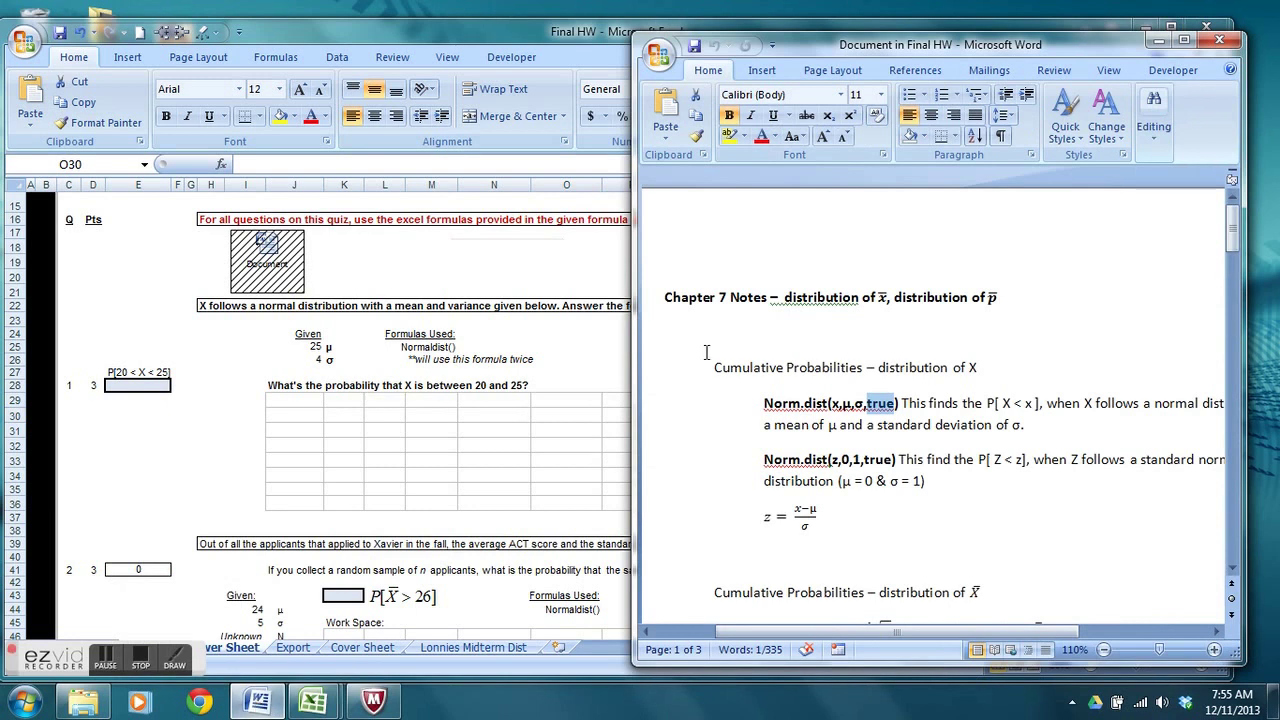
drag(764, 403, 901, 403)
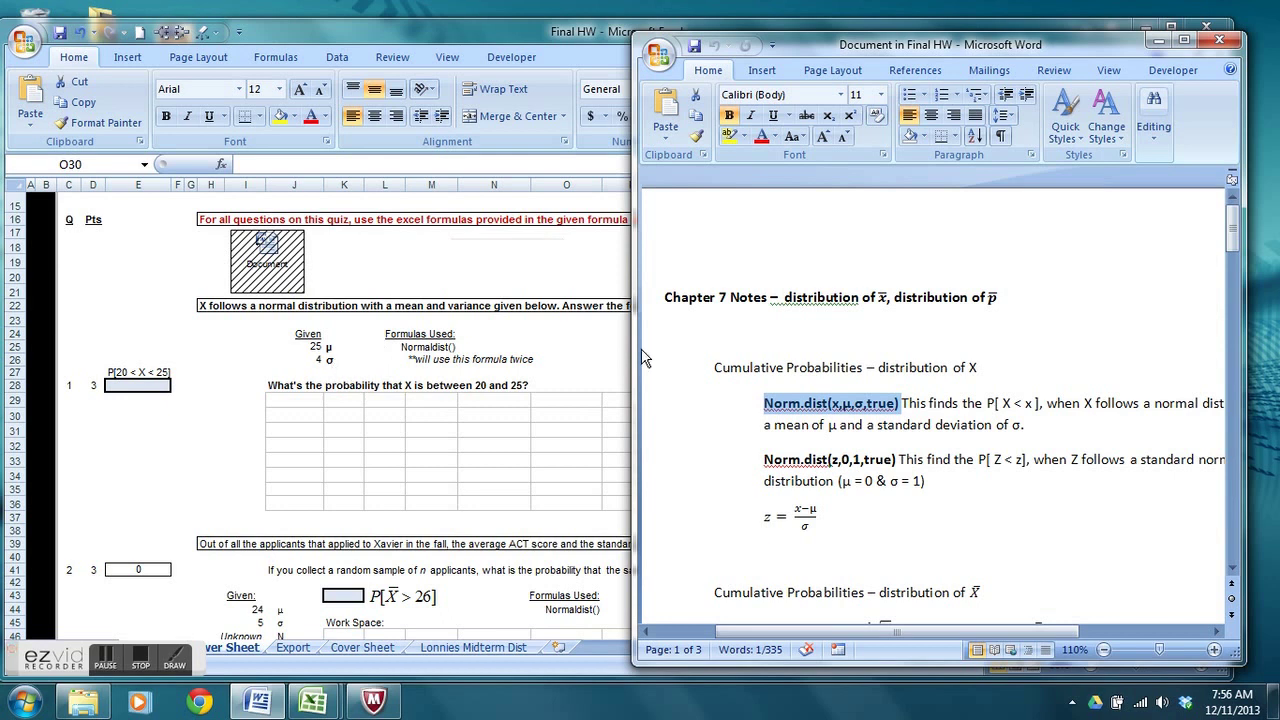
click(615, 403)
drag(583, 350, 613, 349)
text(XU Stat210 Chapter 9 (Part 2) Practice Quiz (for Final))
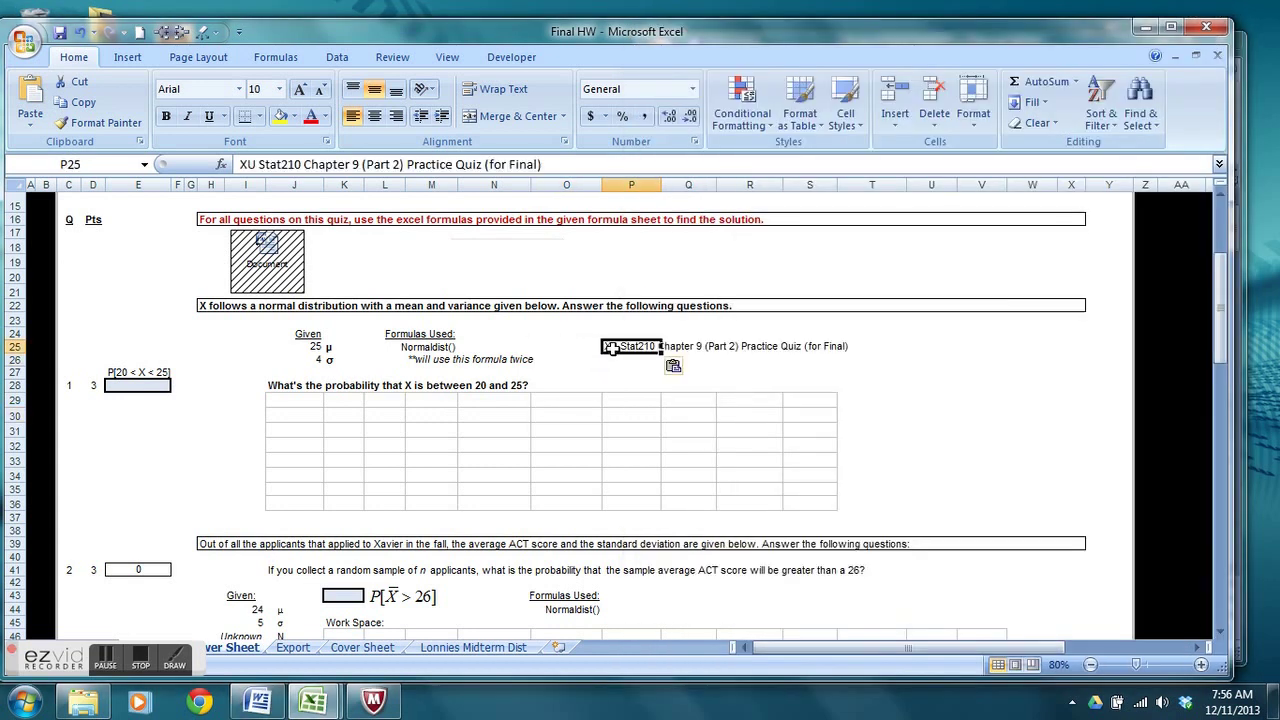
click(510, 476)
click(313, 700)
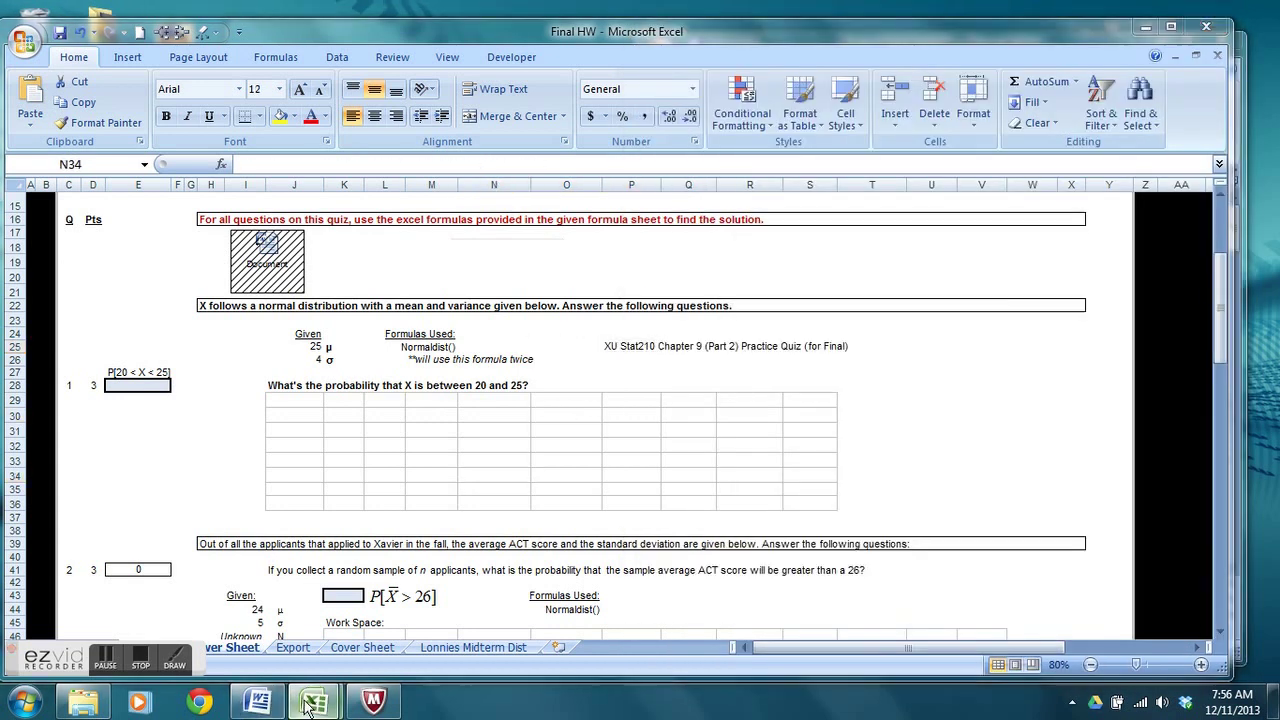
Step: Return to the Word notes and copy Norm.dist(x,μ,σ,true) into cell P25 of Final HW
click(255, 705)
click(757, 418)
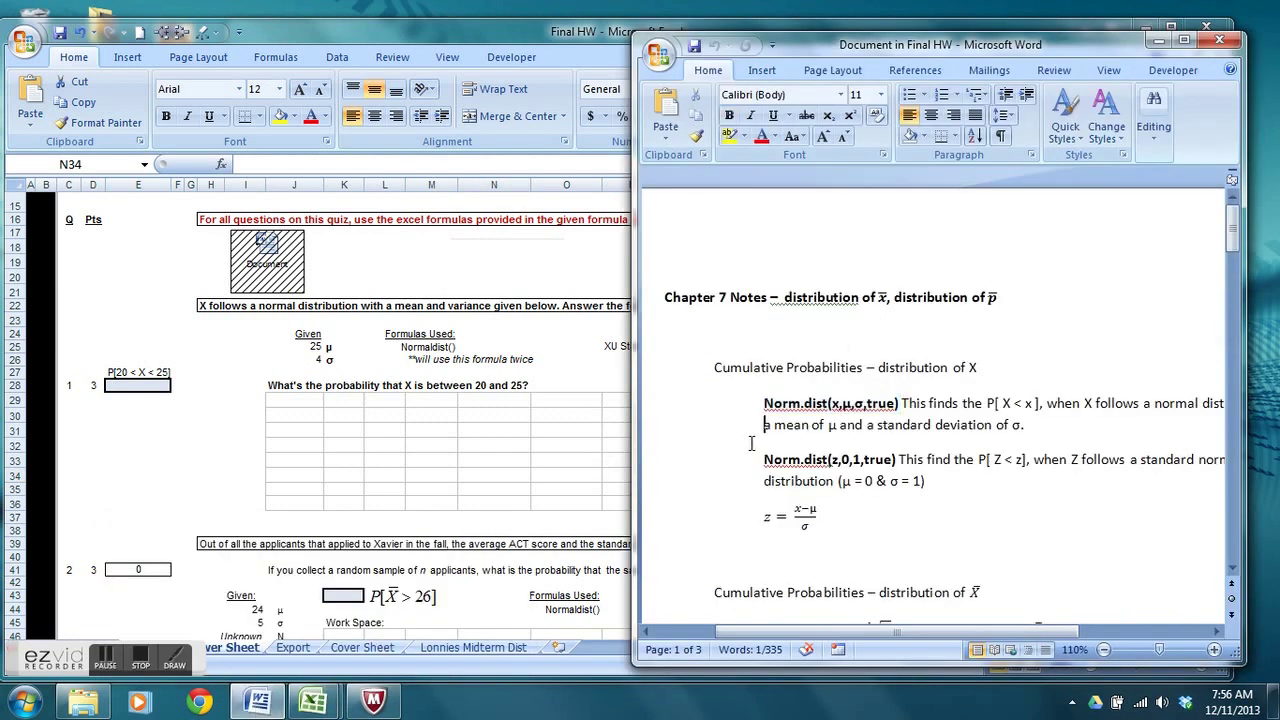
drag(763, 403, 901, 403)
key(ctrl+c)
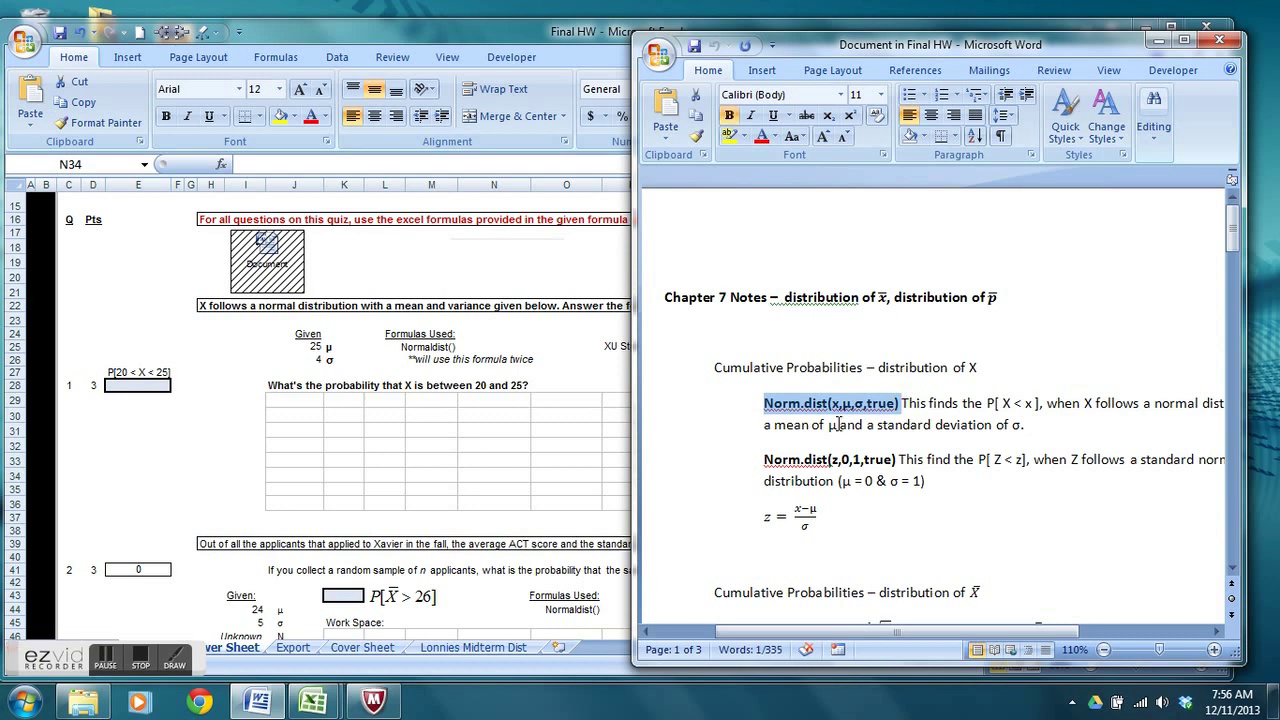
click(612, 348)
key(ctrl+v)
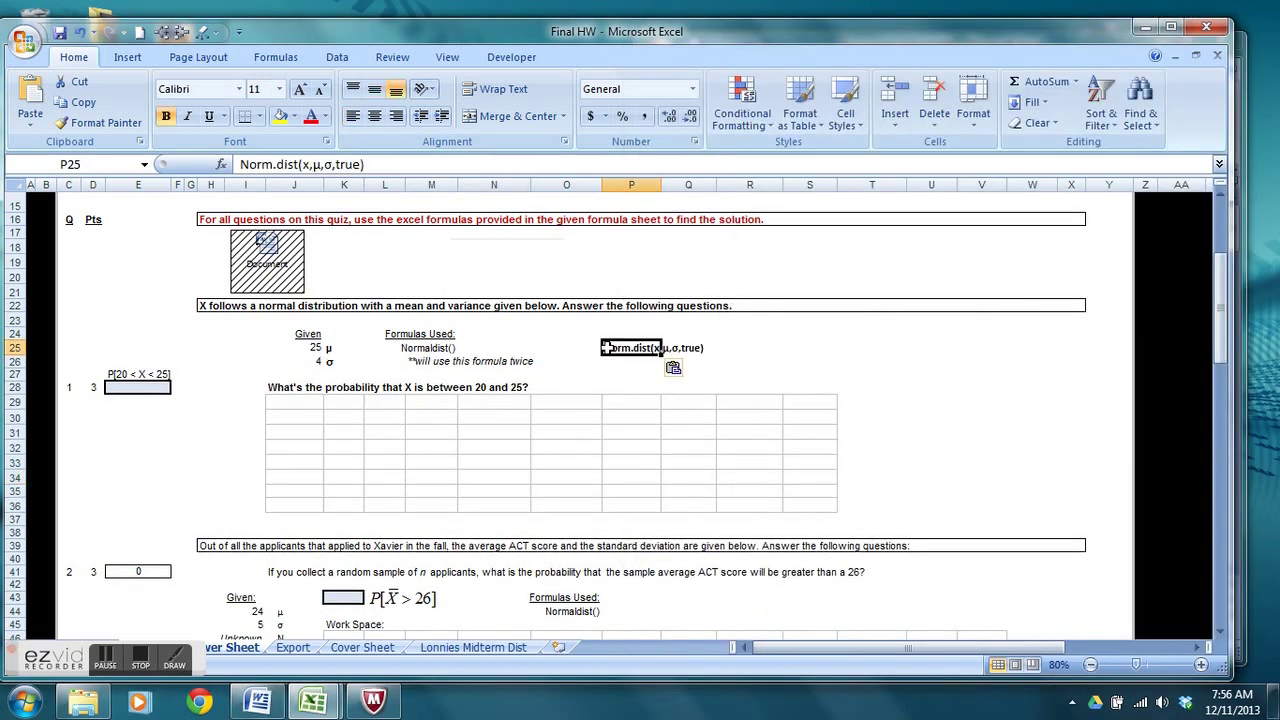
Step: Remove the period from the function name in cell P25 so the text reads Normdist(x,μ,σ,true)
click(276, 164)
key(BackSpace)
key(Return)
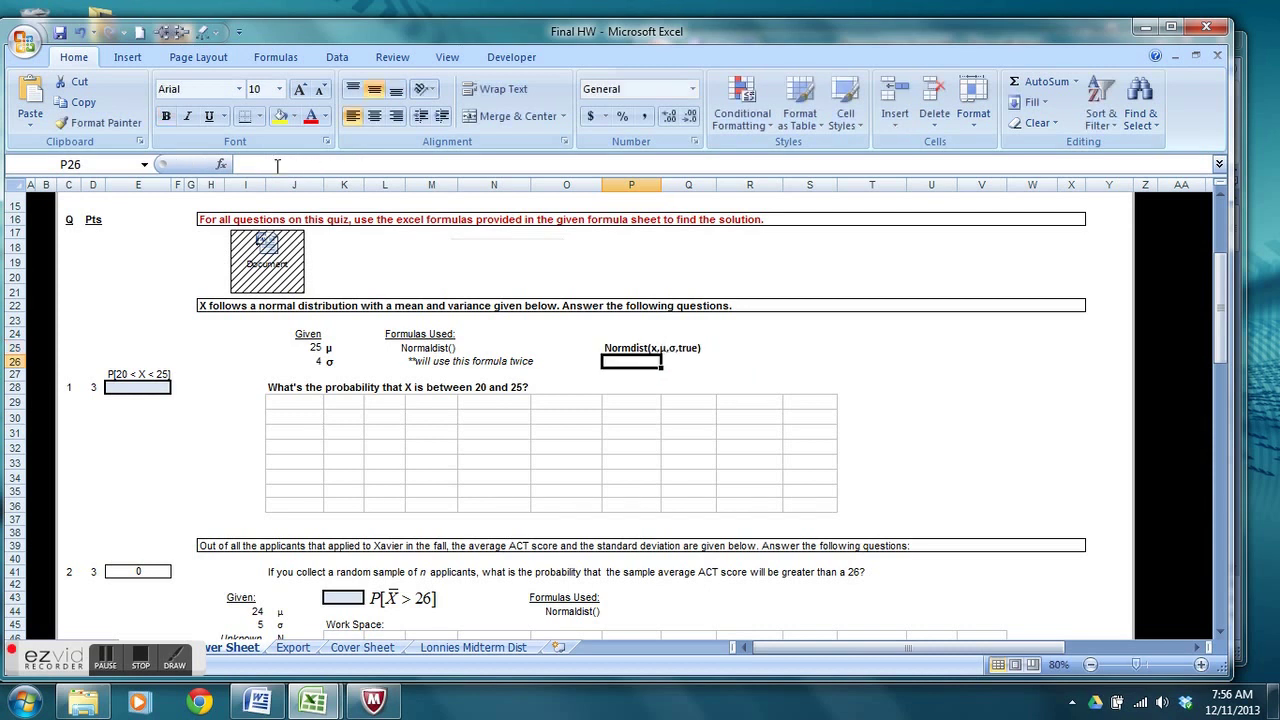
Step: Label cell L30 in the question 1 work space P[X < 25]
click(342, 404)
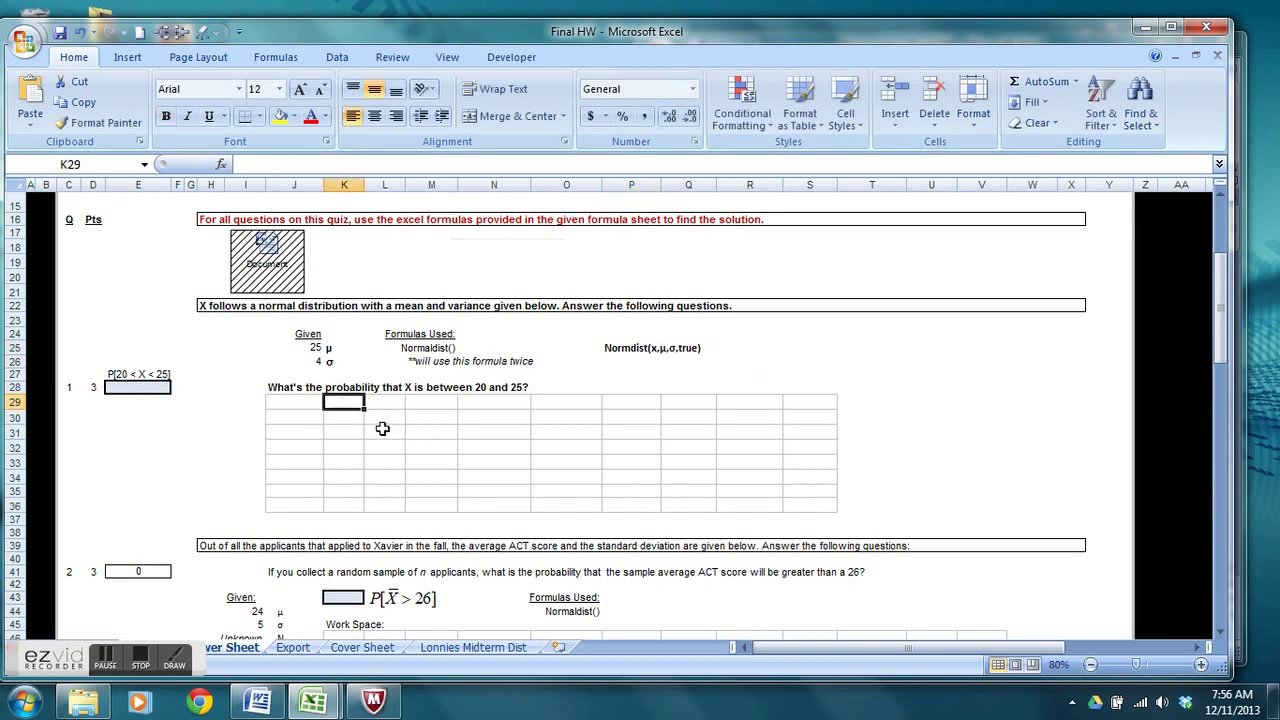
key(Down)
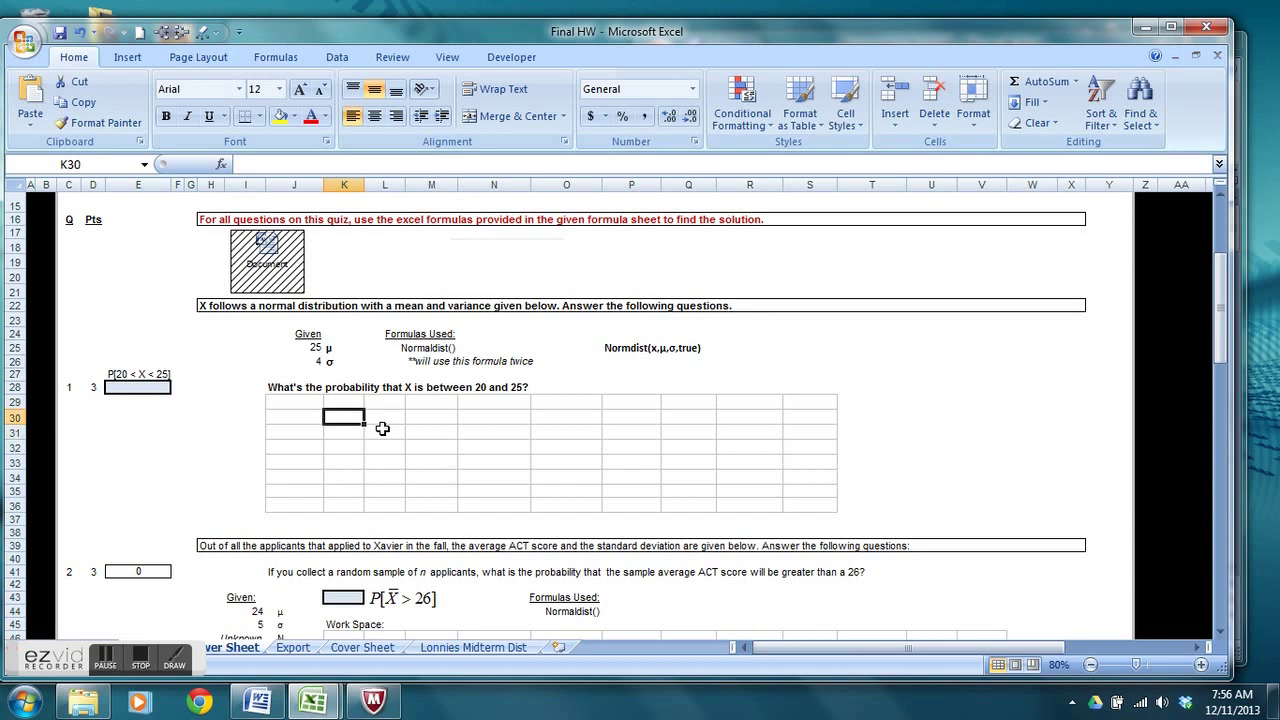
click(382, 420)
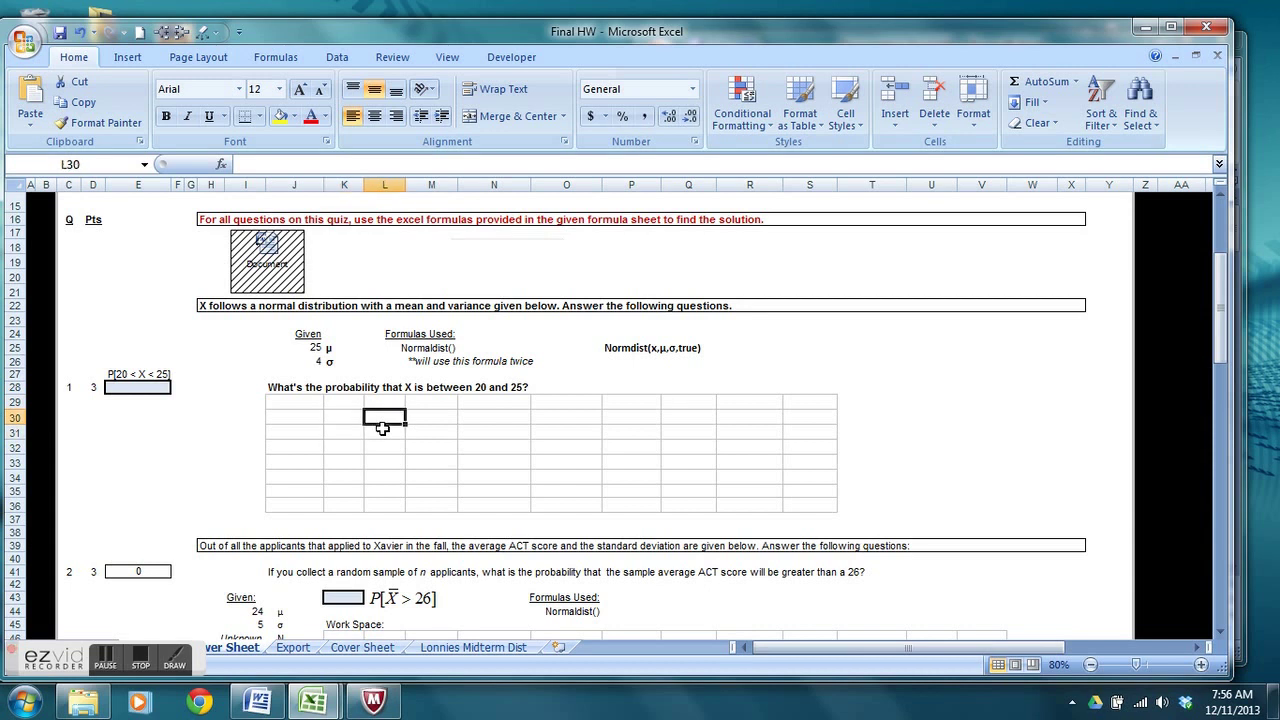
text(P[Z)
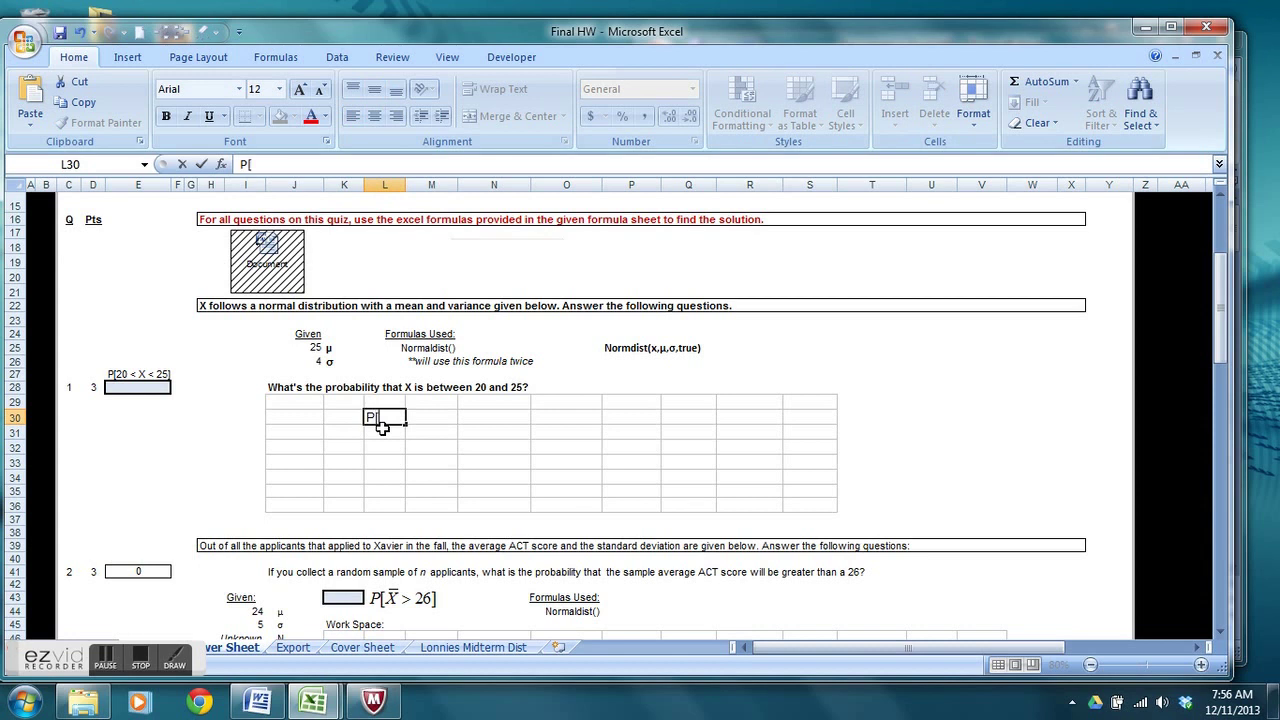
key(BackSpace)
text(X < 25)
key(Tab)
Step: Label cell N30 in the question 1 work space P[X < 20]
key(Tab)
text(P[)
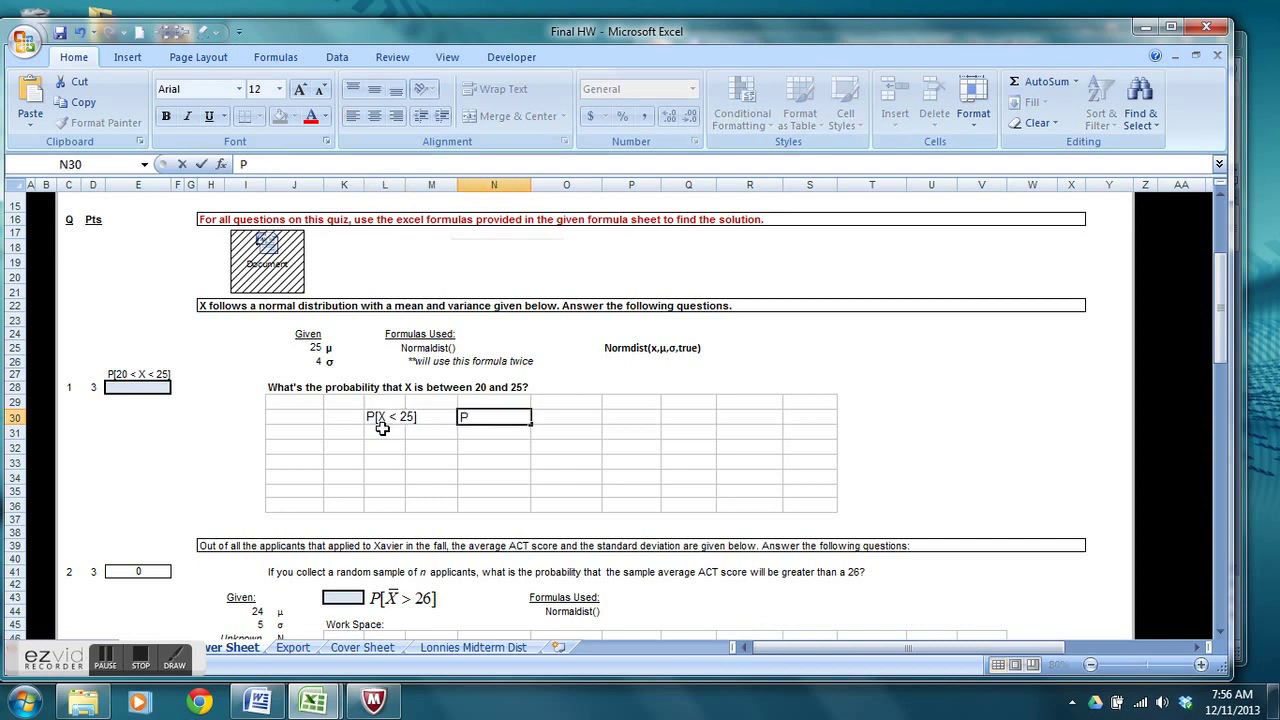
text(X)
text(< 20])
click(382, 428)
key(Right)
key(Right)
key(Right)
key(Right)
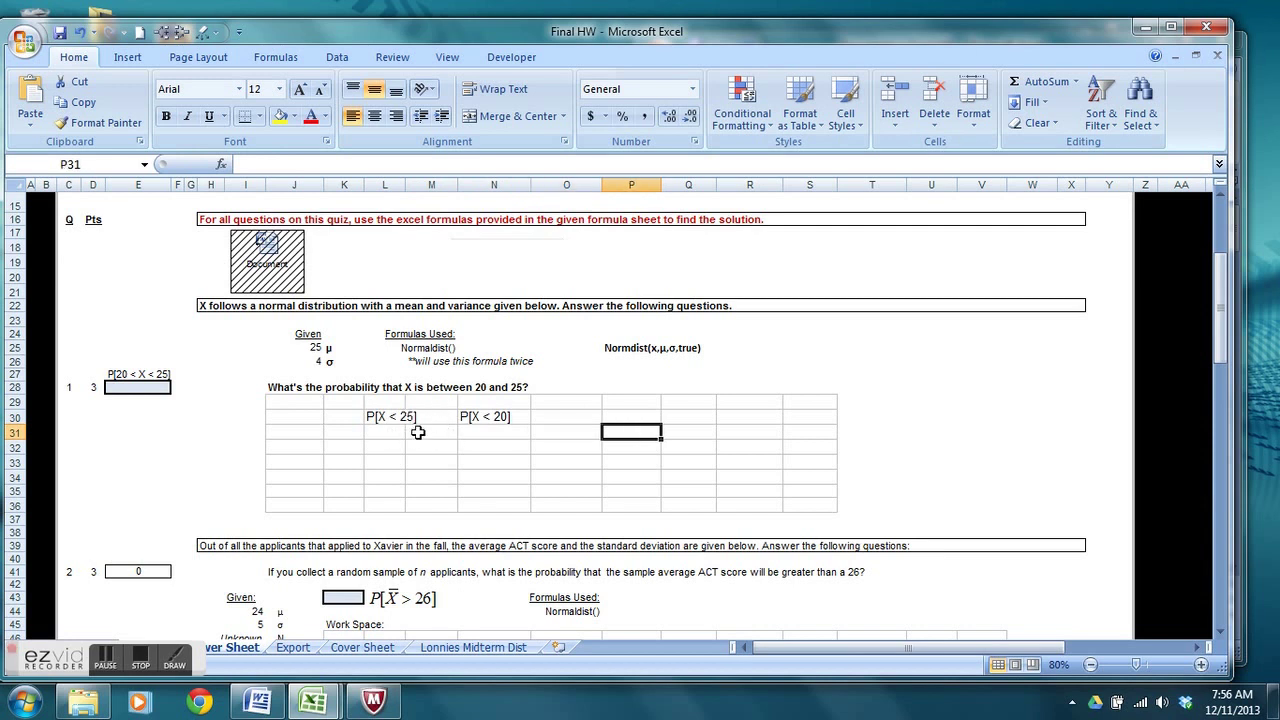
Step: Enter =NORMDIST(25,$J$25,$J$26,TRUE) in cell L31, beneath the P[X < 25] label
click(386, 432)
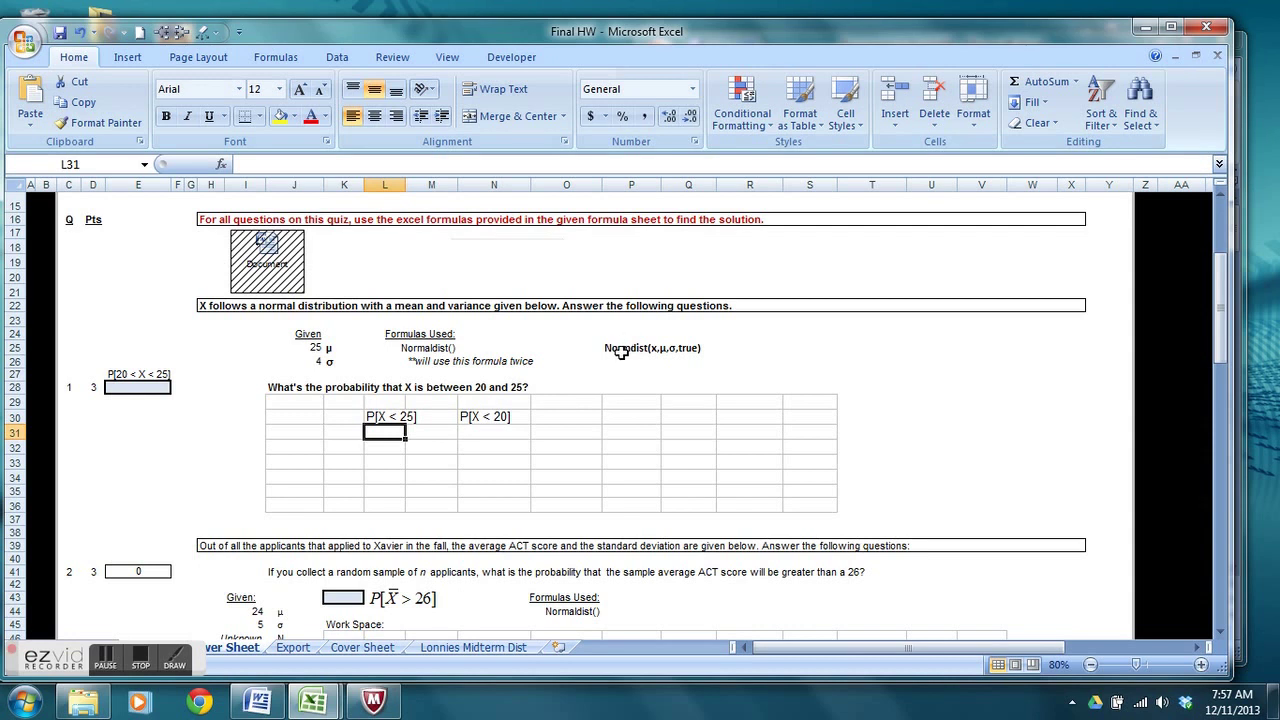
text(=n)
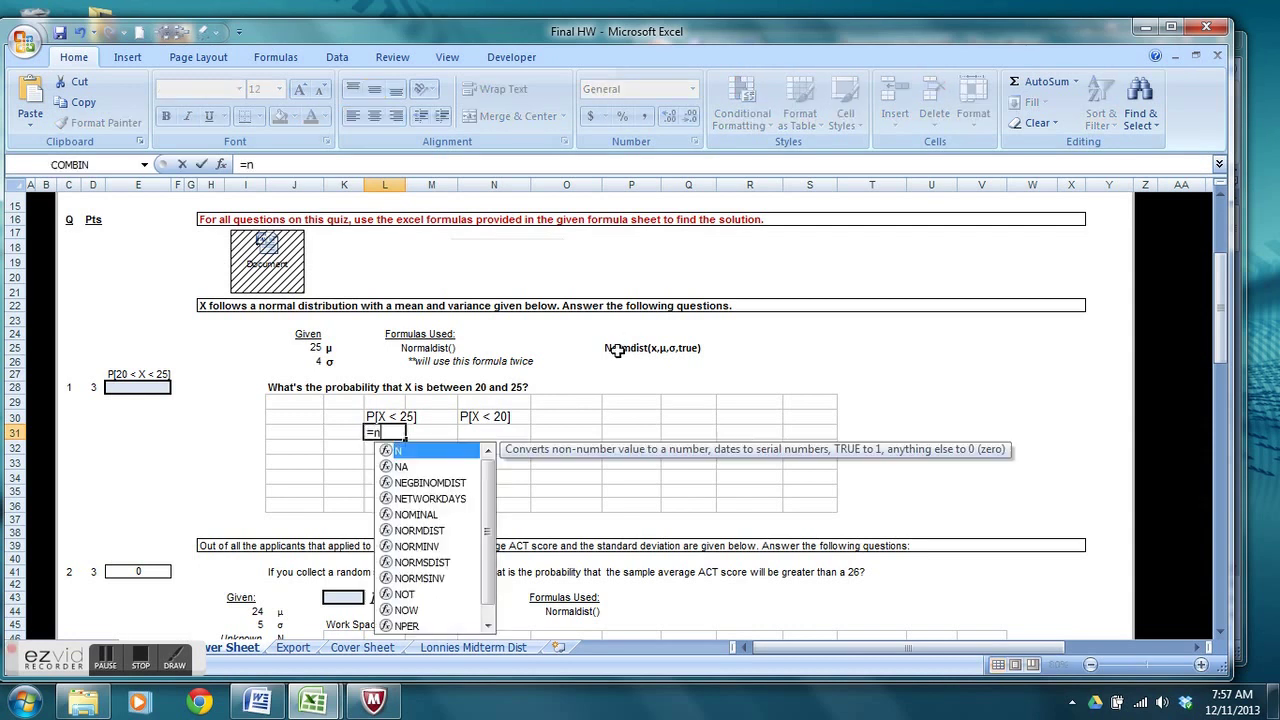
text(orm)
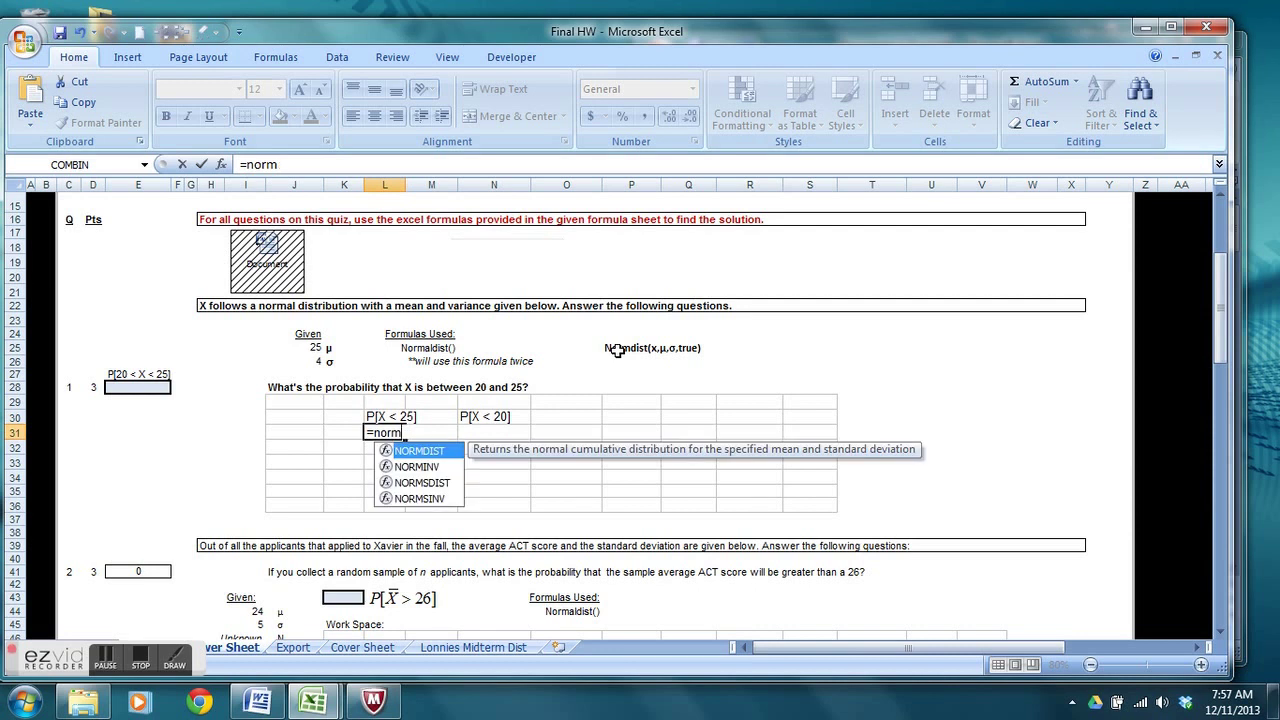
key(Tab)
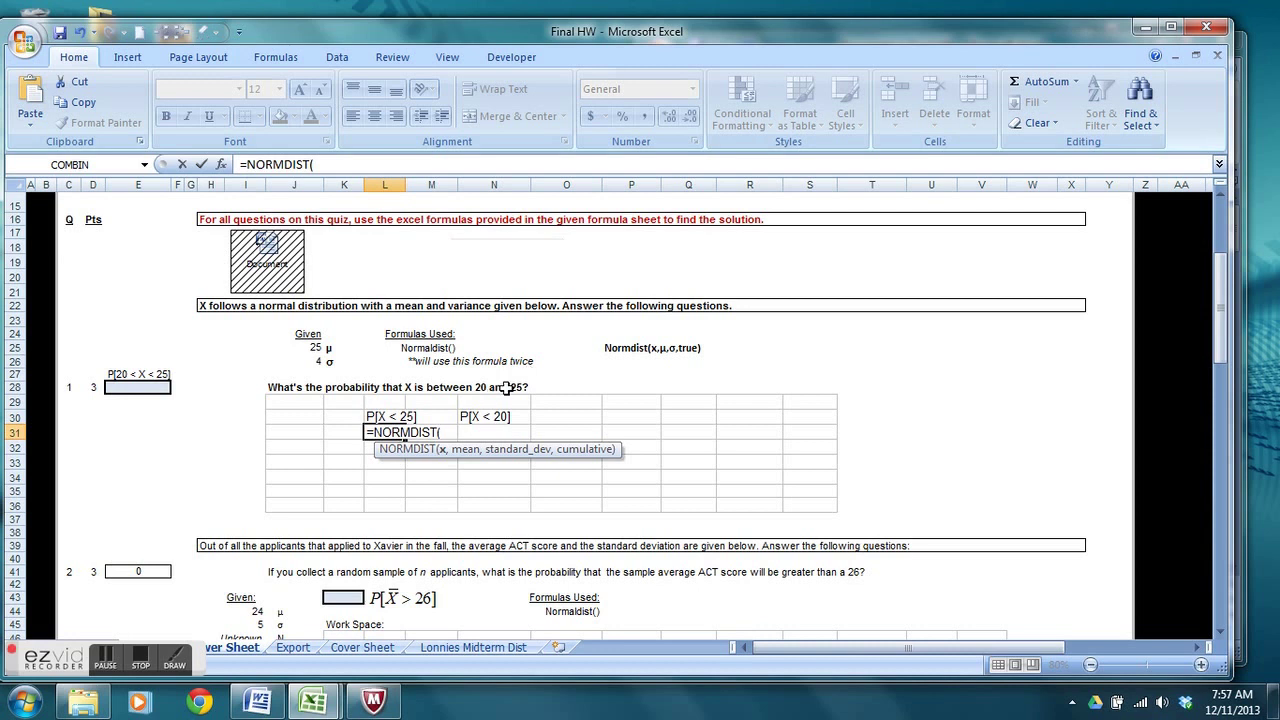
text(25,)
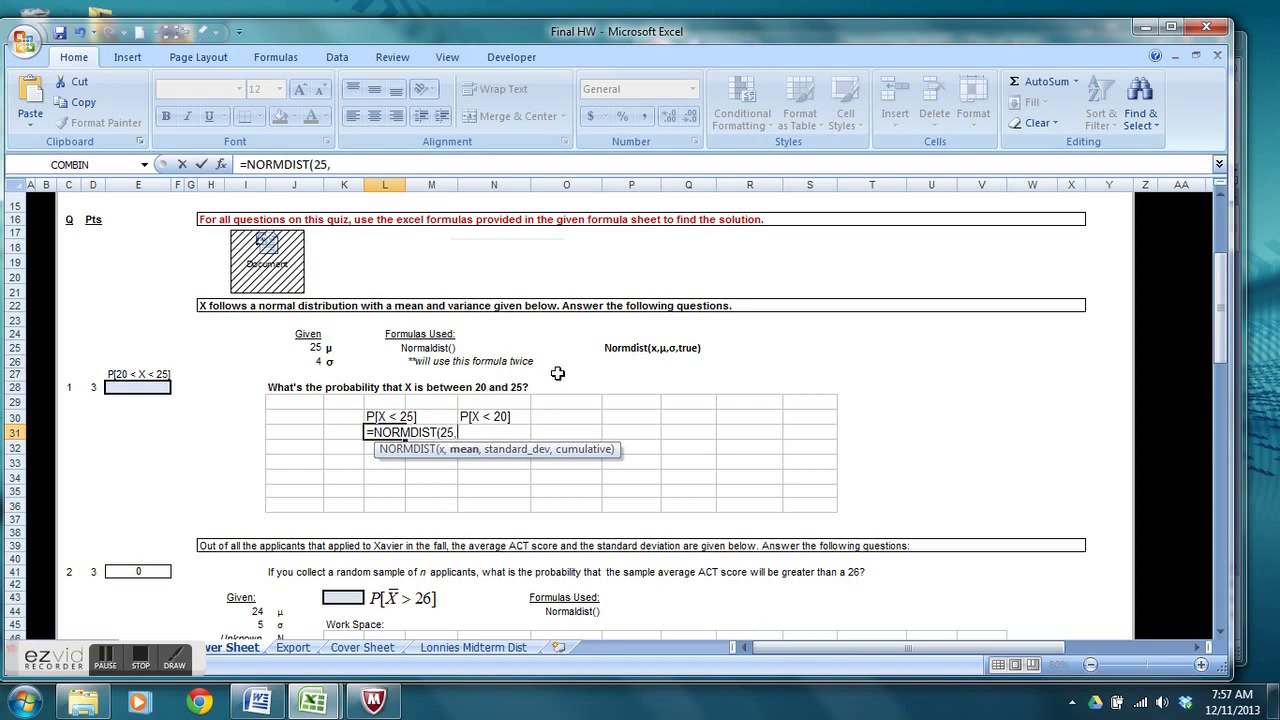
click(313, 347)
key(F4)
text(,)
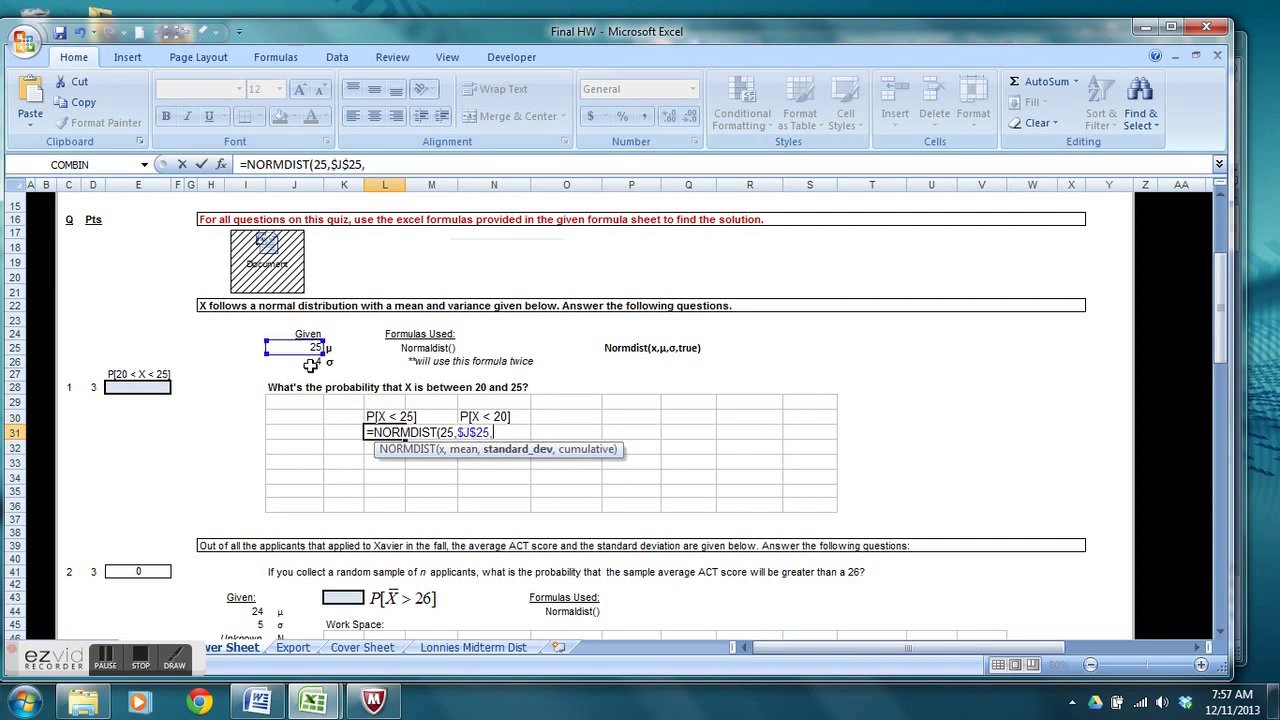
click(311, 364)
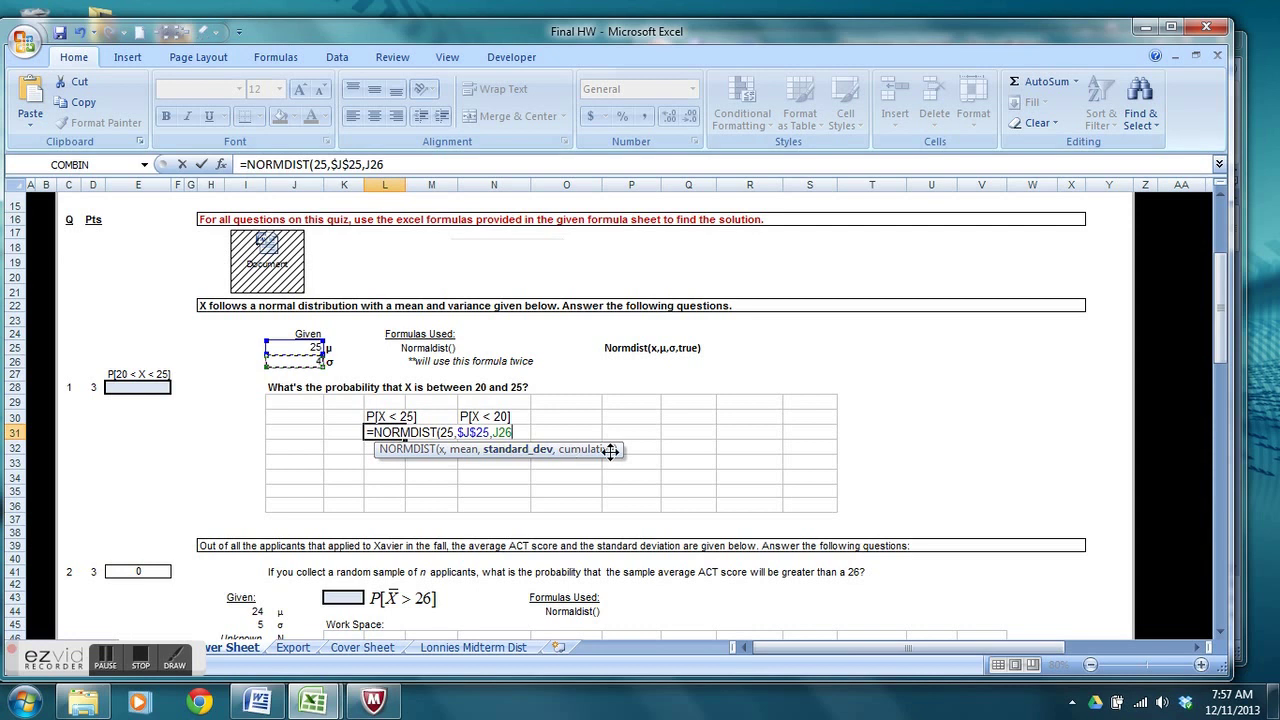
key(F4)
text(,)
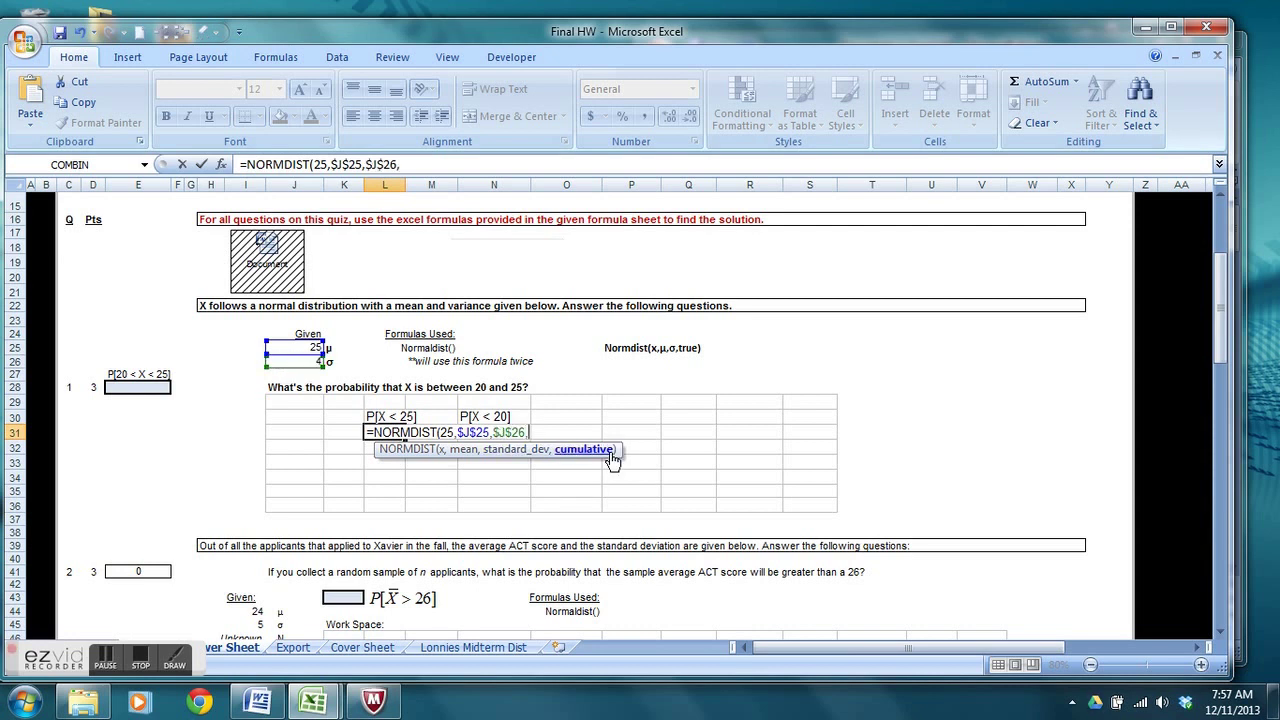
text(t)
text(ru)
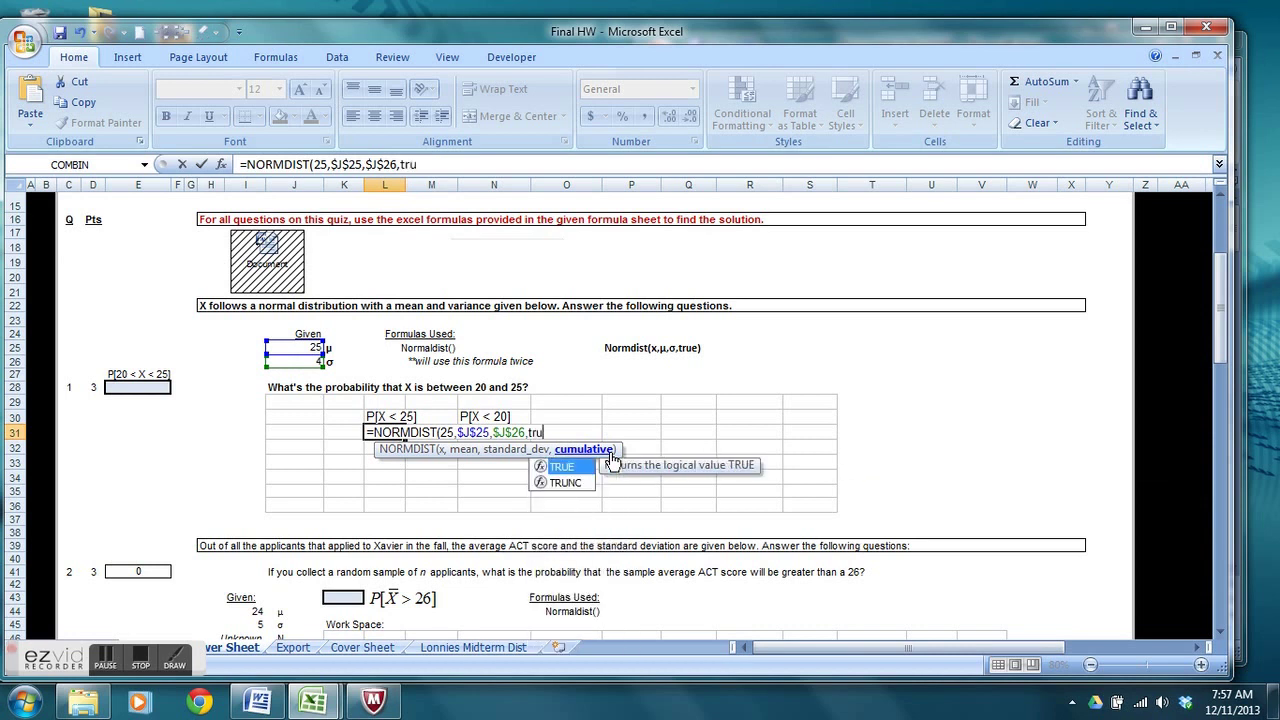
key(Tab)
key(Return)
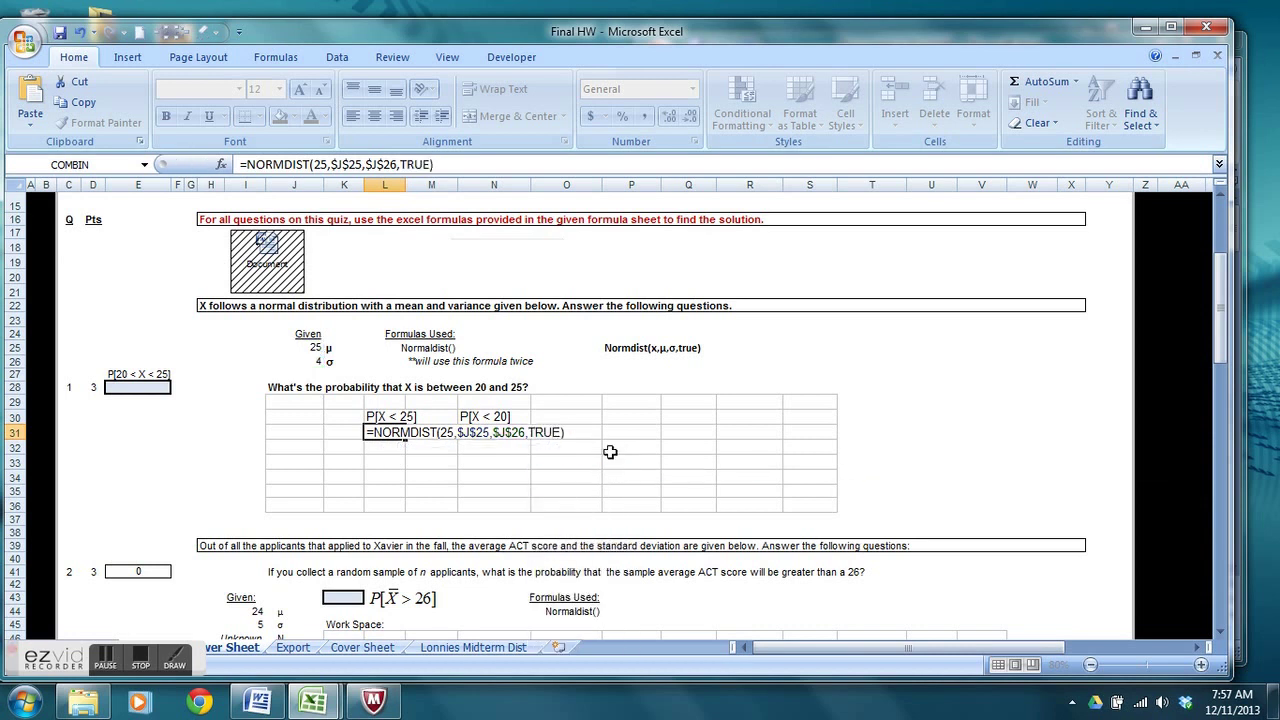
key(Up)
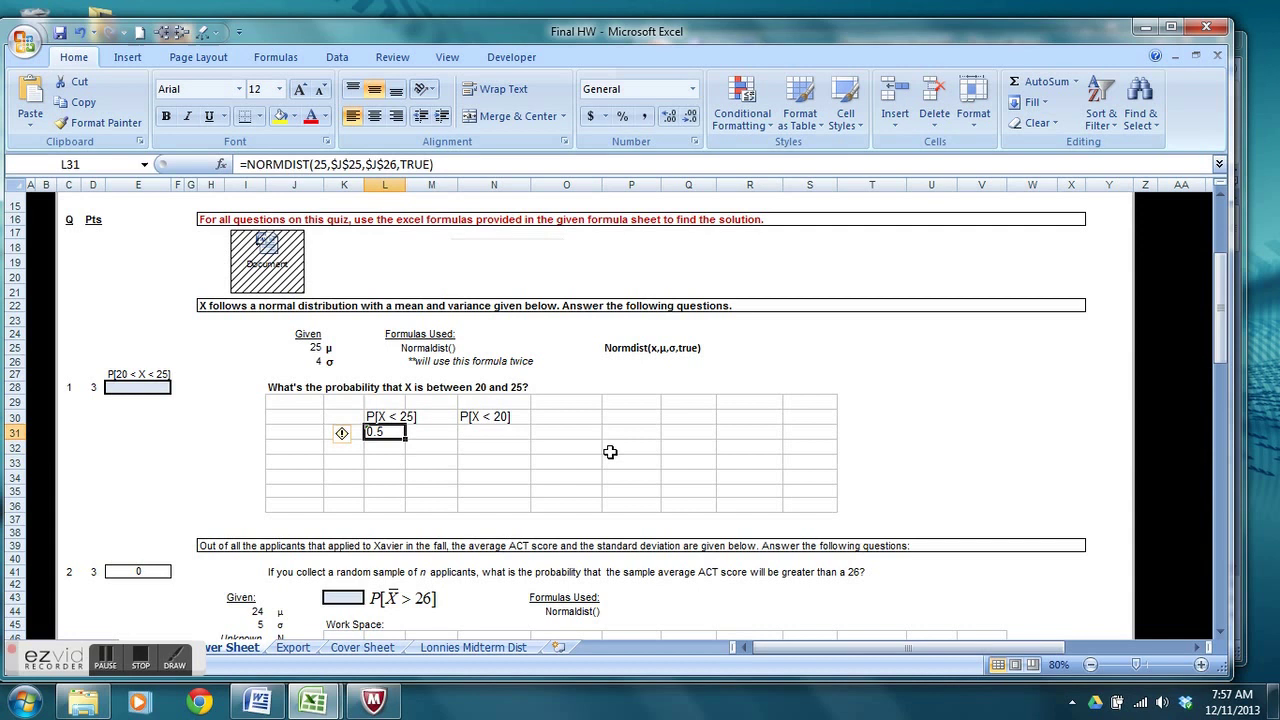
Step: Enter =NORMDIST(20,$J$25,$J$26,TRUE) in cell N31, beneath the P[X < 20] label
click(505, 430)
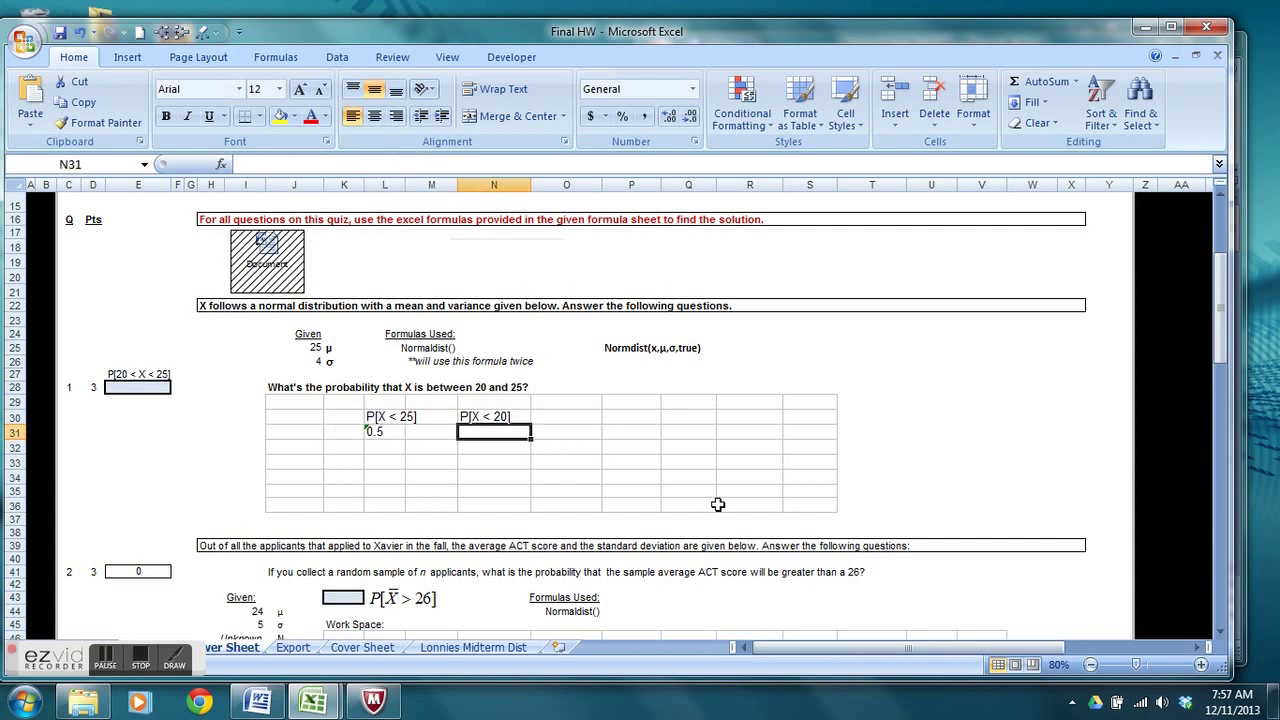
text(=normd)
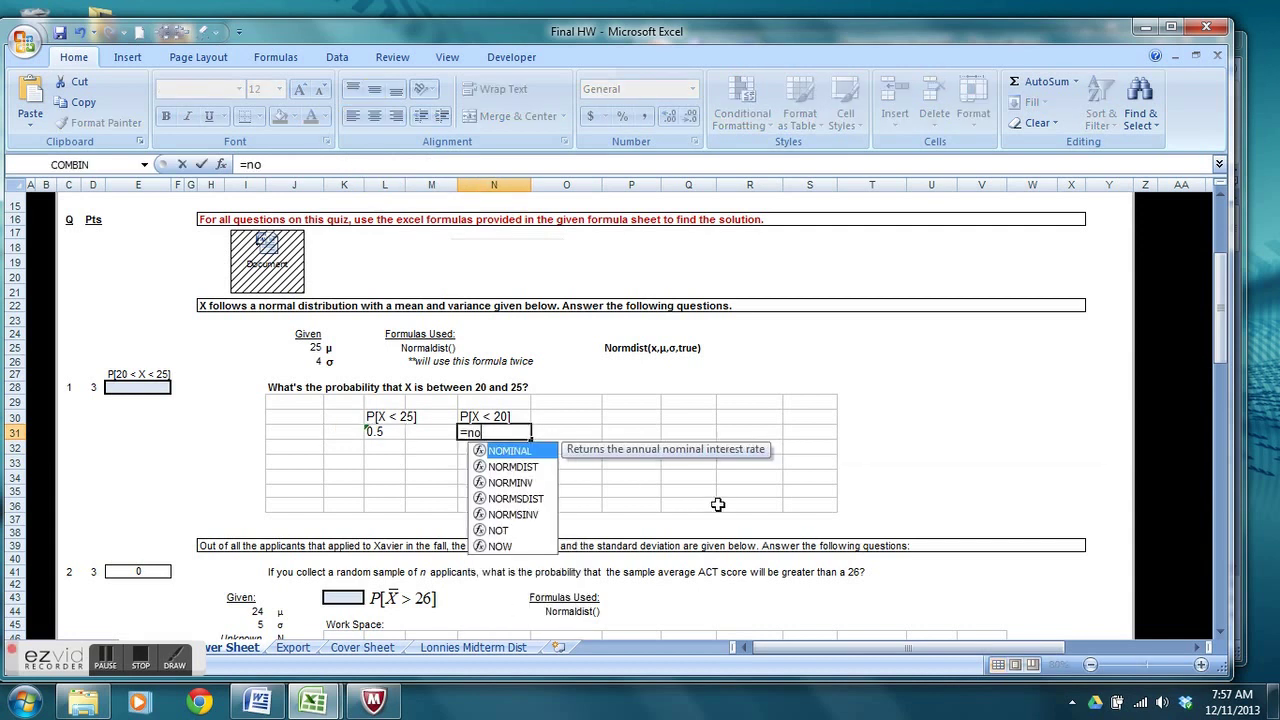
key(Tab)
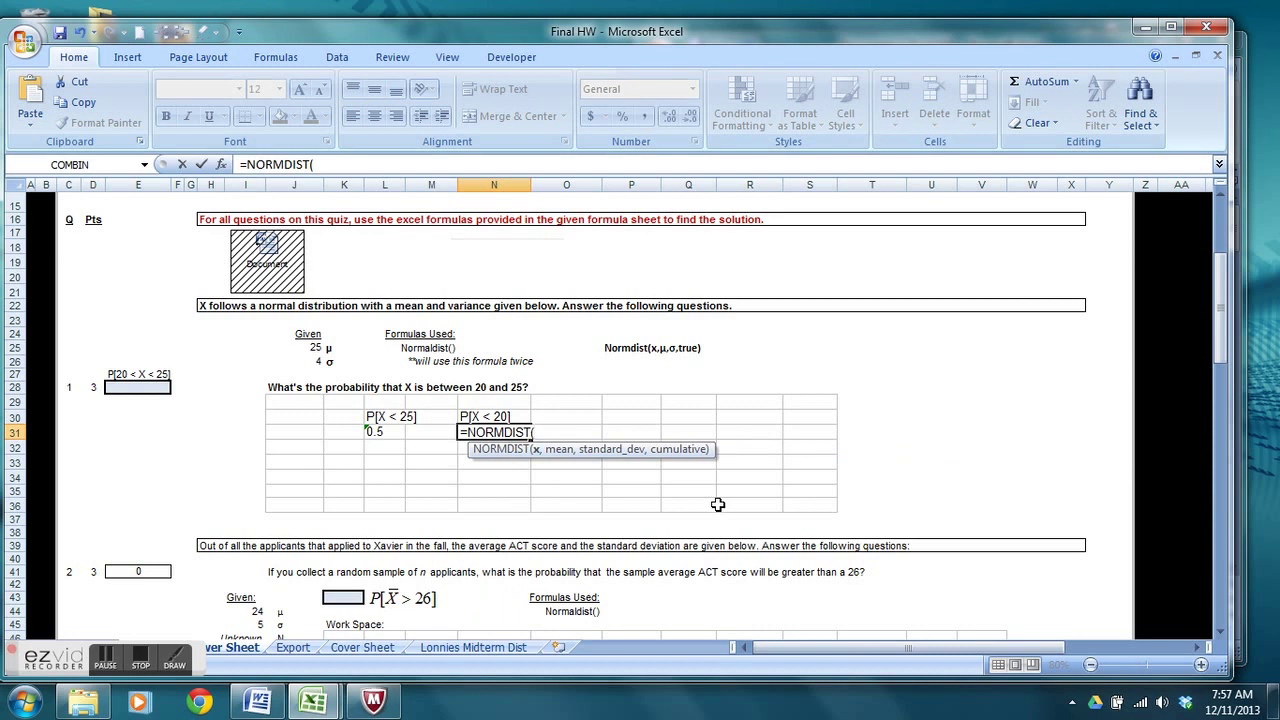
text(20,)
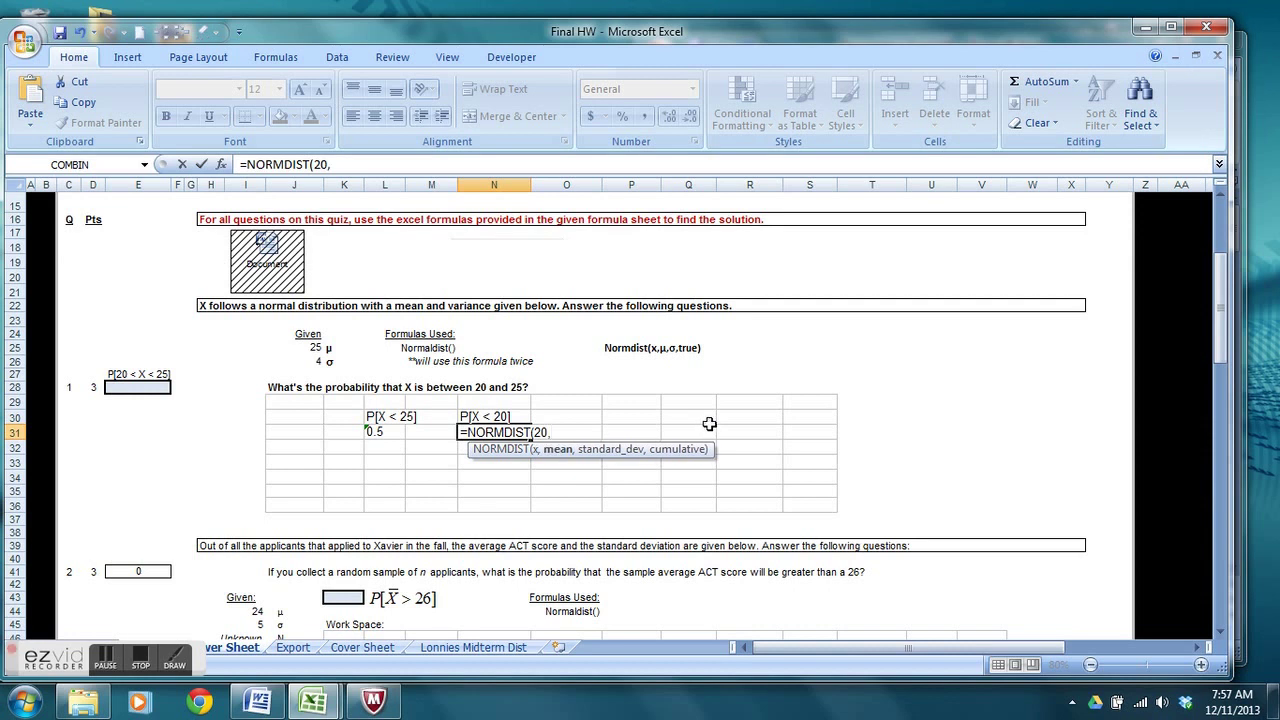
click(309, 348)
key(F4)
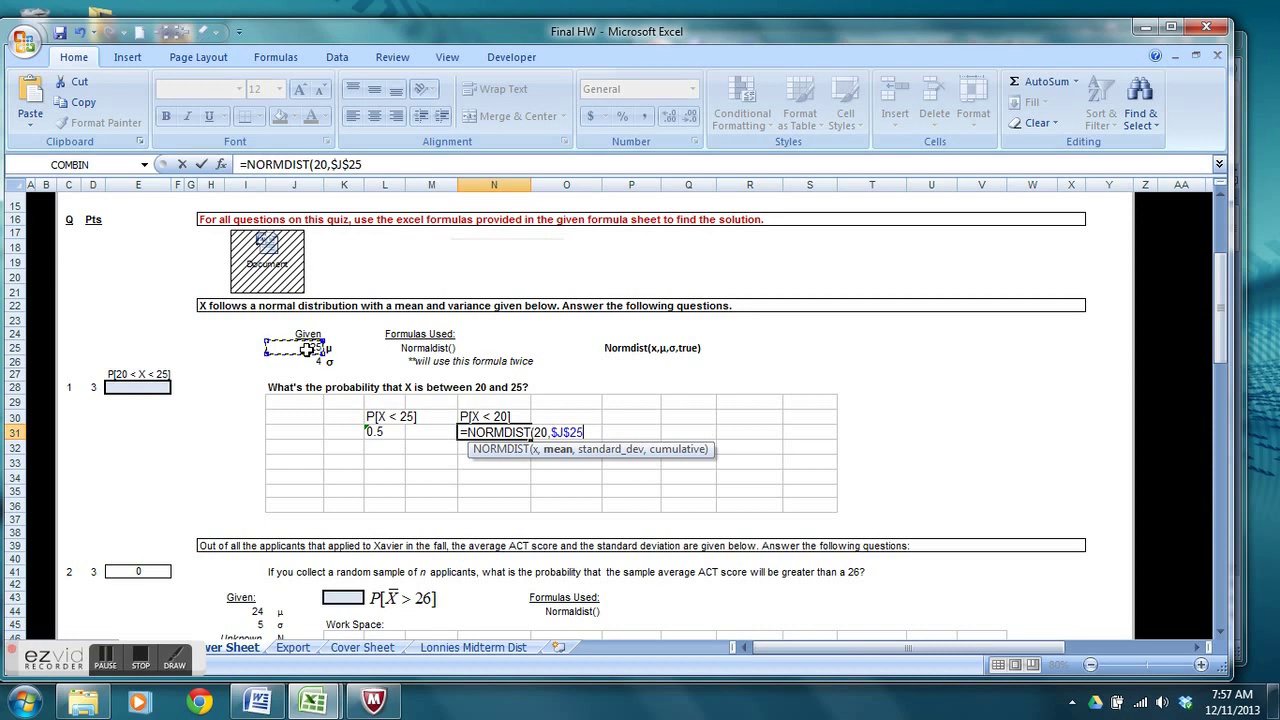
text(,)
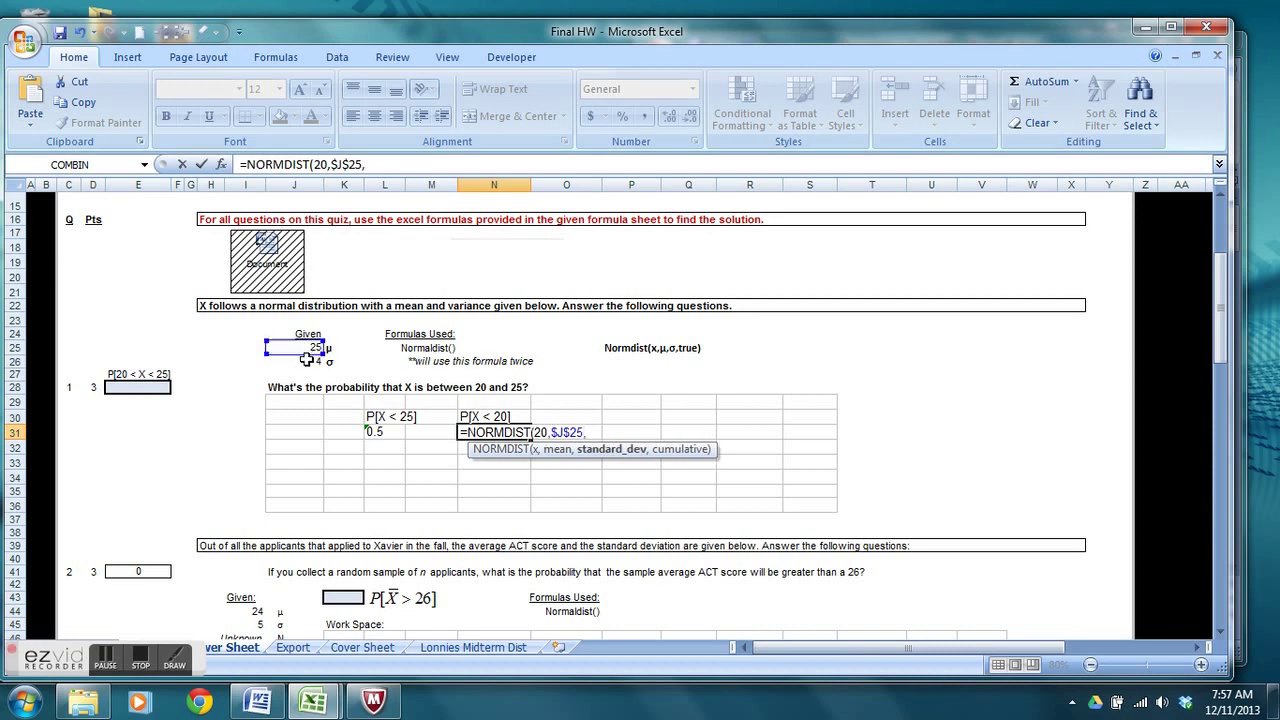
click(304, 362)
key(F4)
text(,tr)
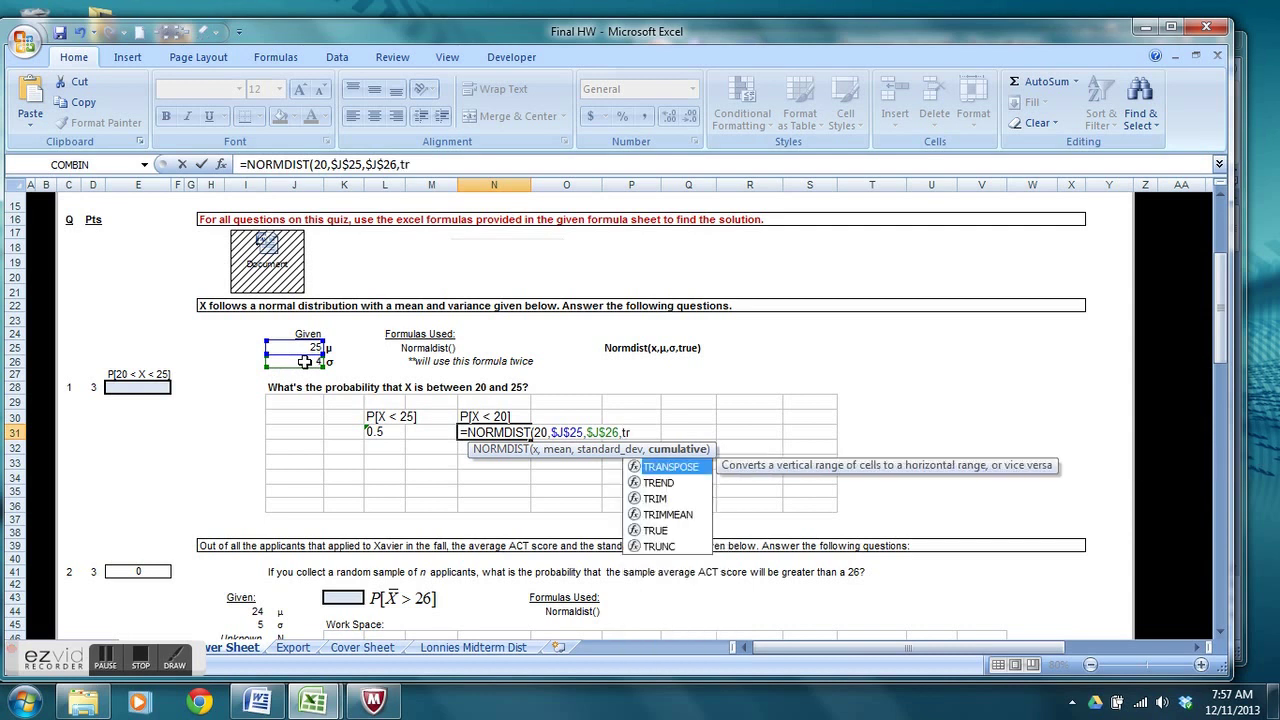
key(Down)
key(Down)
key(Down)
key(Down)
key(Tab)
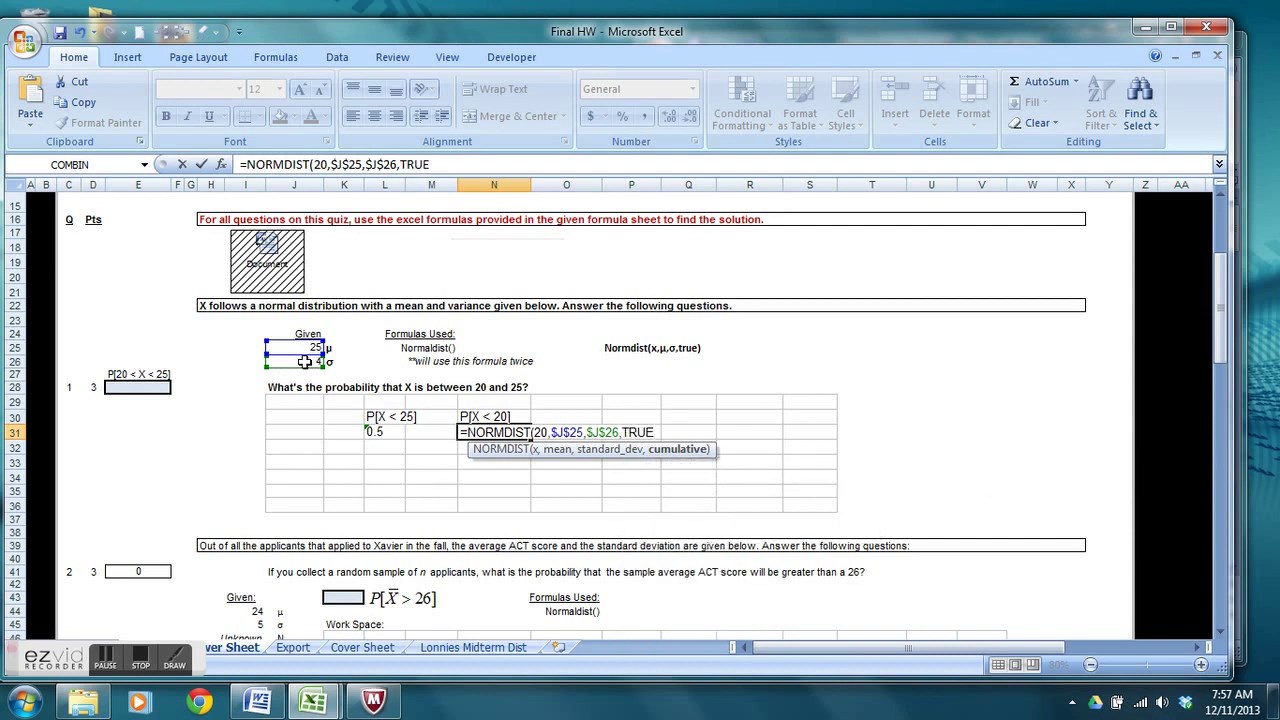
key(Return)
key(Up)
key(Down)
key(Left)
key(Left)
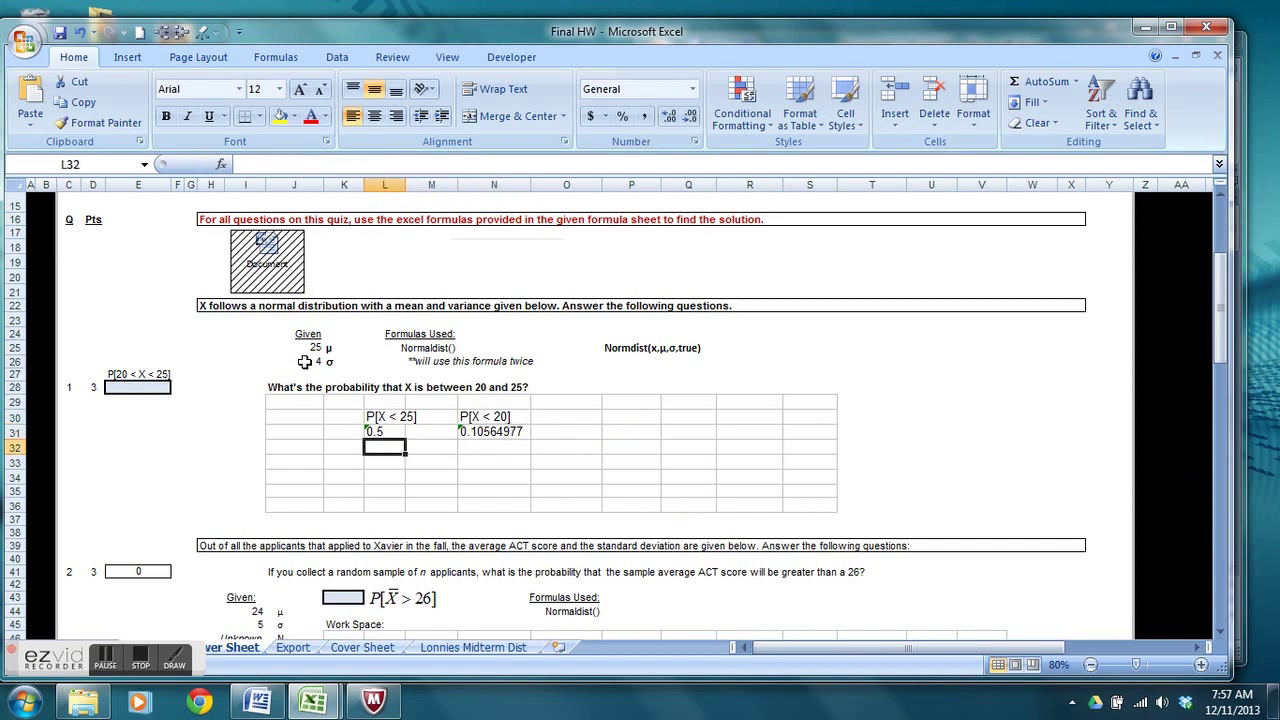
Step: Calculate the question 1 answer in cell E28 with =L31-N31
click(162, 387)
text(=)
click(376, 433)
text(-)
click(478, 432)
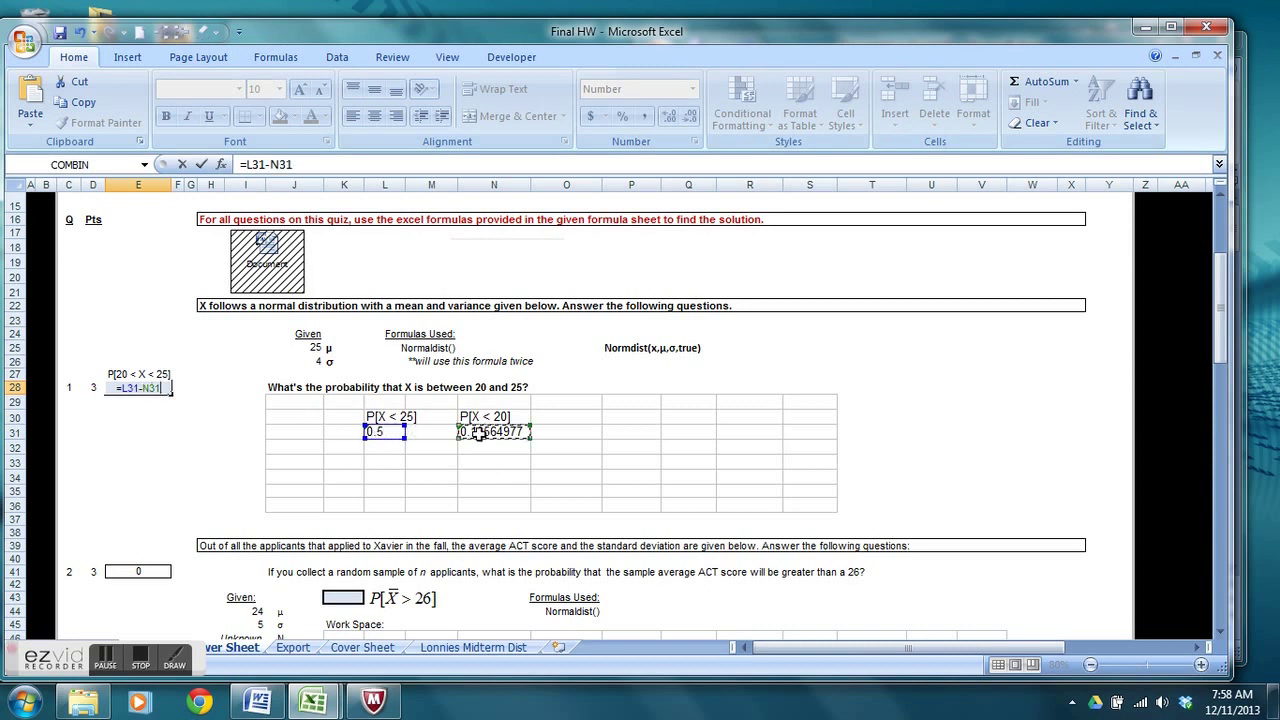
key(Return)
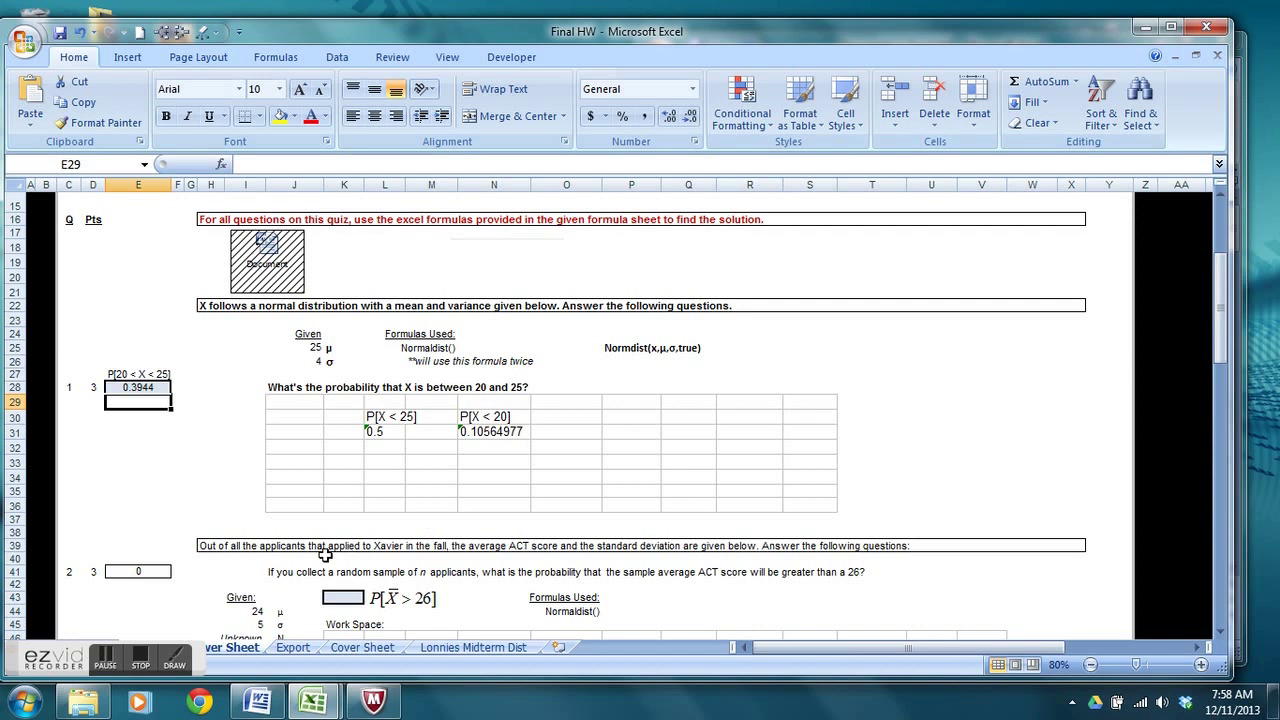
Step: Copy the z = (x−μ)/σ equation from the Chapter 7 Notes in Word into cell P30 of the Excel workbook
click(516, 461)
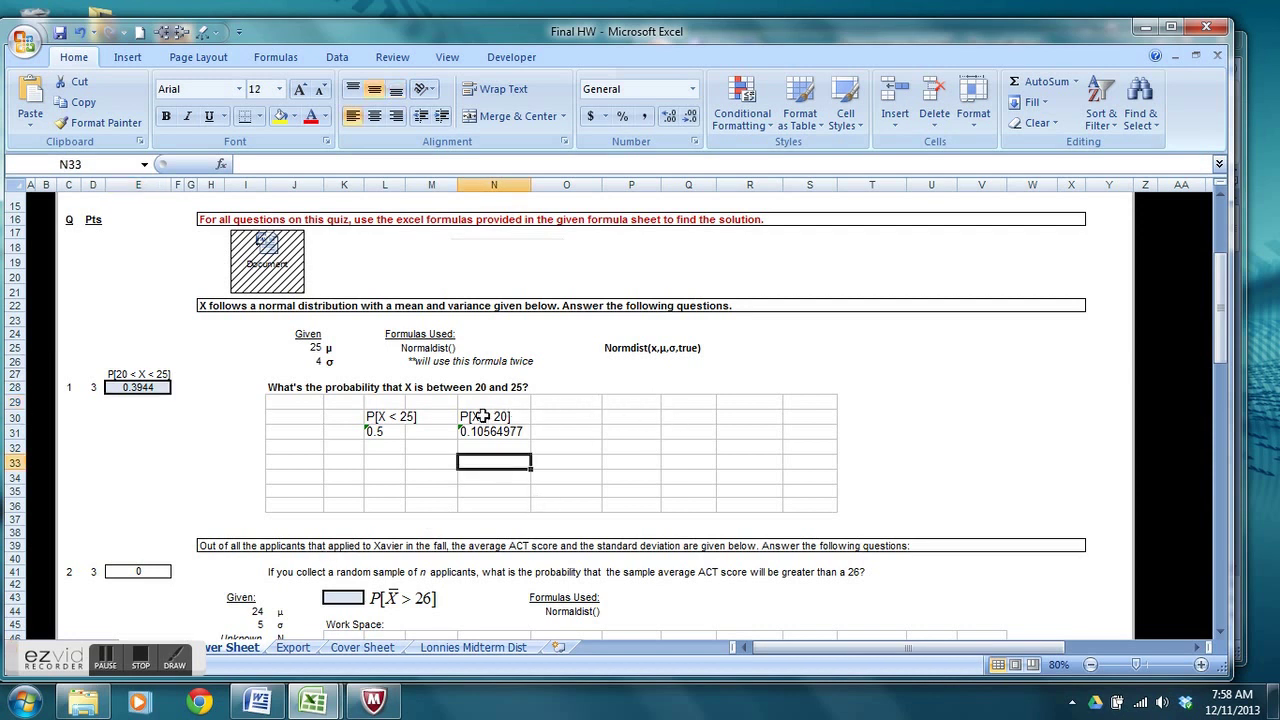
drag(482, 416, 483, 431)
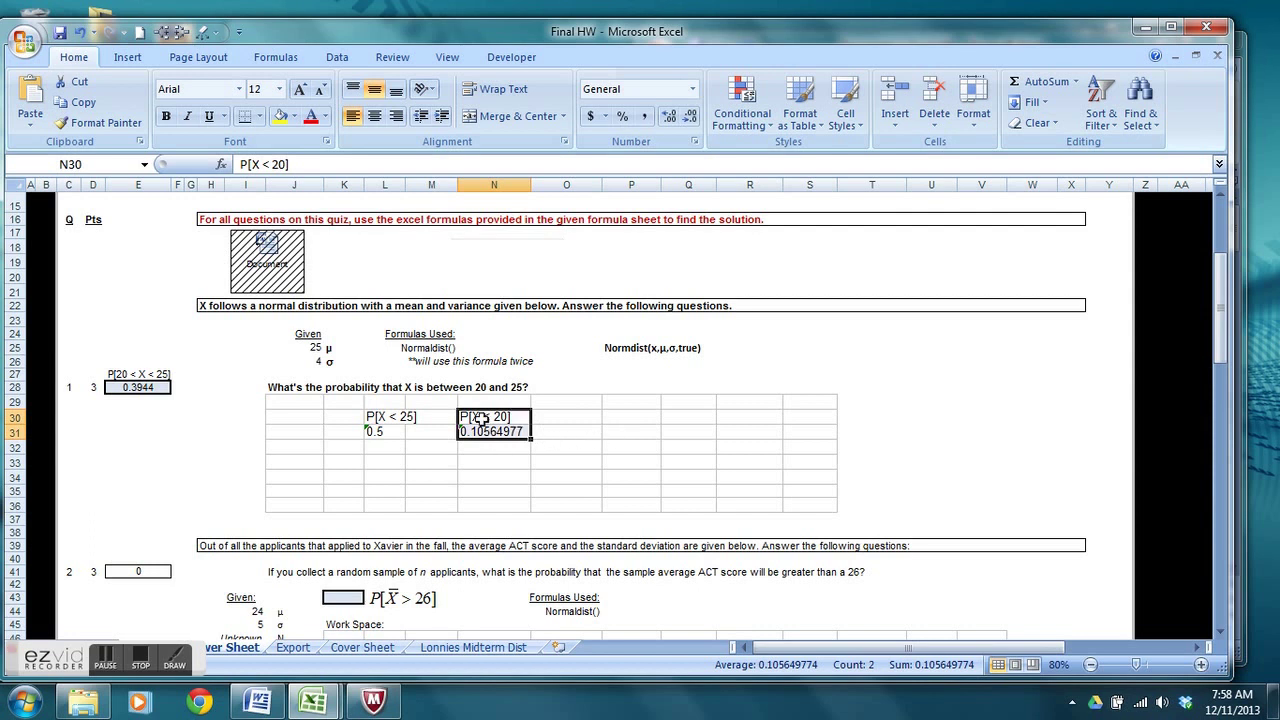
click(262, 702)
click(790, 512)
click(760, 515)
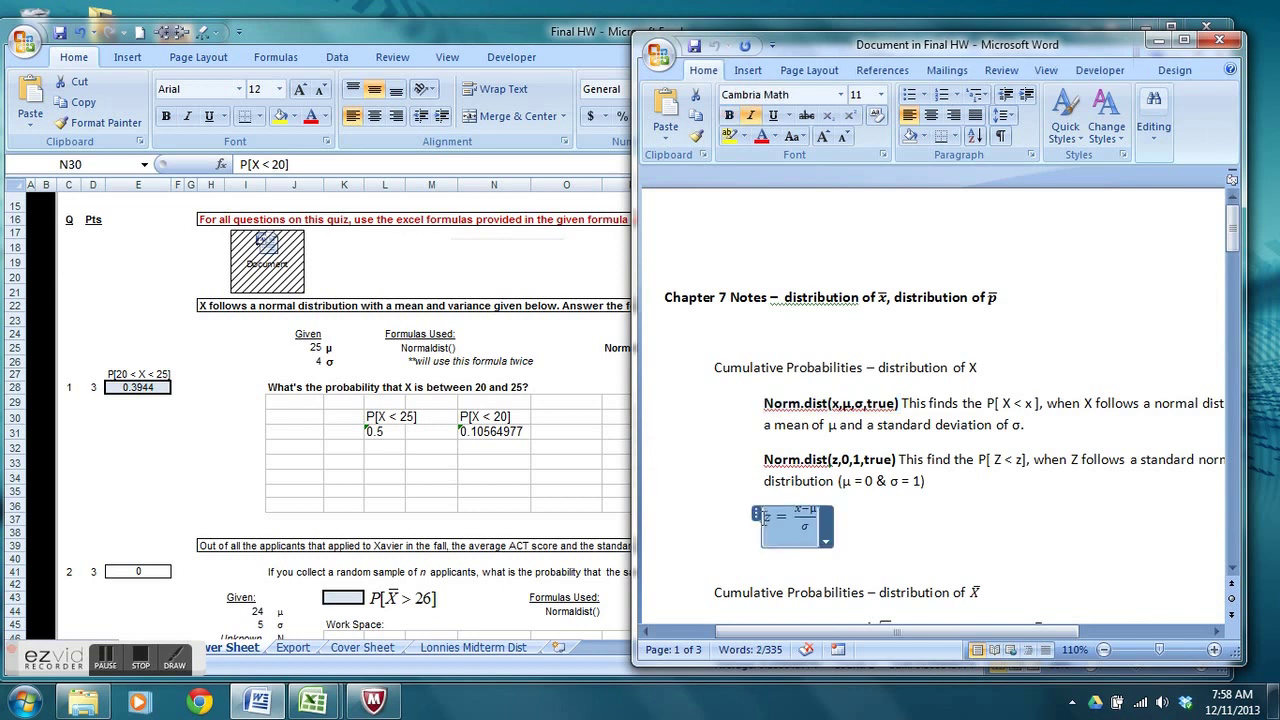
click(614, 450)
click(630, 418)
key(ctrl+v)
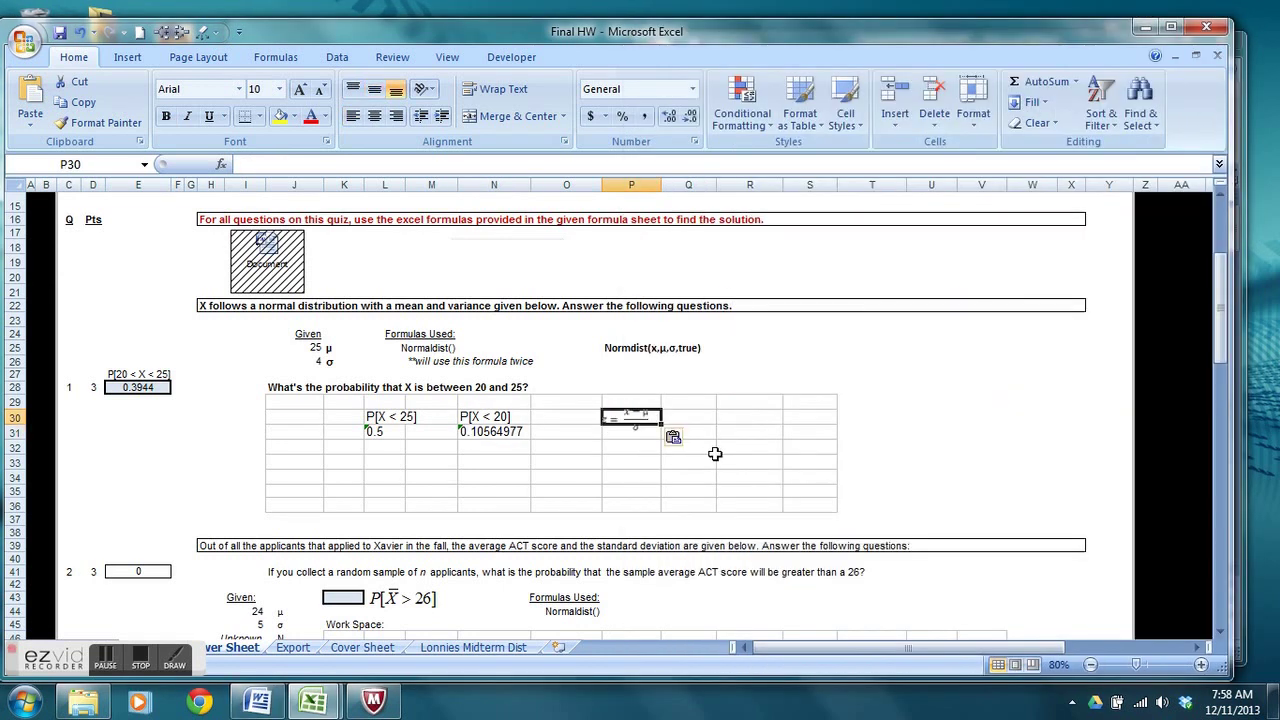
click(675, 460)
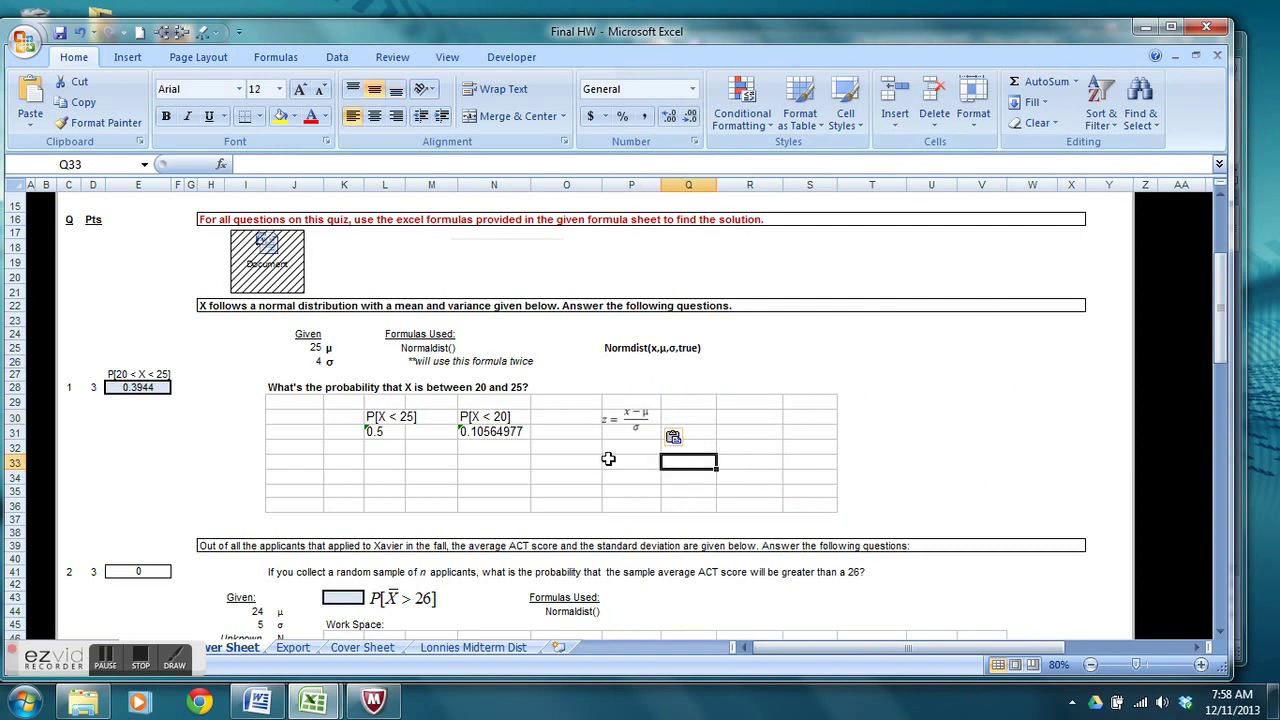
Step: Label cell N33 in the question 1 work space P[Z <?]
click(502, 461)
text(P)
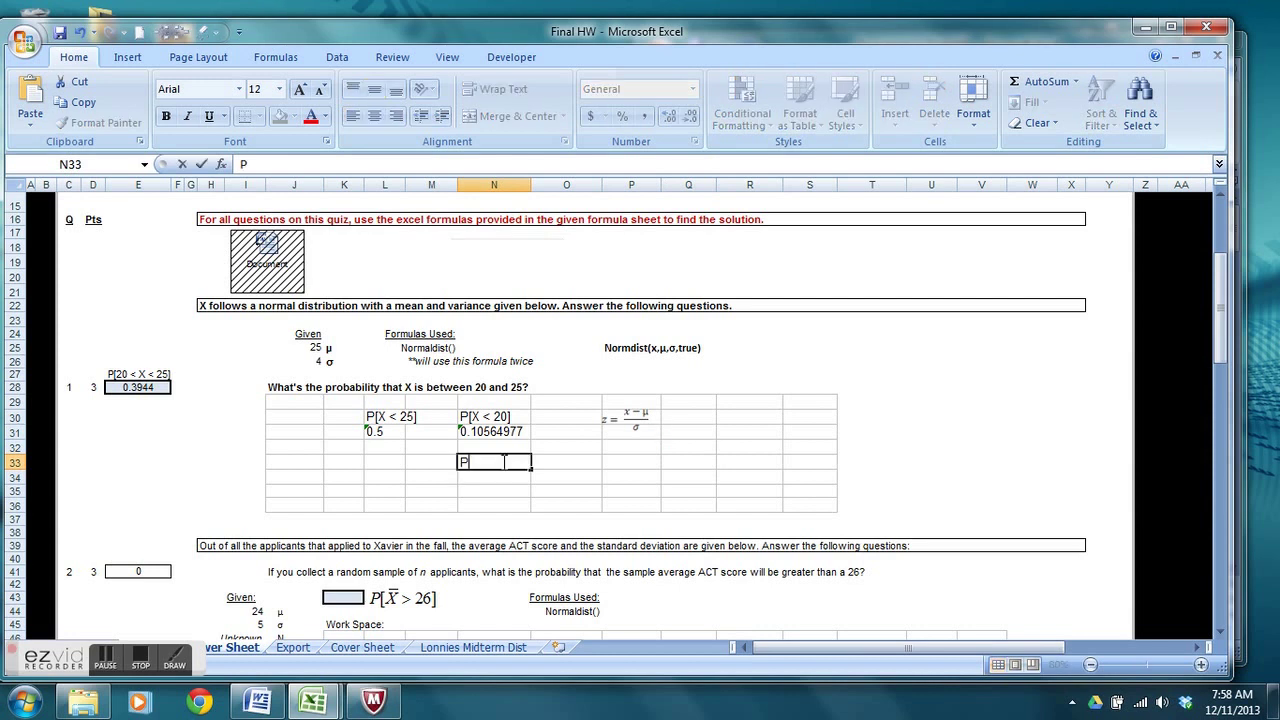
text([Z)
text( <?))
key(Tab)
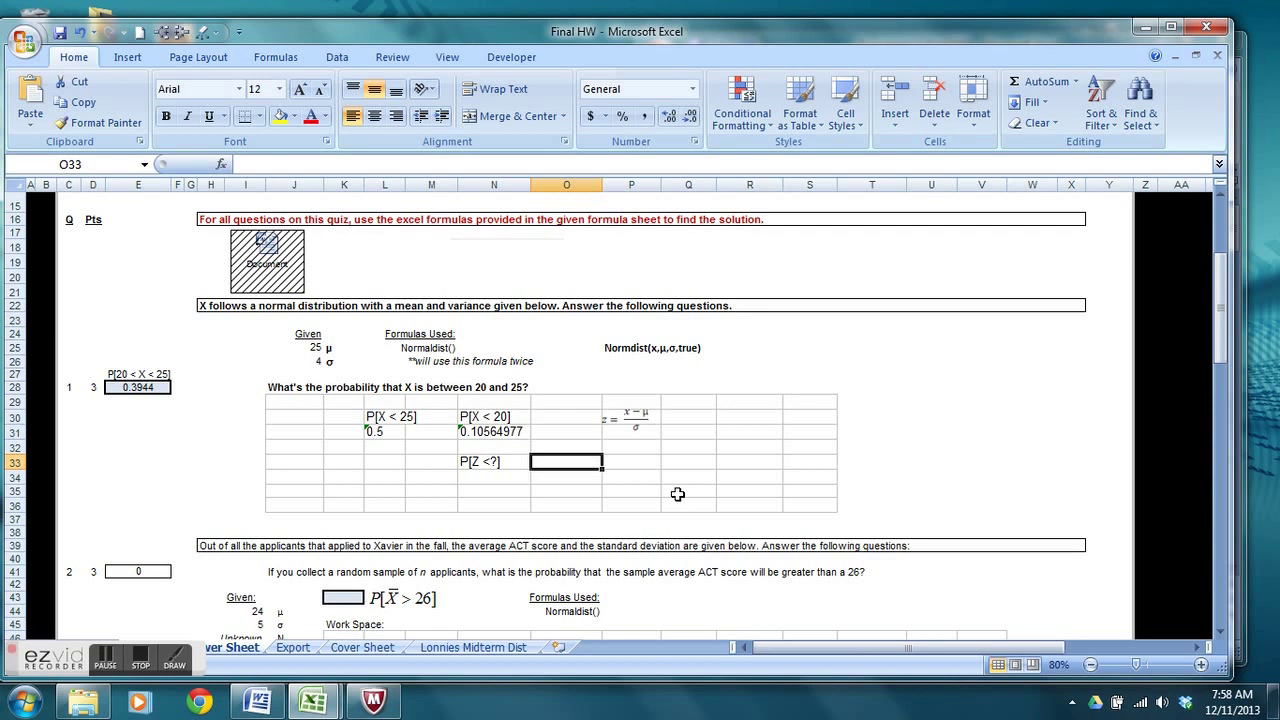
Step: Calculate the z-score for 20 in cell O33 with =(20-$J$25)/$J$26
text(=)
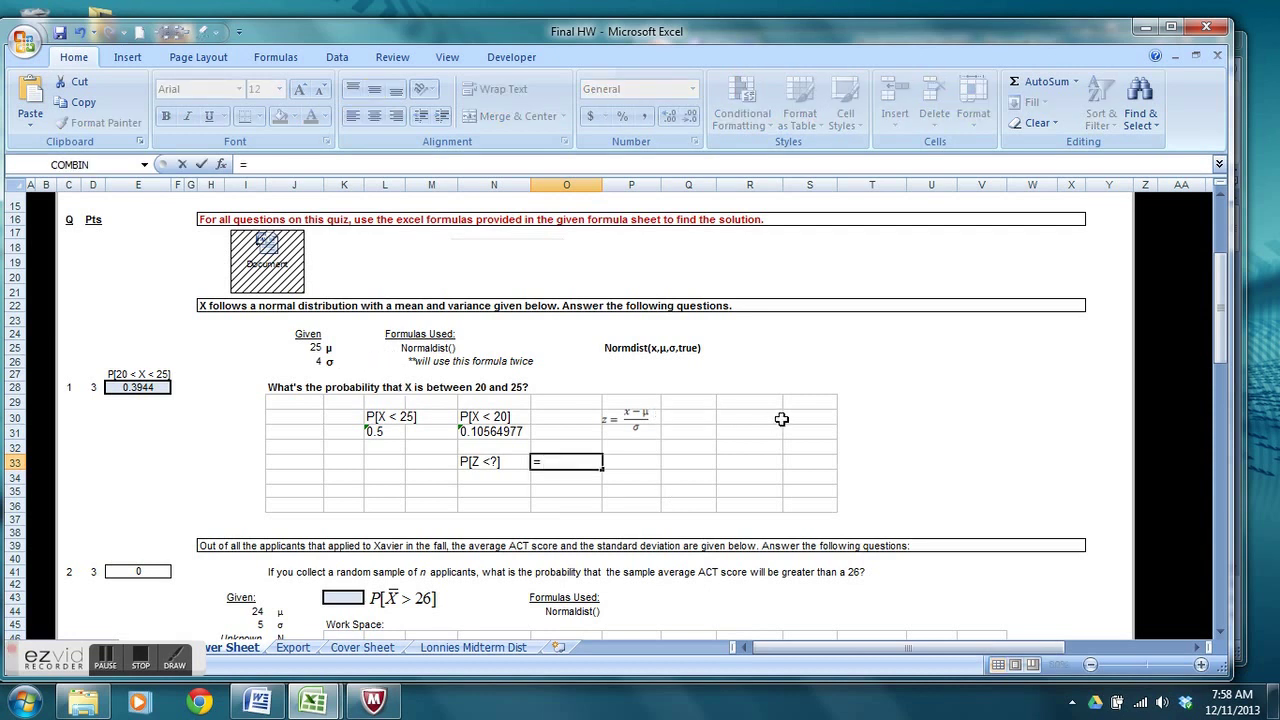
text(20-)
click(317, 346)
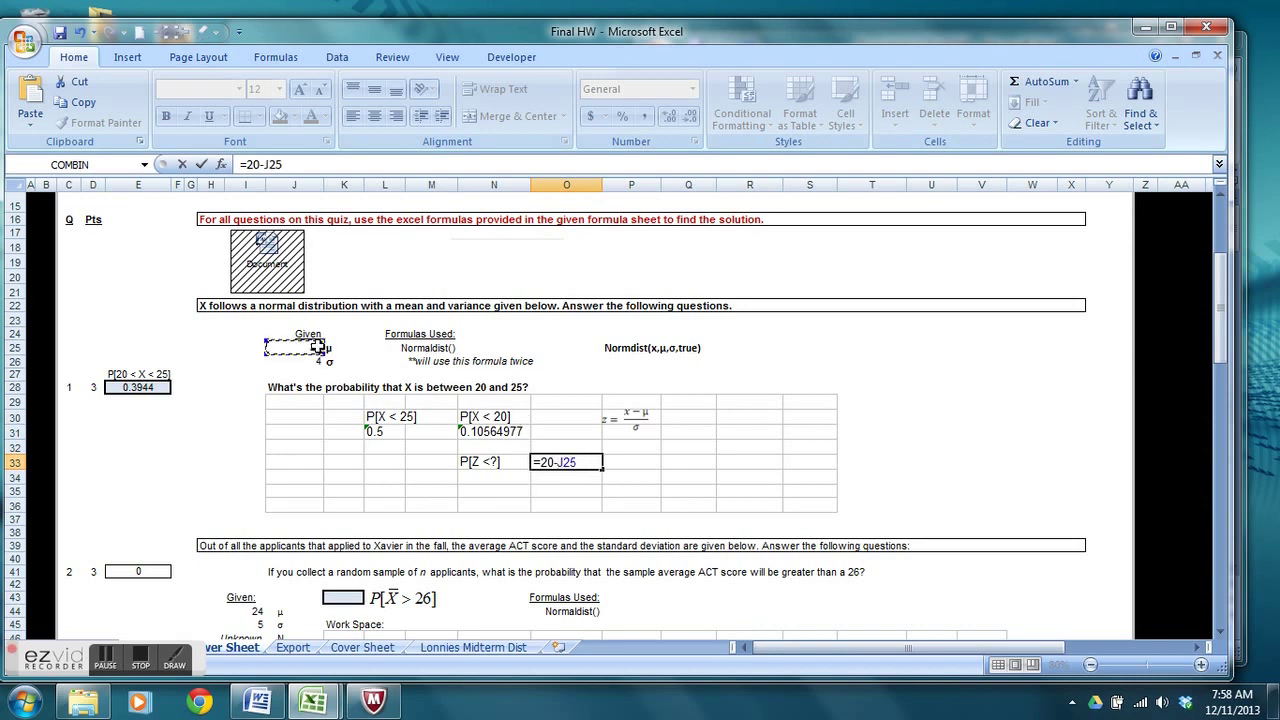
key(F4)
text())
click(249, 165)
text(()
click(331, 164)
text(/)
click(318, 361)
key(F4)
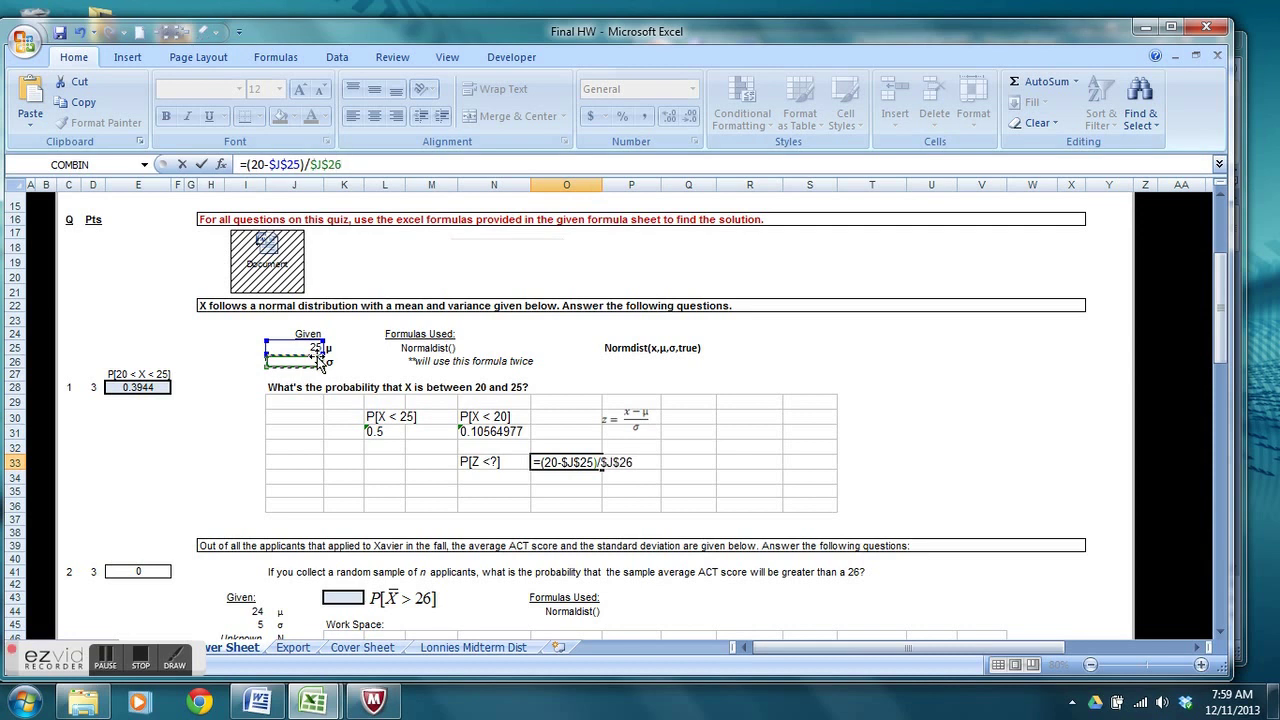
key(Return)
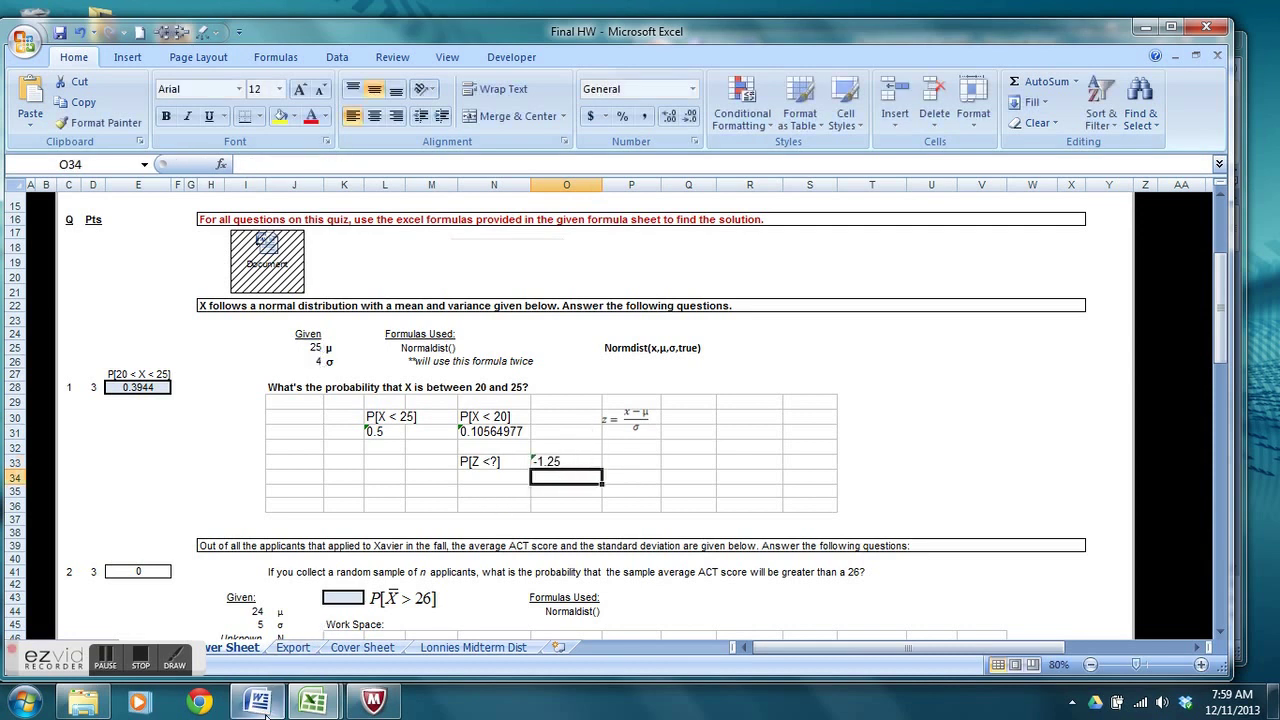
Step: Open the Standard Normal Distribution Table PDF from the ADMIN folder and copy the .10565 entry at row -1.2, column .05
click(88, 706)
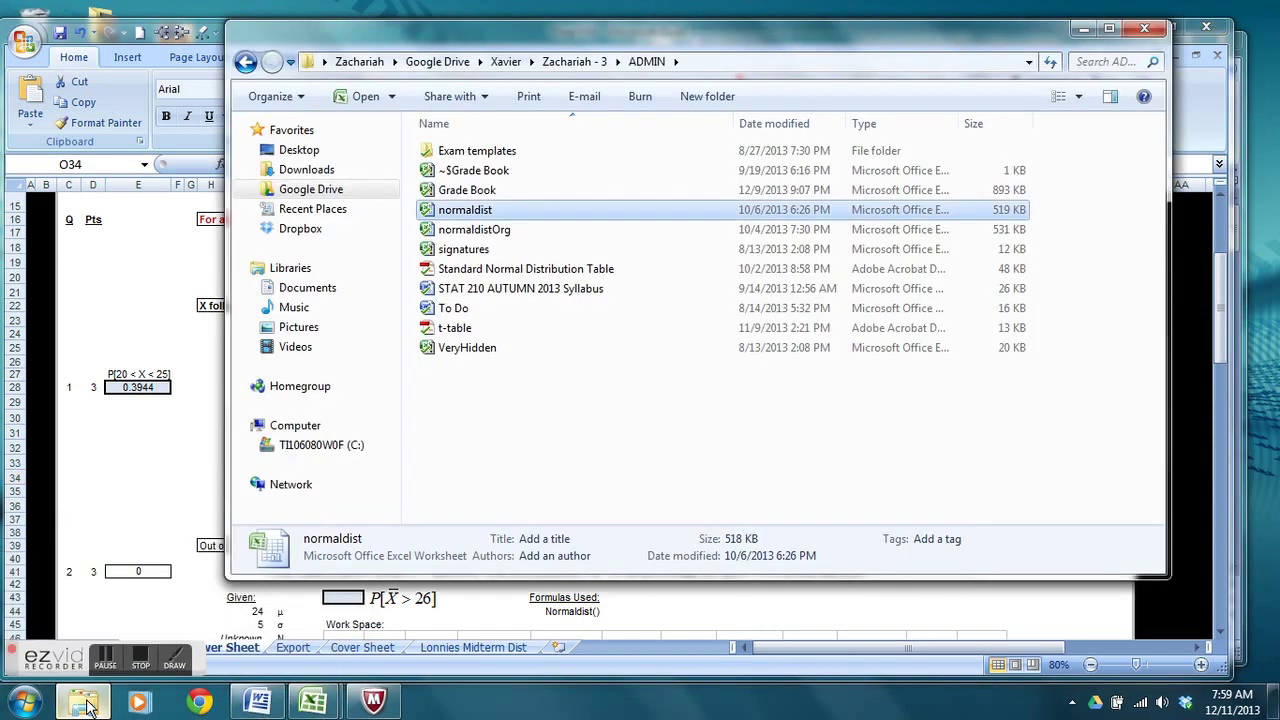
double_click(525, 270)
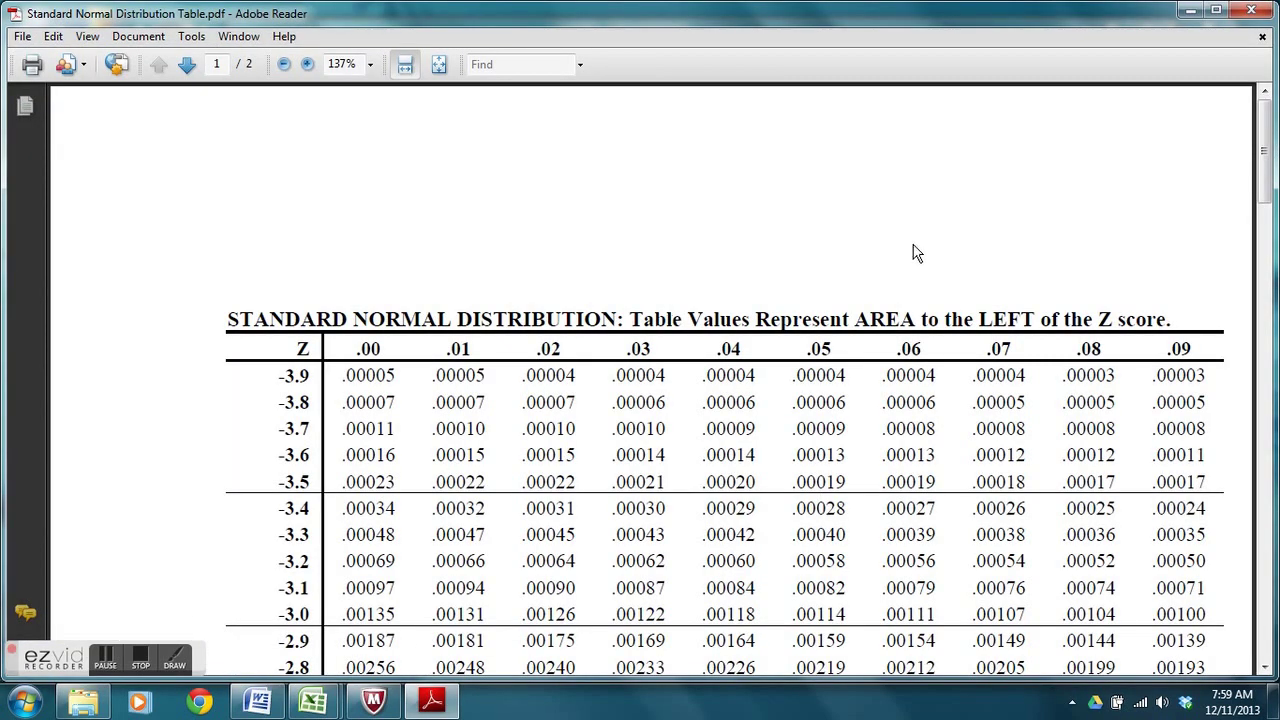
click(284, 64)
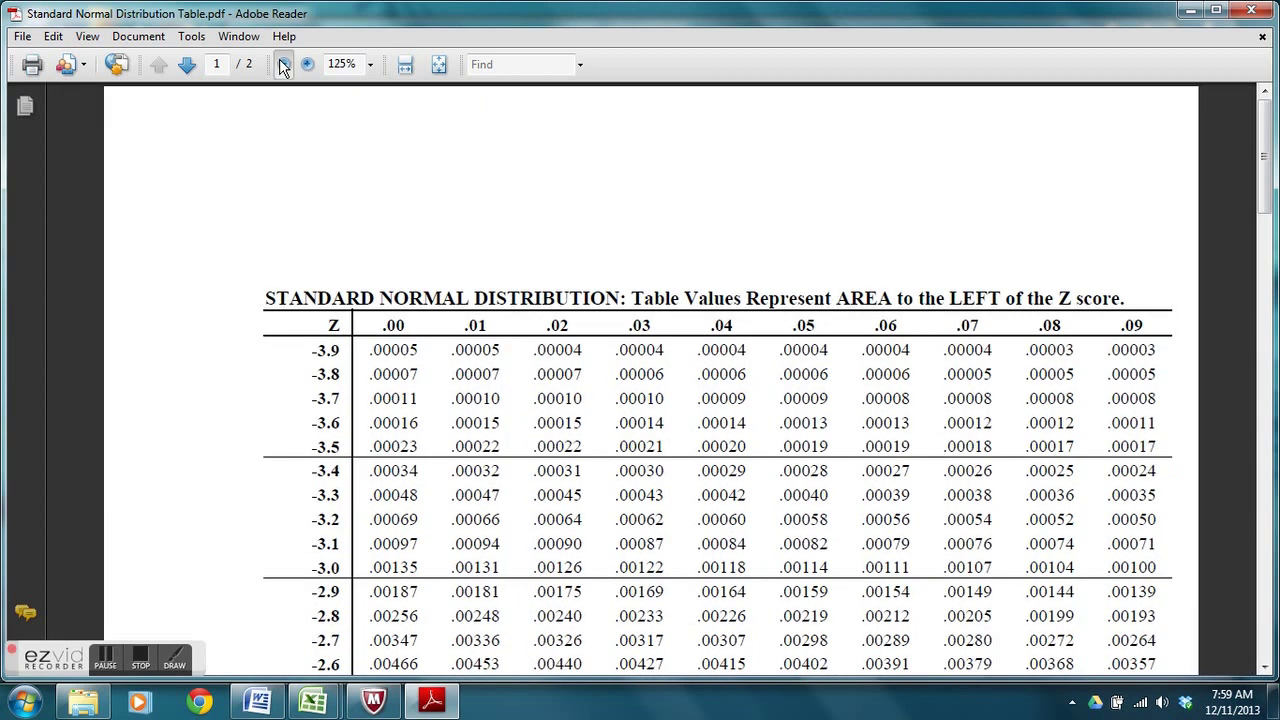
click(284, 64)
drag(1265, 192, 1265, 226)
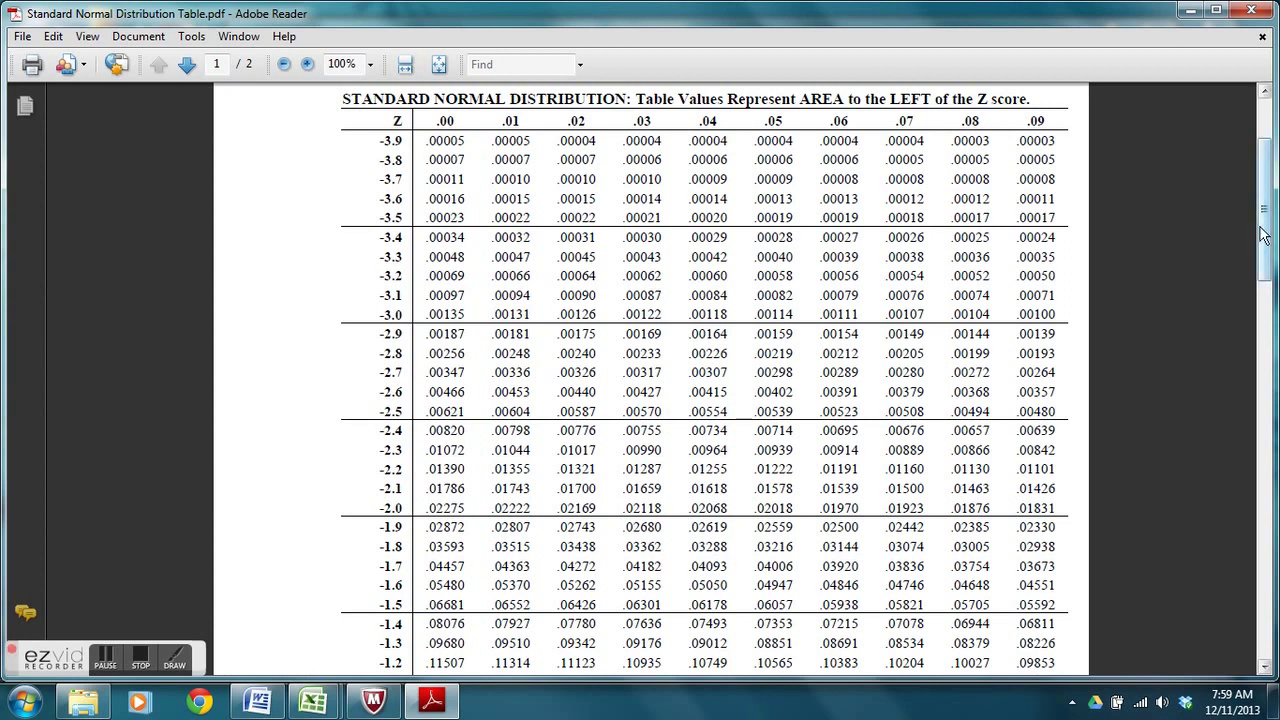
drag(684, 664, 797, 664)
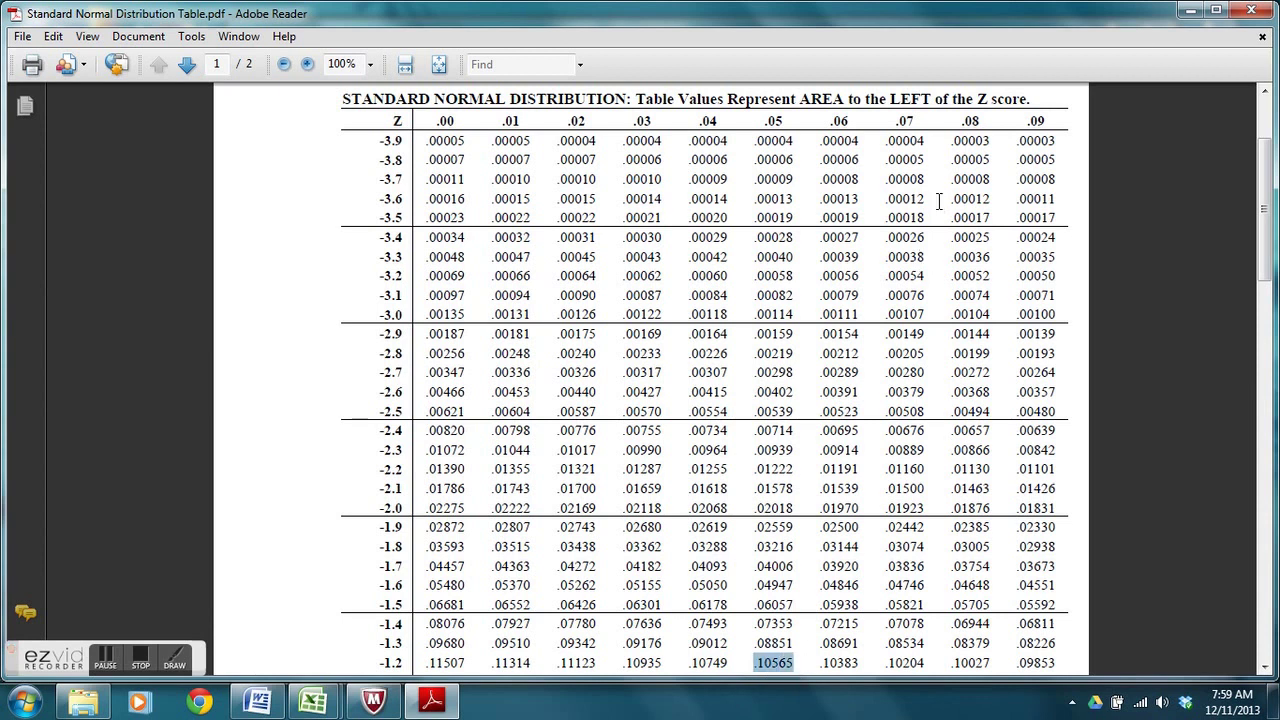
Step: Return to the Final HW workbook in Excel and paste the table value 0.10565 into cell N34
click(1193, 15)
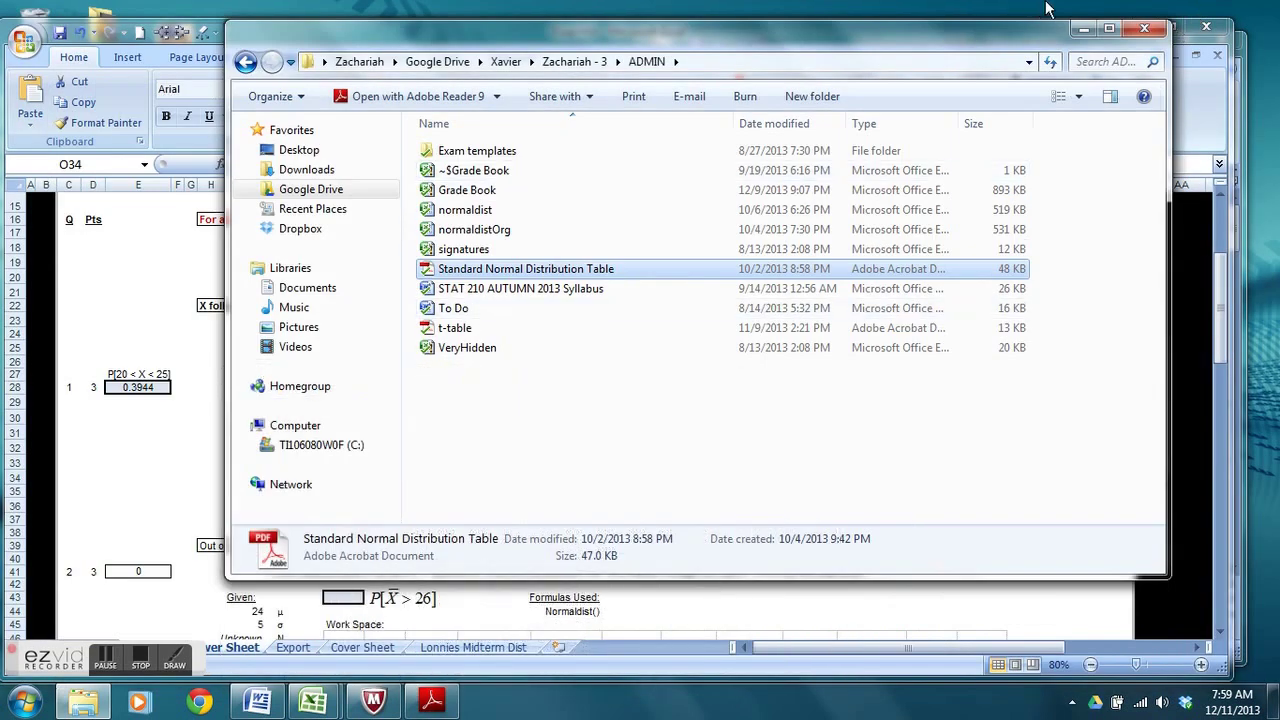
click(677, 617)
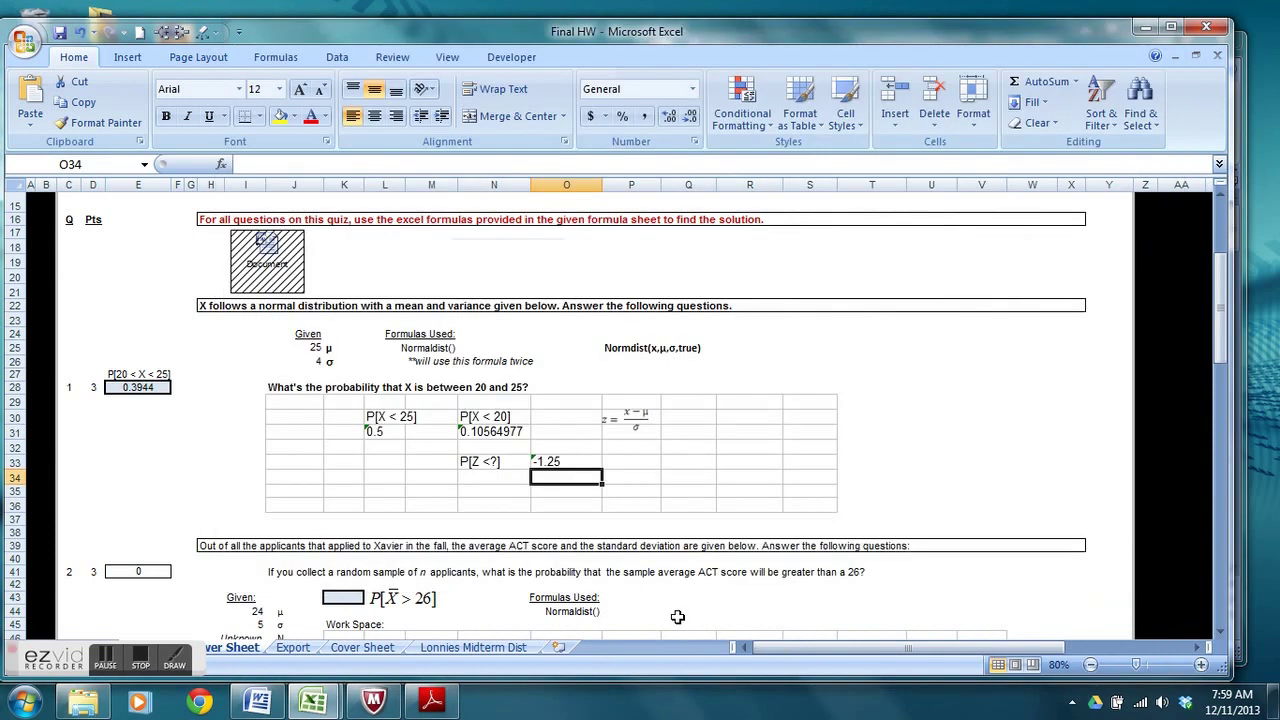
click(518, 480)
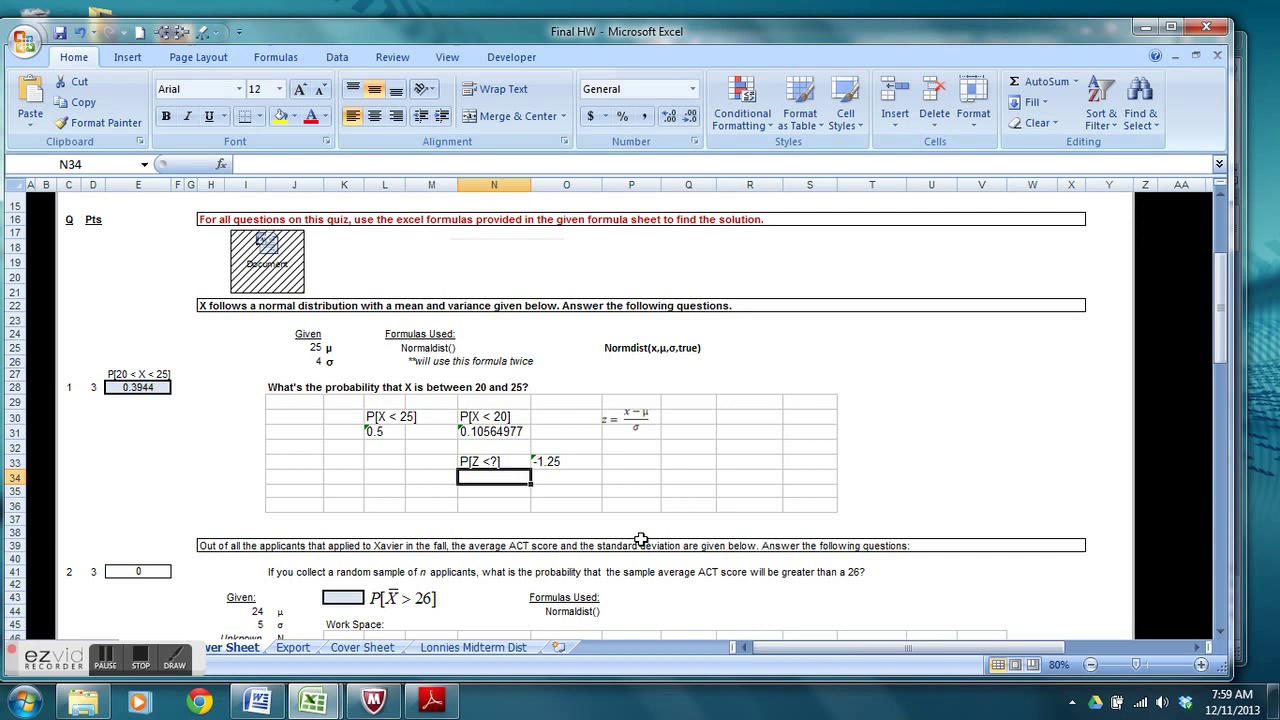
key(ctrl+v)
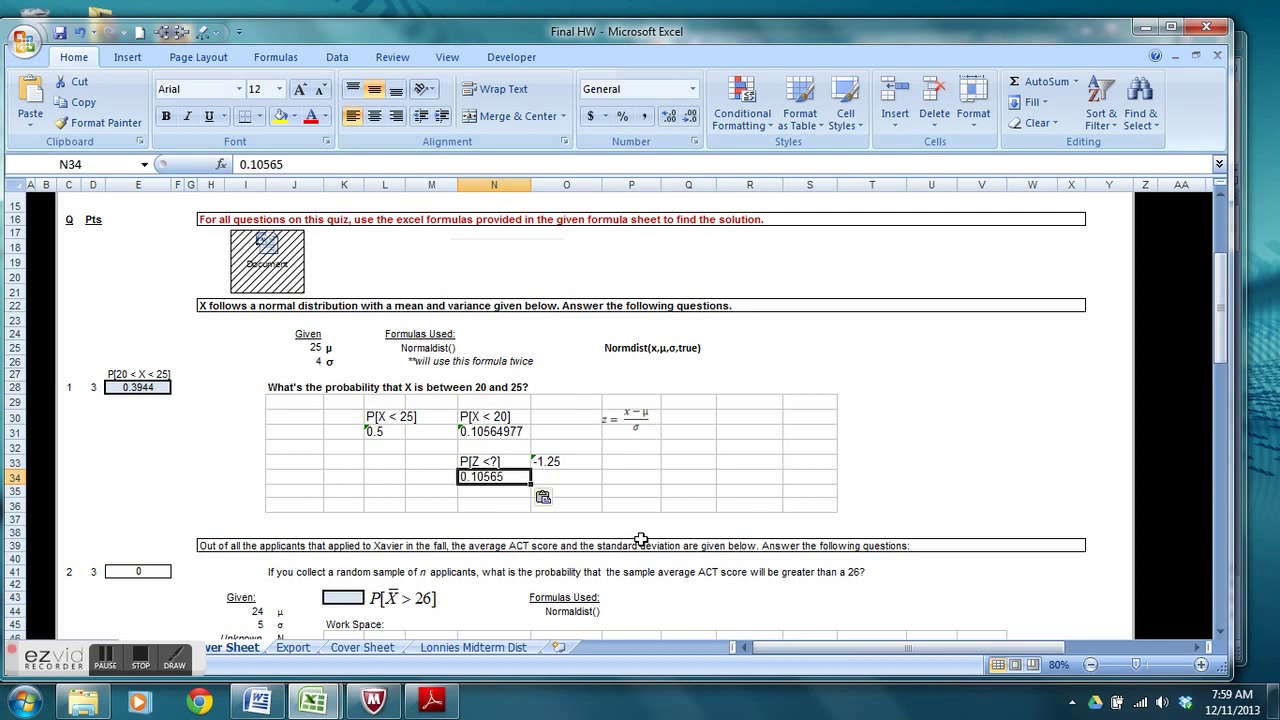
Step: Replace the question mark in the N33 label with the z-score so it reads P[Z < -1.25]
click(508, 460)
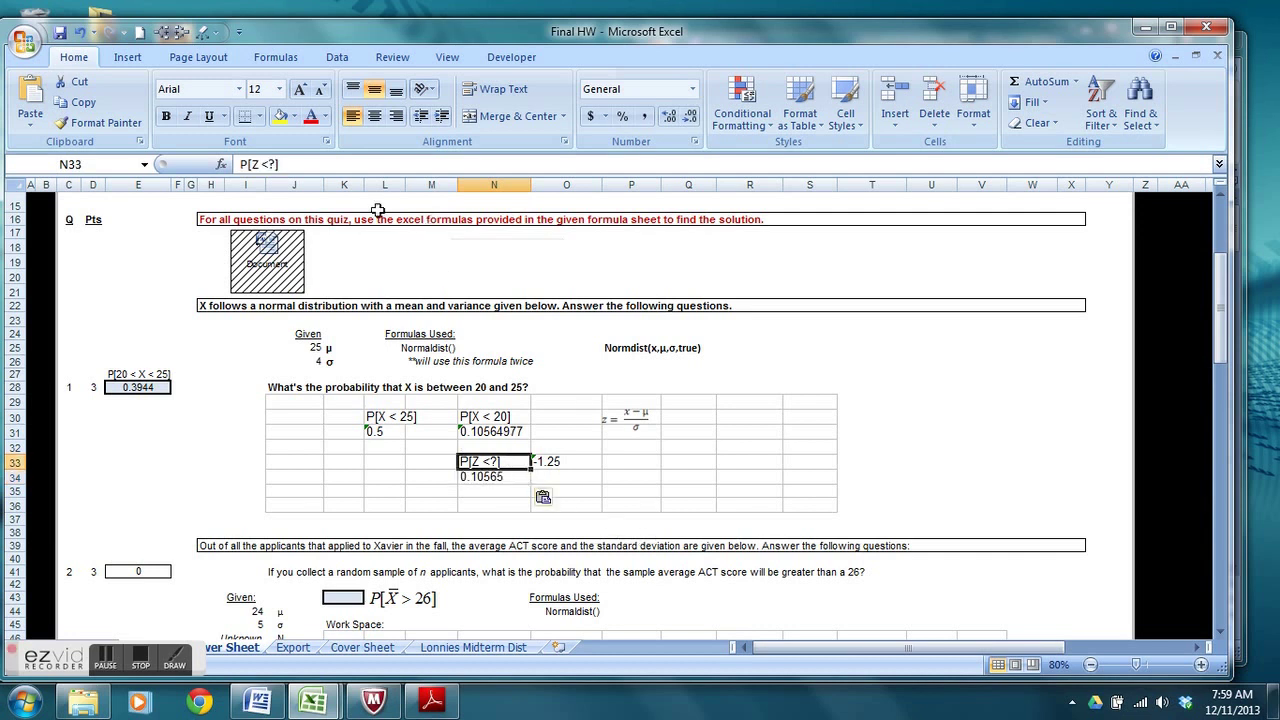
click(273, 164)
key(BackSpace)
text(1.25)
key(Return)
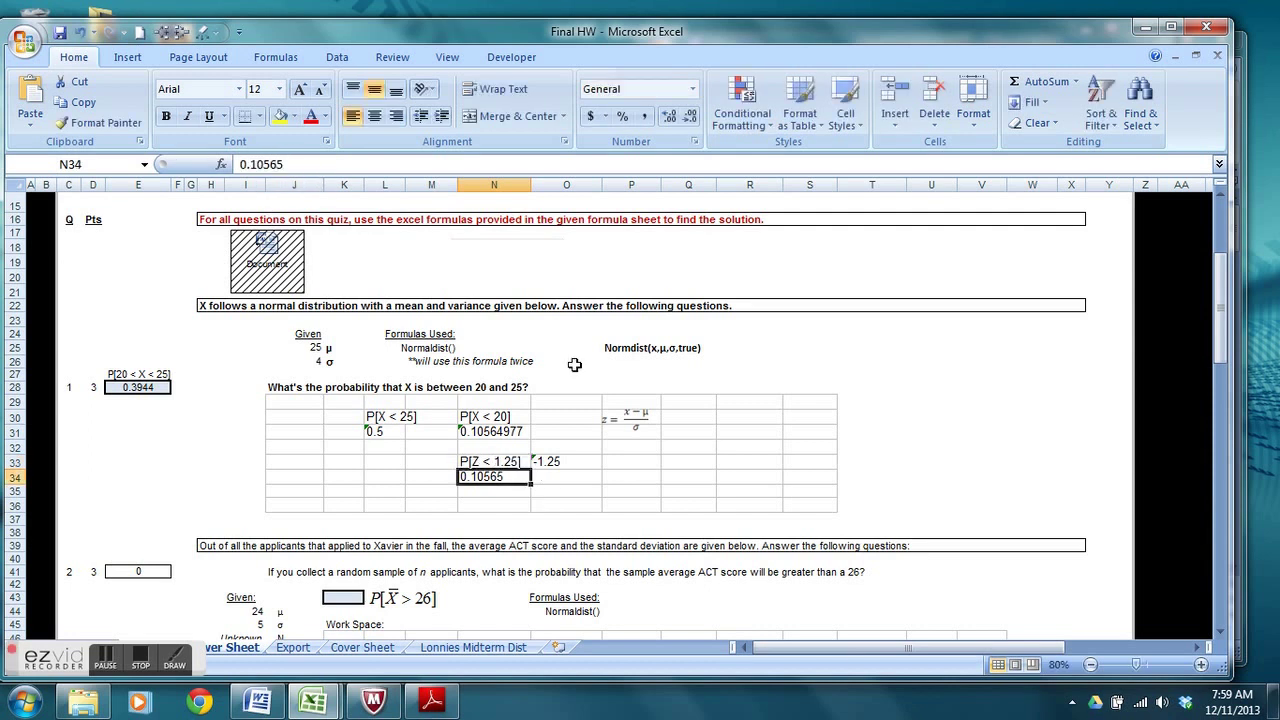
click(489, 461)
click(272, 164)
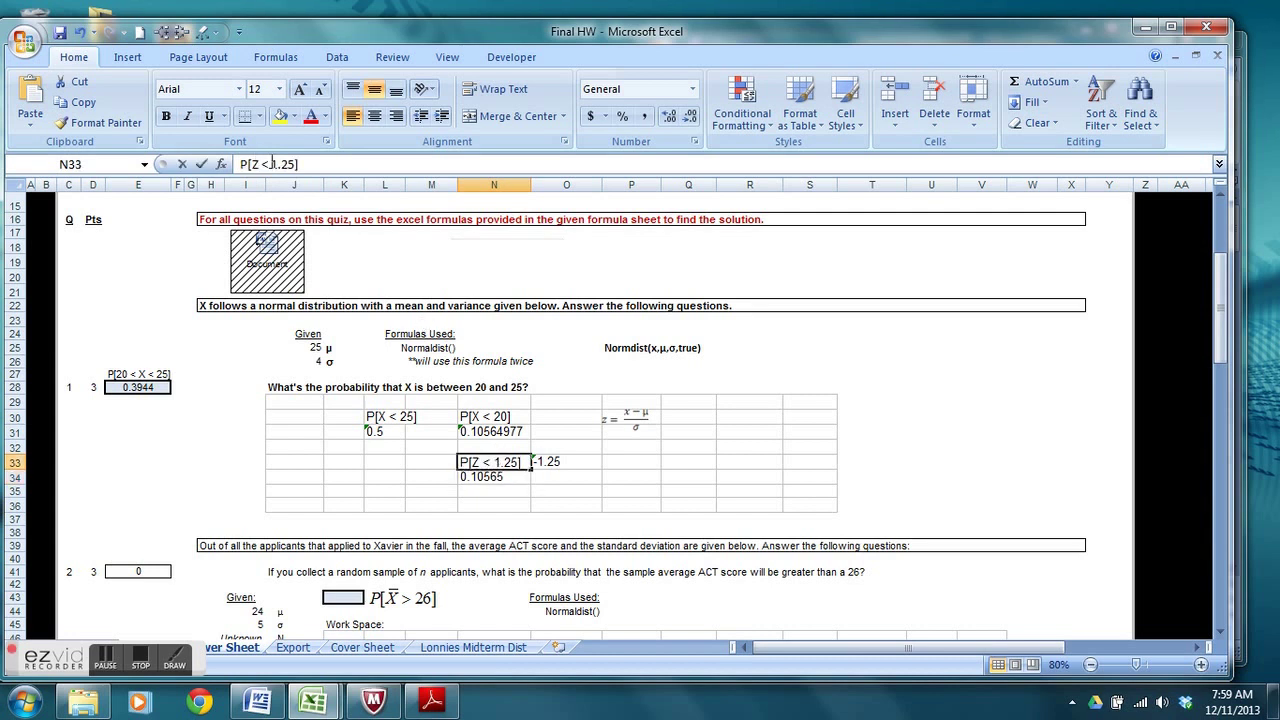
text(-)
key(Return)
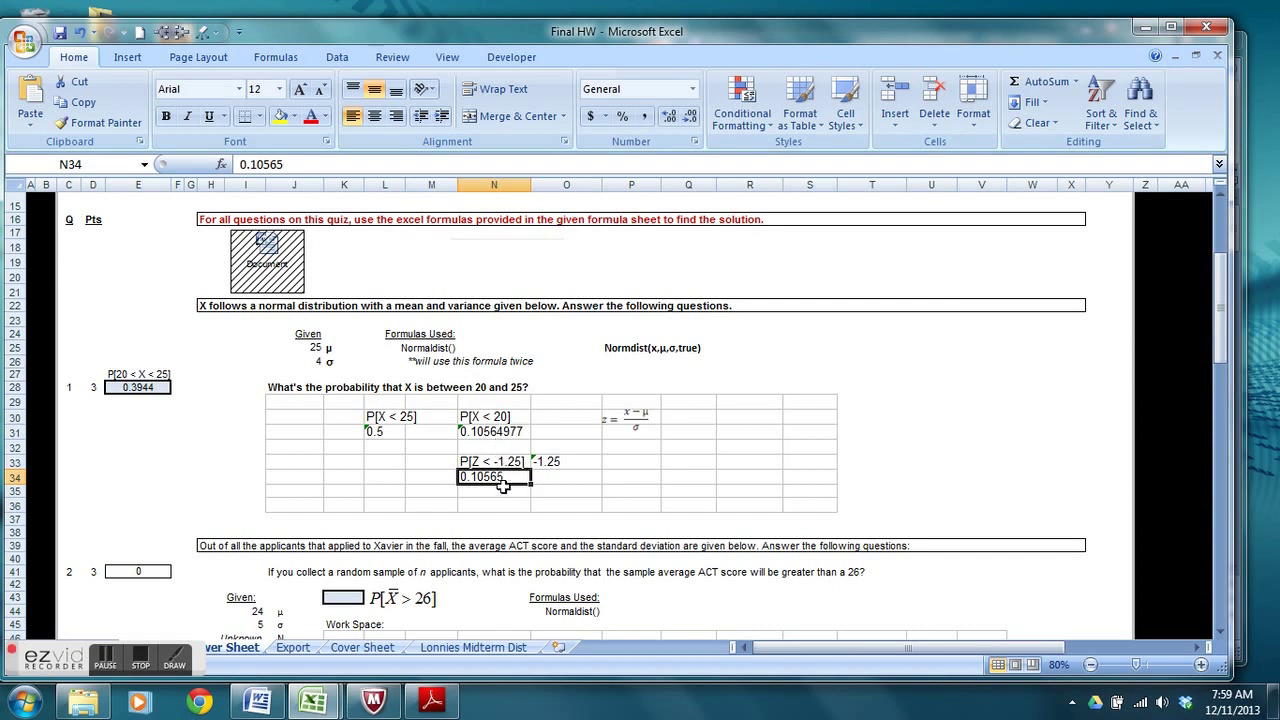
Step: Reduce the P[X < 20] result in cell N31 to five decimal places
click(494, 433)
click(688, 119)
click(688, 119)
click(689, 120)
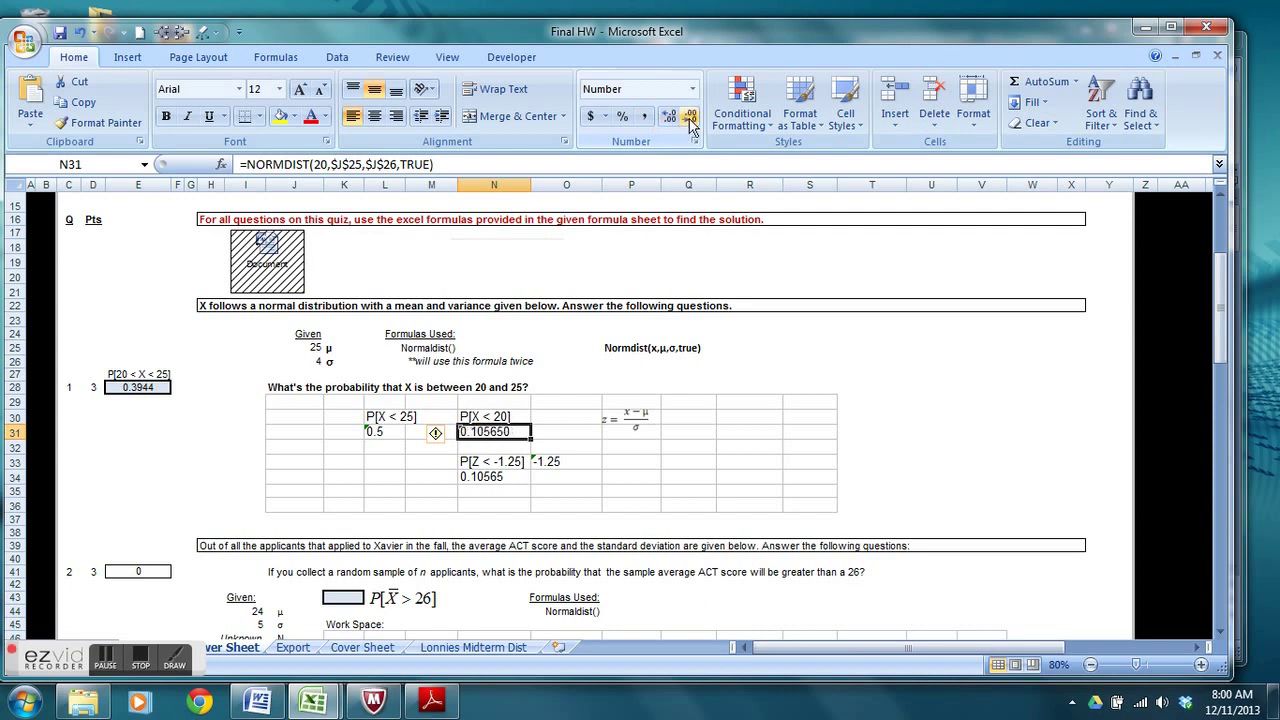
click(689, 120)
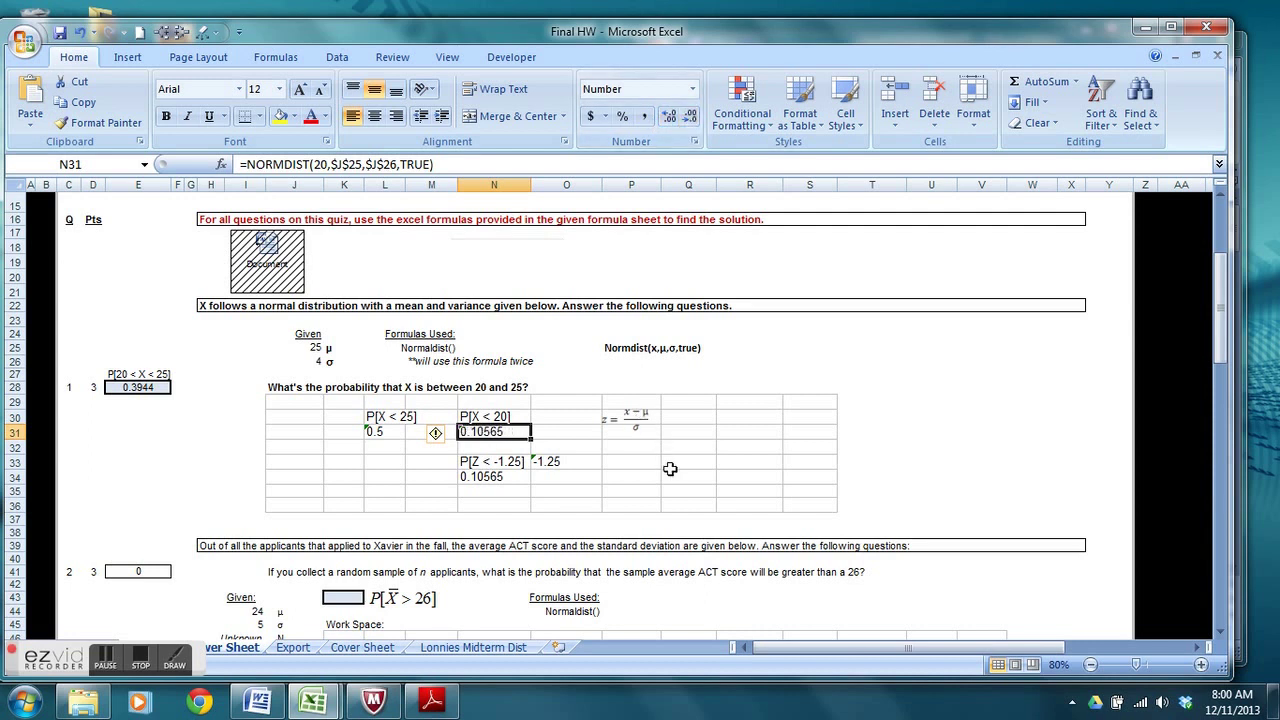
click(670, 469)
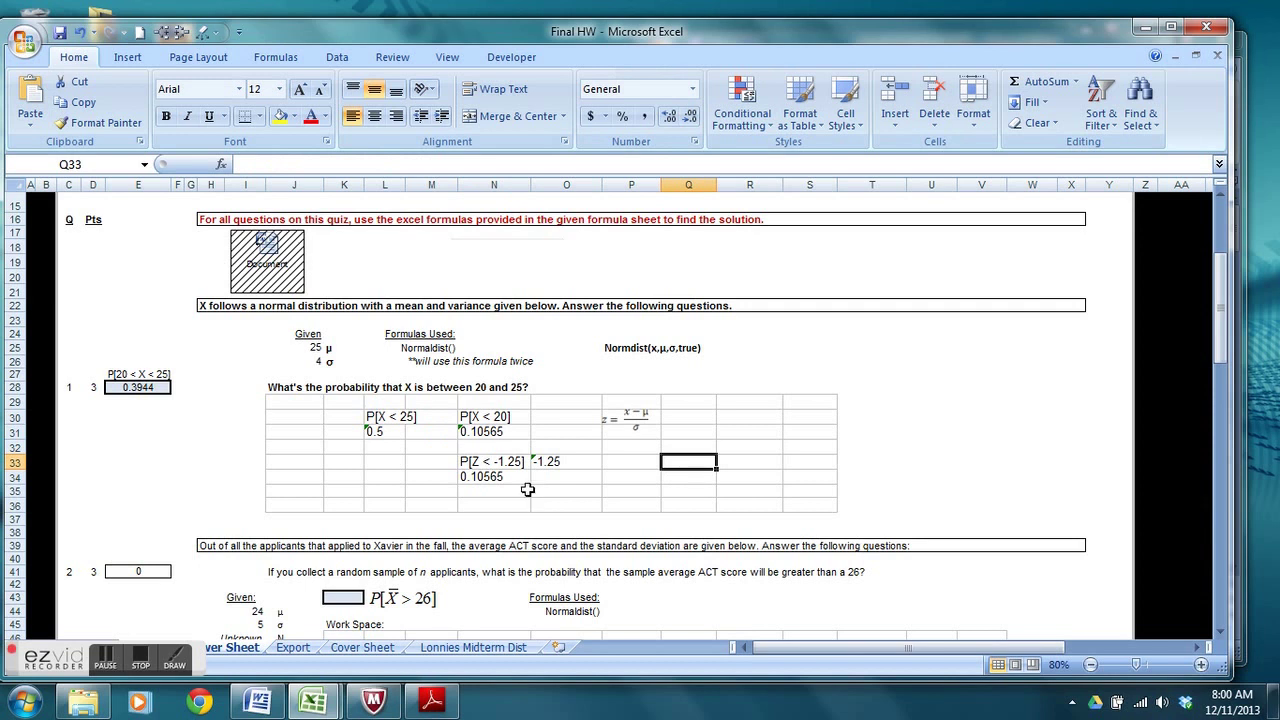
Step: Review the z = -1.25 entry in the Standard Normal Distribution Table PDF and return to the Excel workbook
click(497, 463)
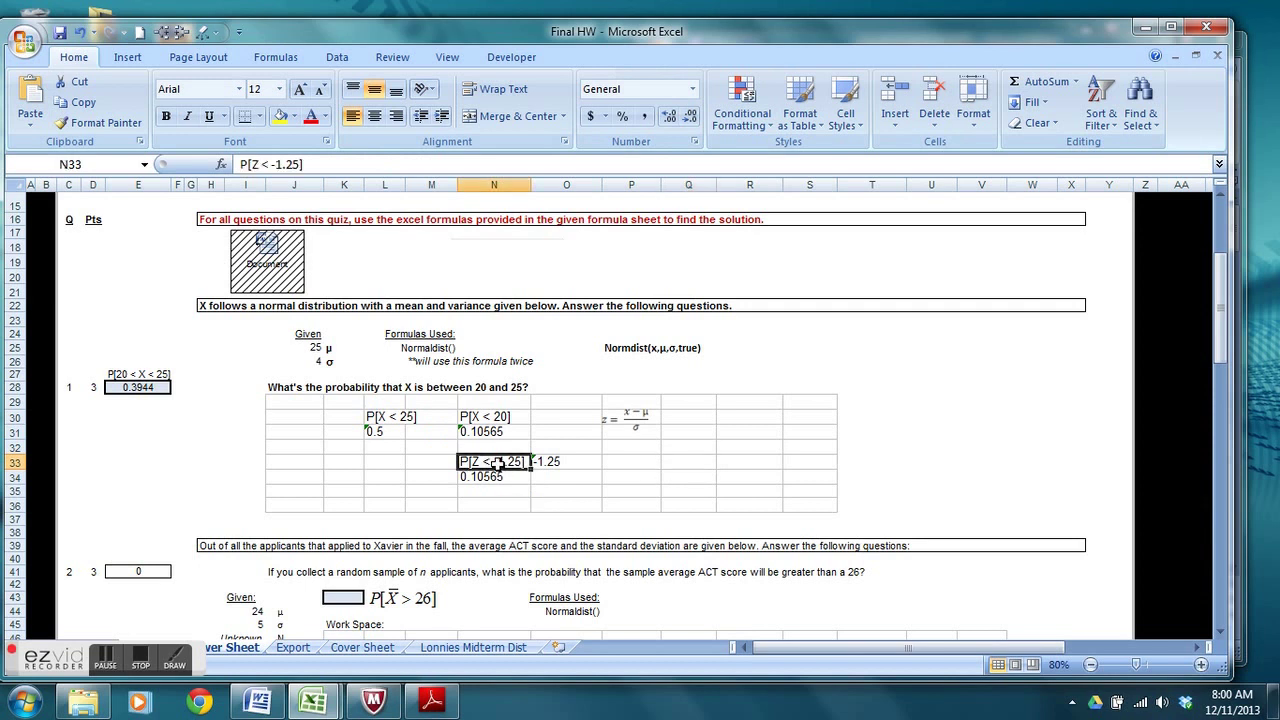
mouse_move(450, 688)
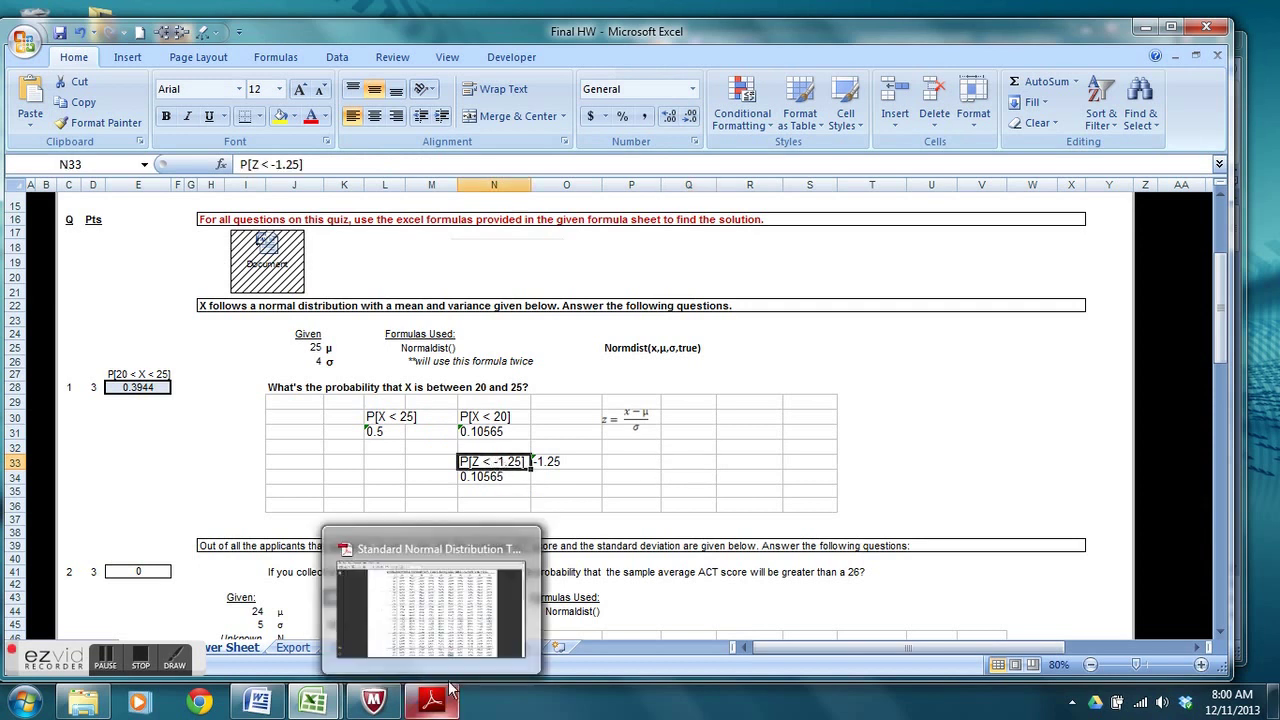
click(460, 604)
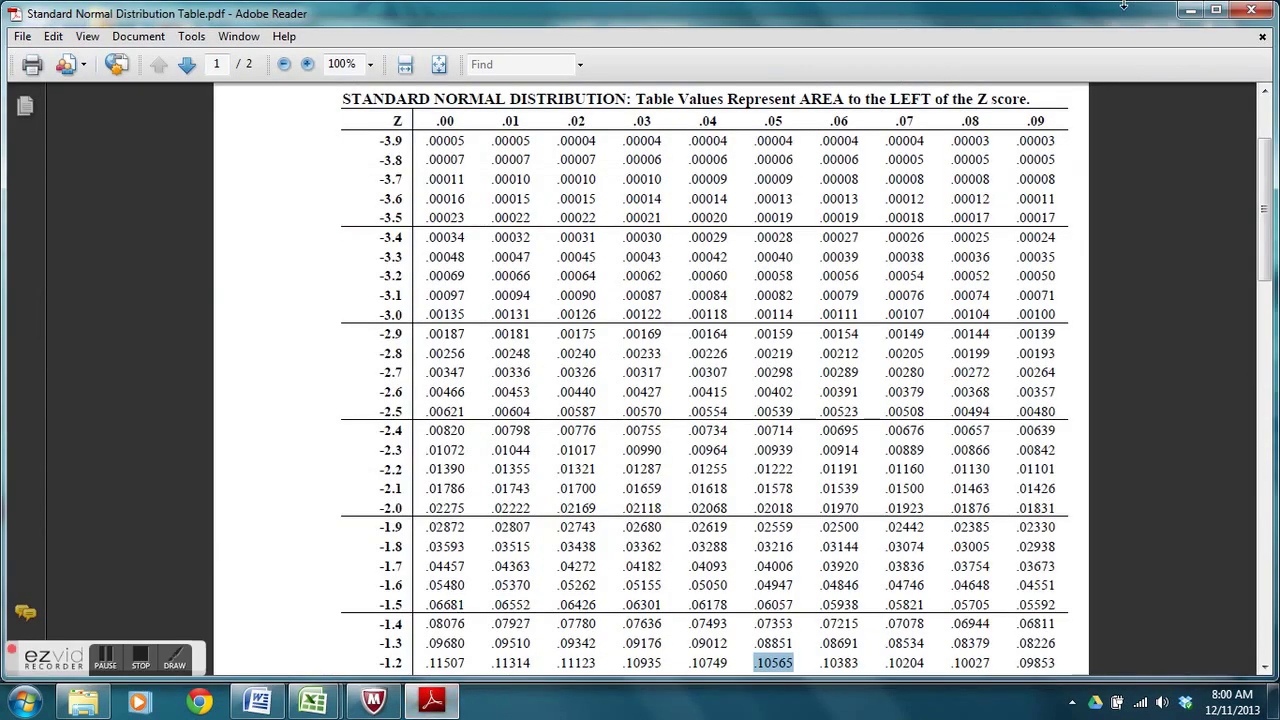
click(1190, 10)
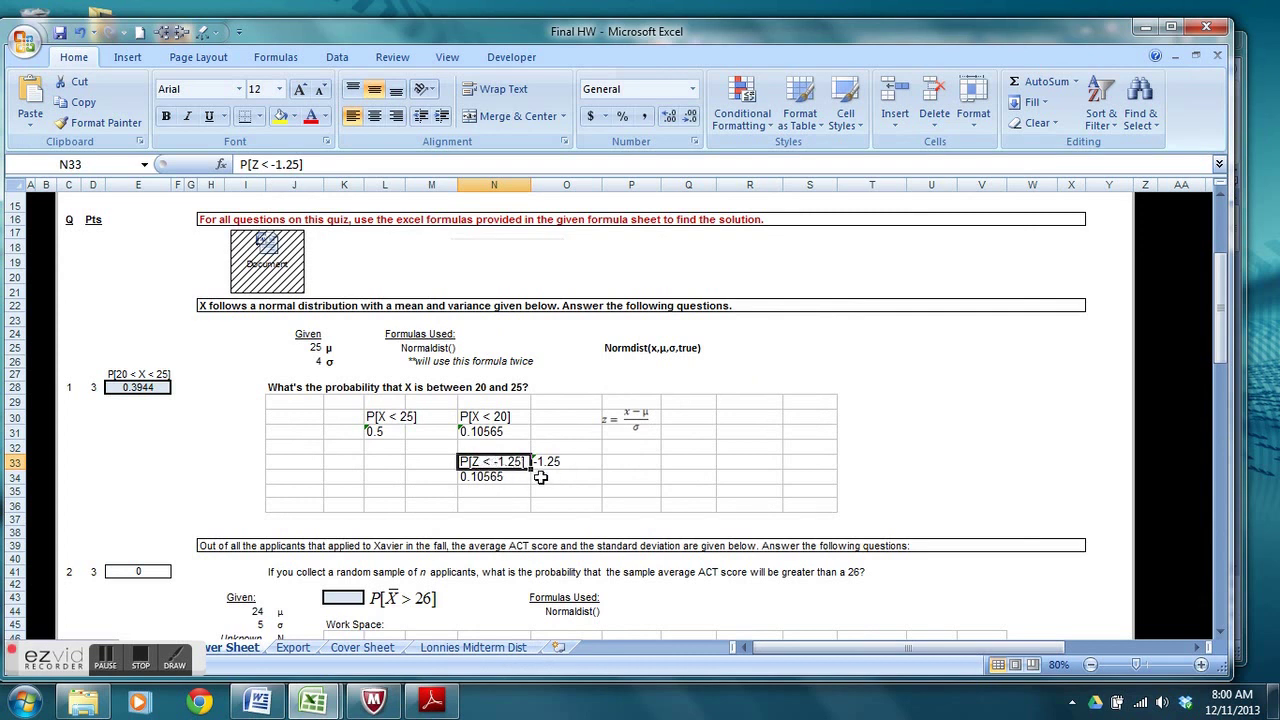
Step: Enter =NORMDIST(-1.25,0,1,TRUE) in cell N35 below the table value for P[Z < -1.25]
click(518, 492)
text(=)
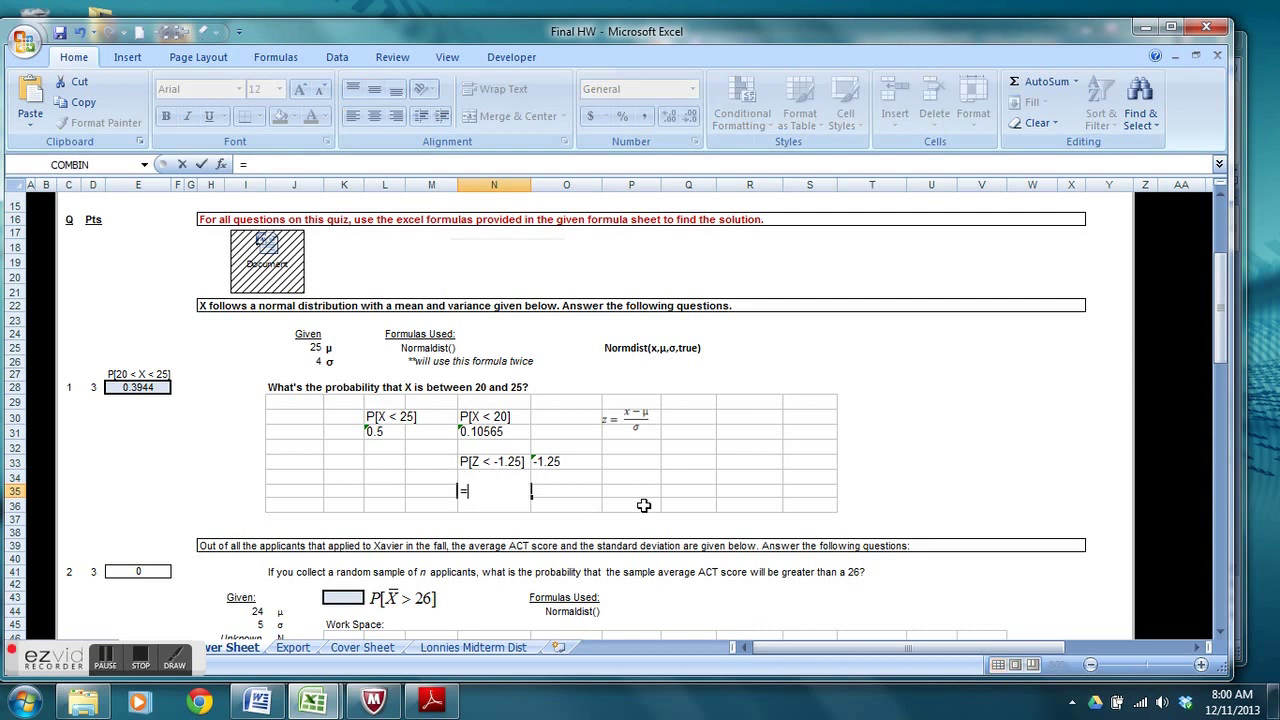
text(no)
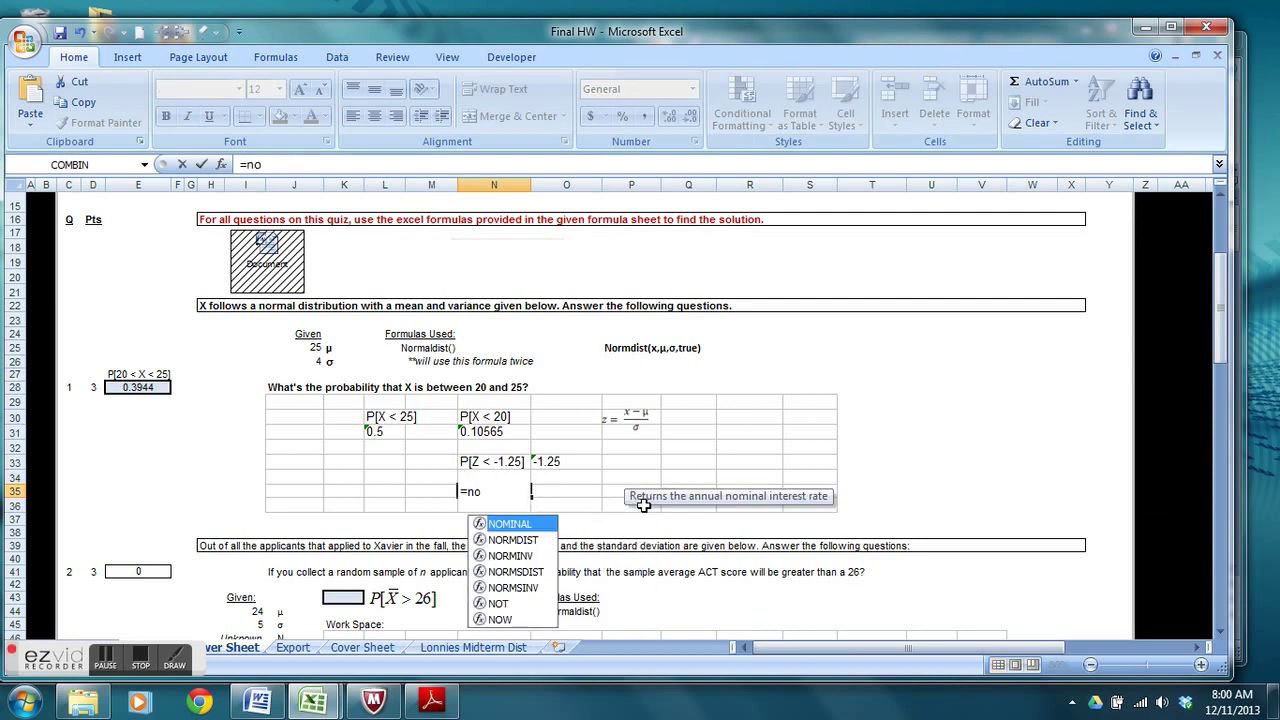
key(Down)
key(Tab)
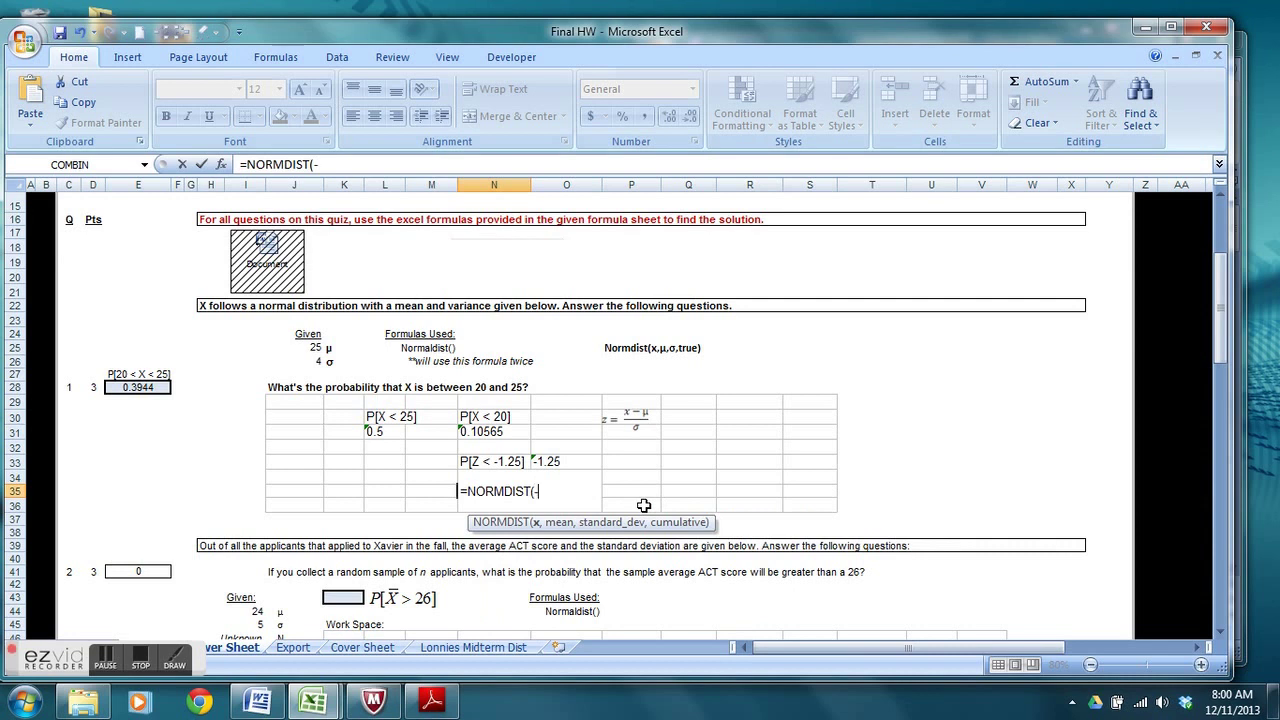
text(-1.25,)
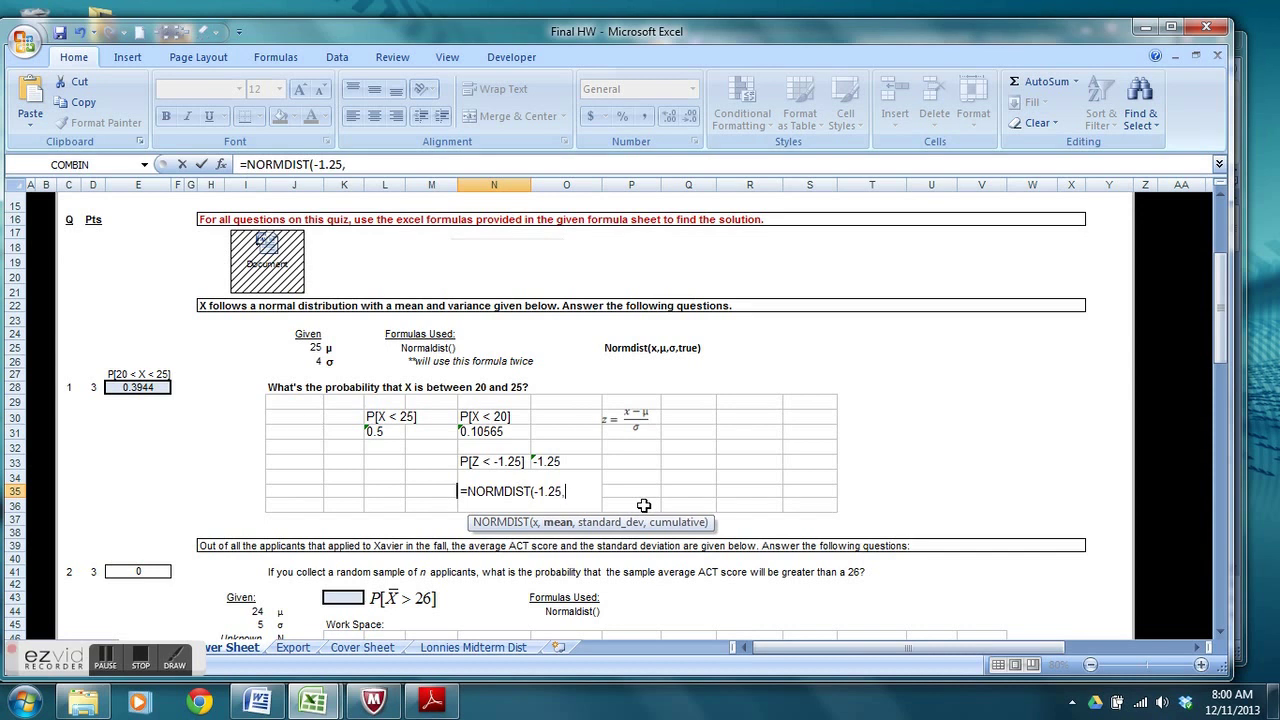
text(0,)
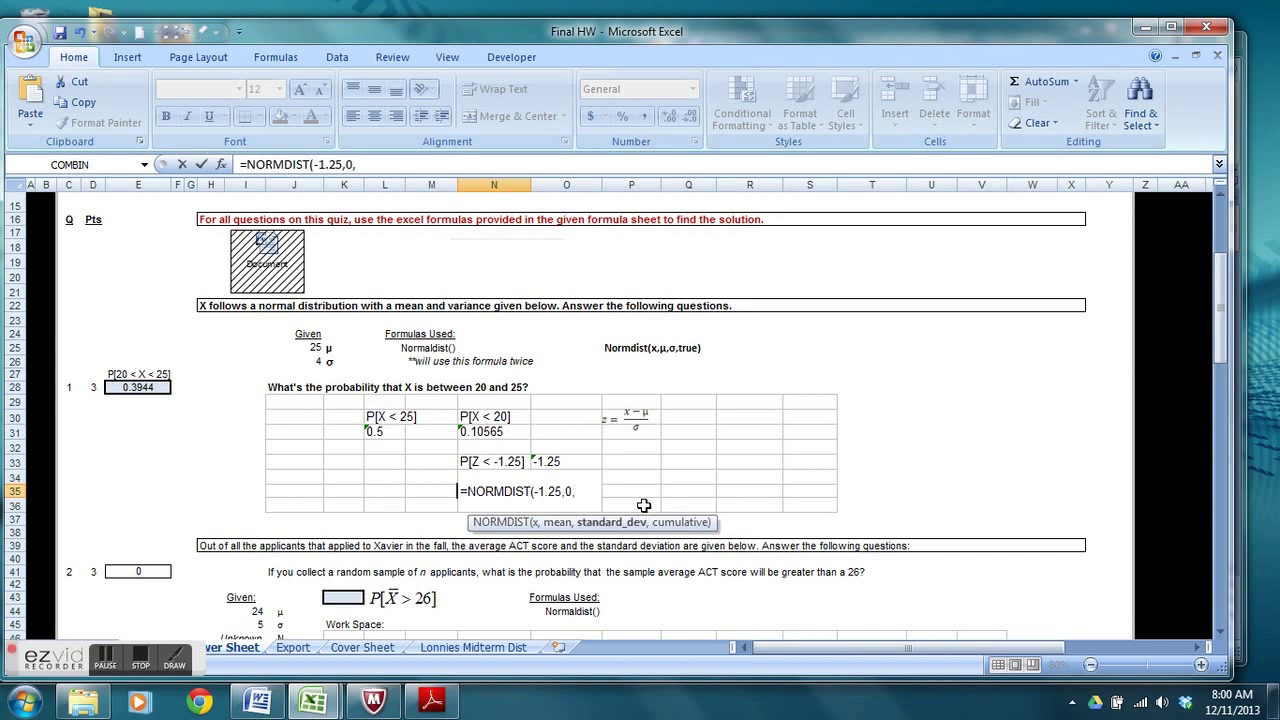
text(1,)
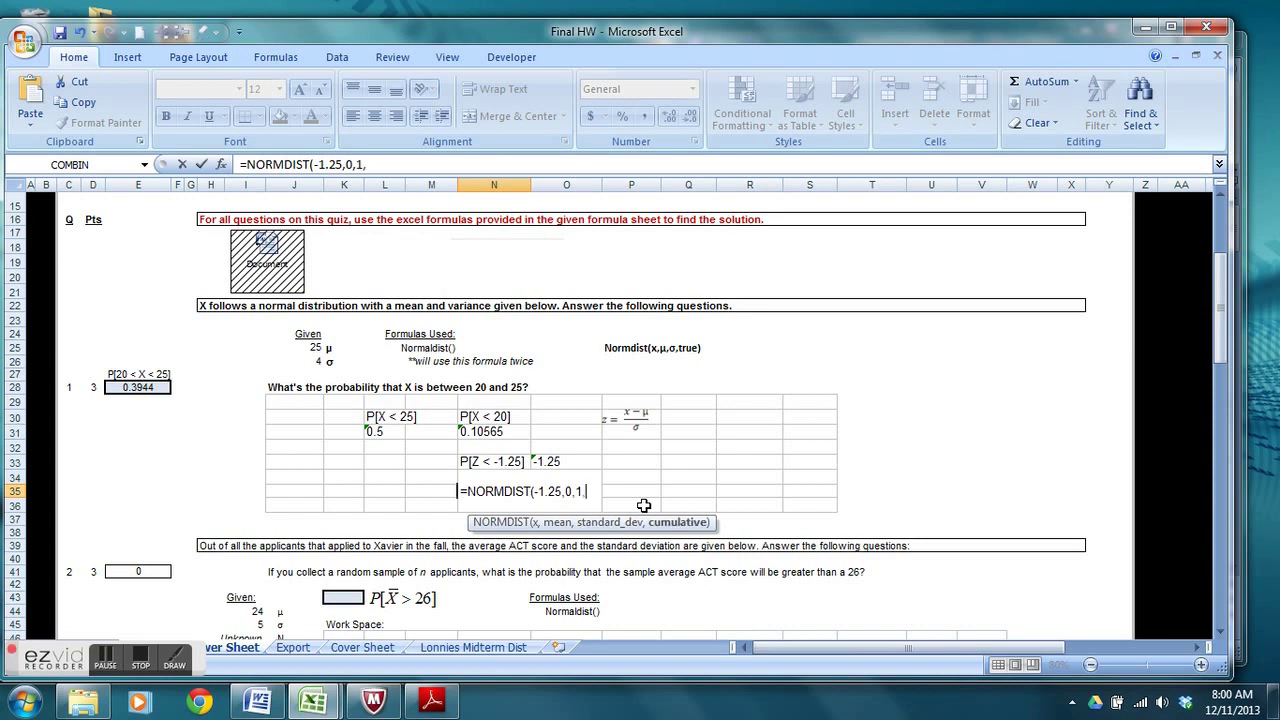
text(TRUE)
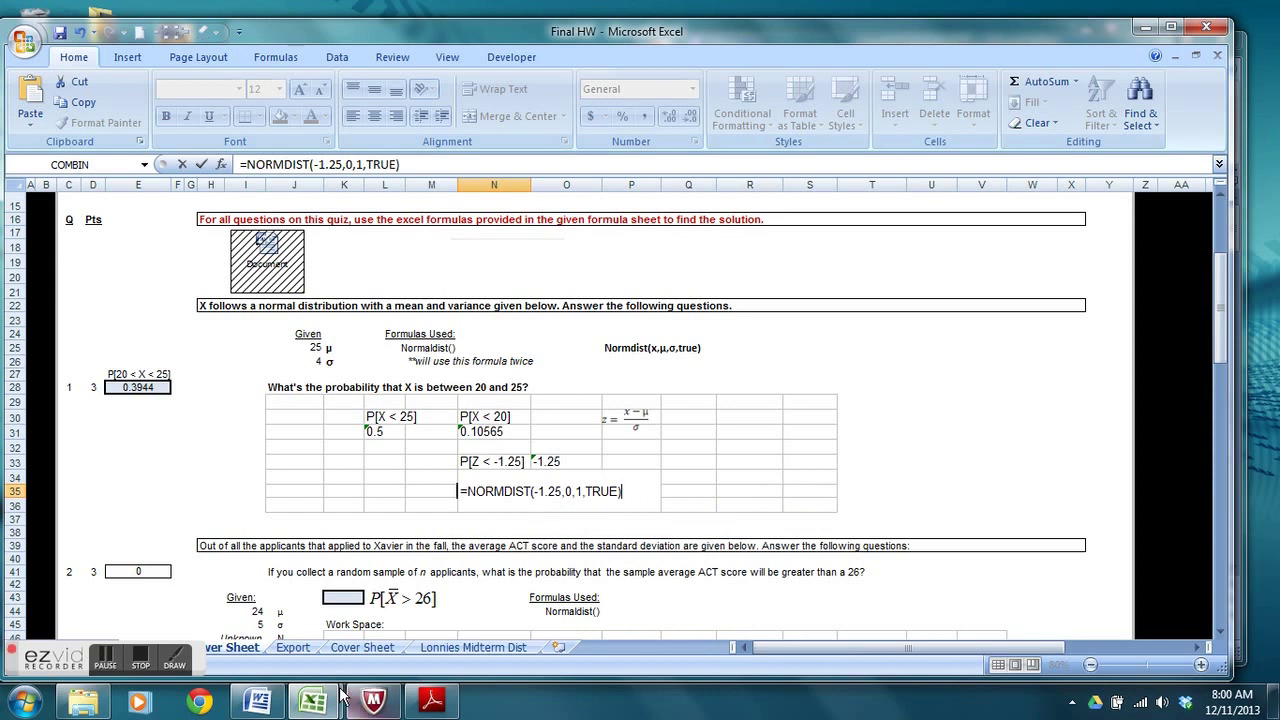
key(Return)
Step: Reduce the NORMDIST result in cell N35 to five decimal places
click(515, 490)
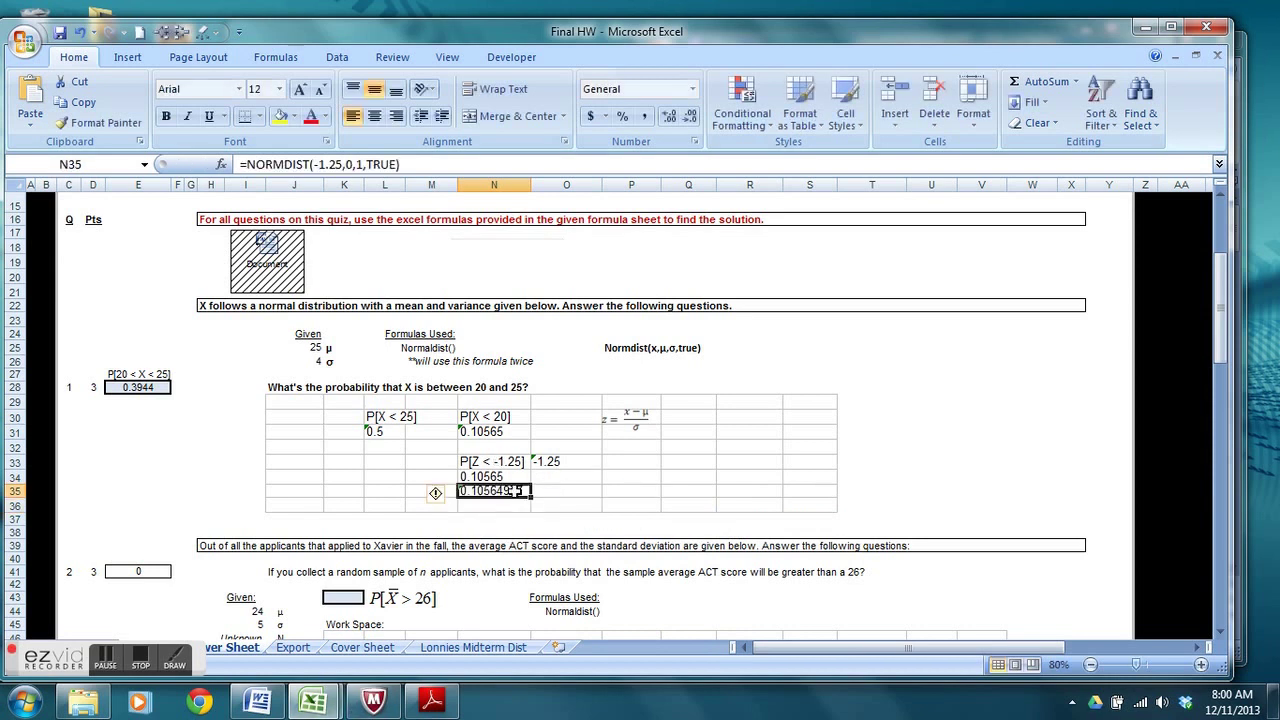
click(668, 116)
click(688, 116)
click(688, 116)
click(688, 116)
click(688, 116)
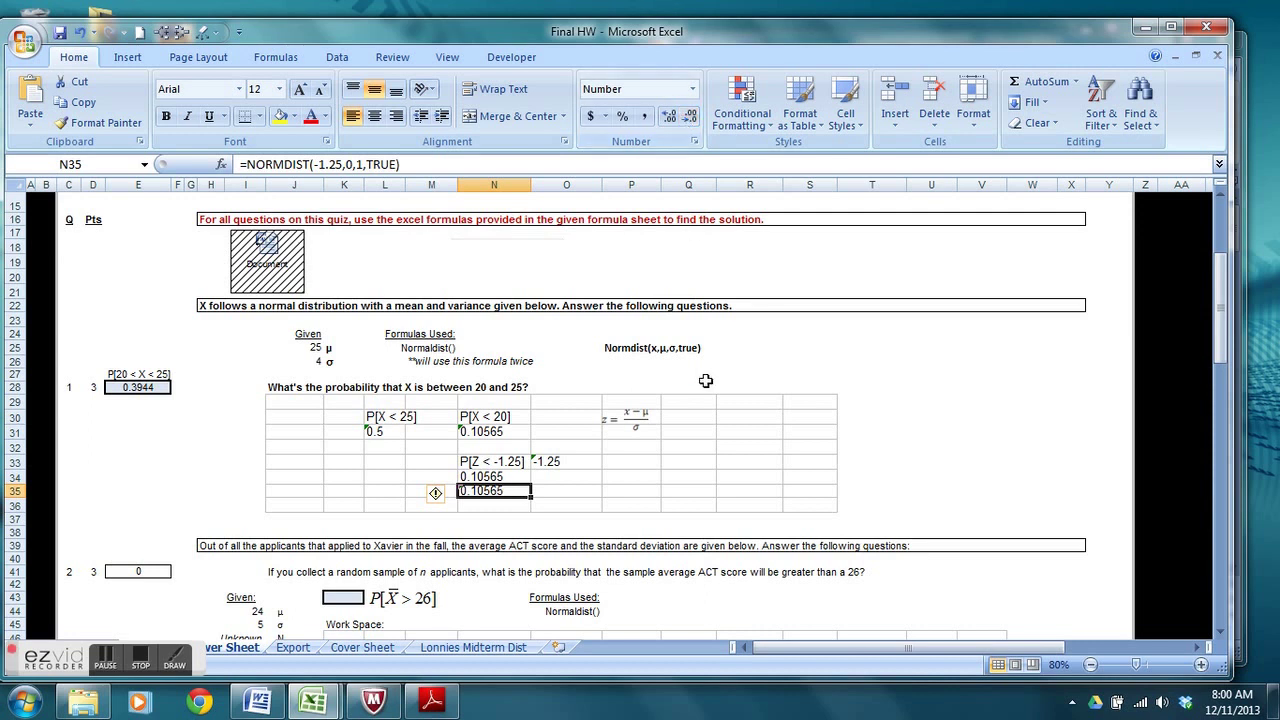
Step: Label the two P[Z < -1.25] results "via table" in cell O34 and "via function" in cell O35
click(566, 479)
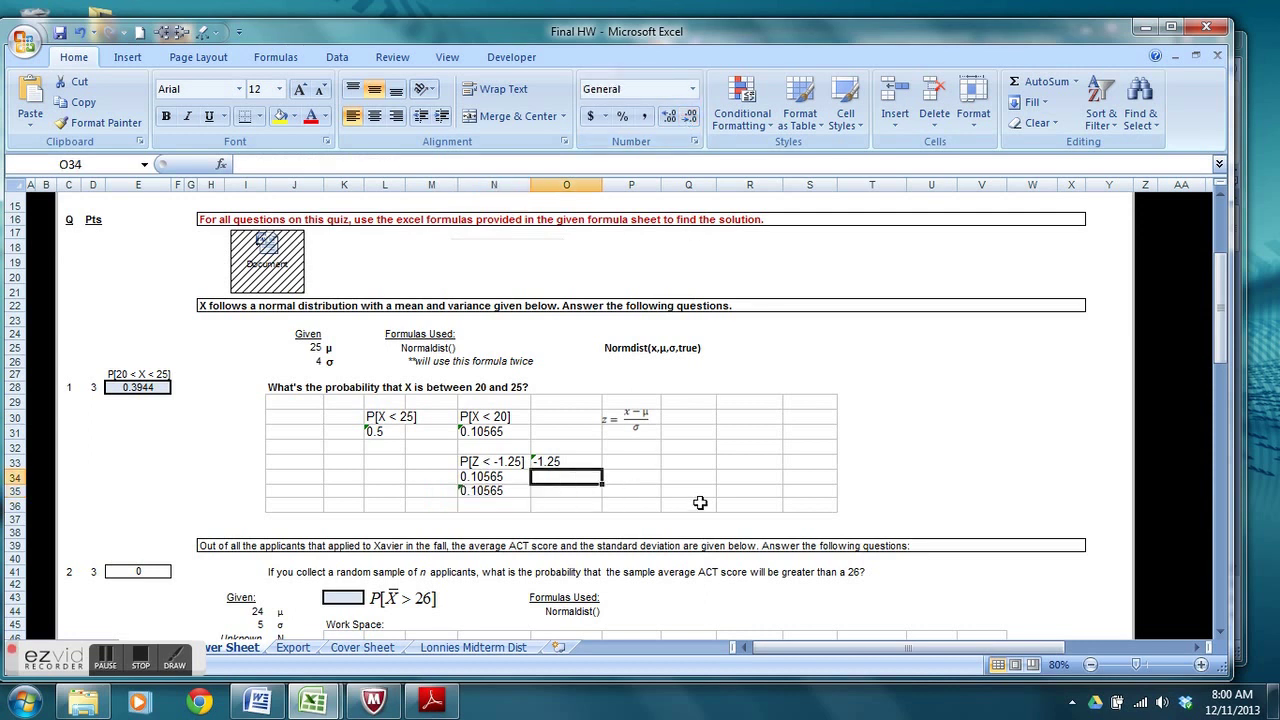
text(via table)
key(Return)
text(via equal)
key(BackSpace)
key(BackSpace)
key(BackSpace)
key(BackSpace)
key(BackSpace)
text(funtion)
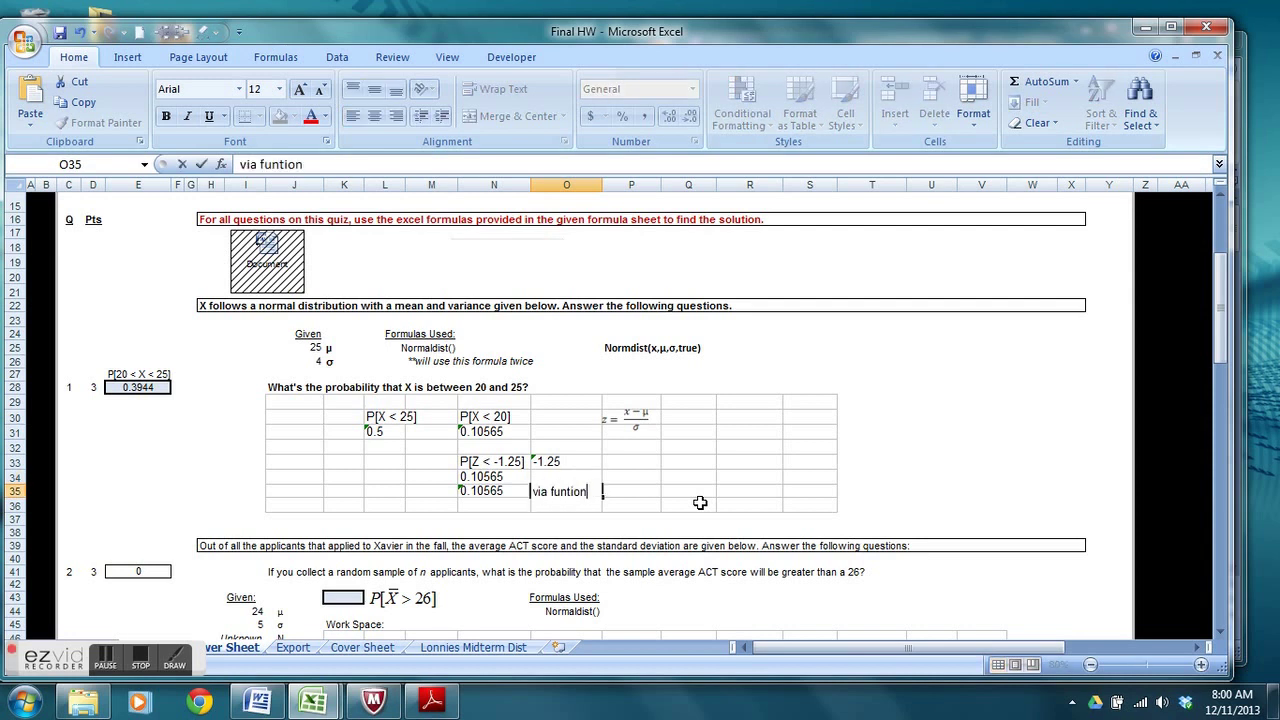
key(BackSpace)
key(BackSpace)
key(BackSpace)
key(BackSpace)
text(ction)
key(Return)
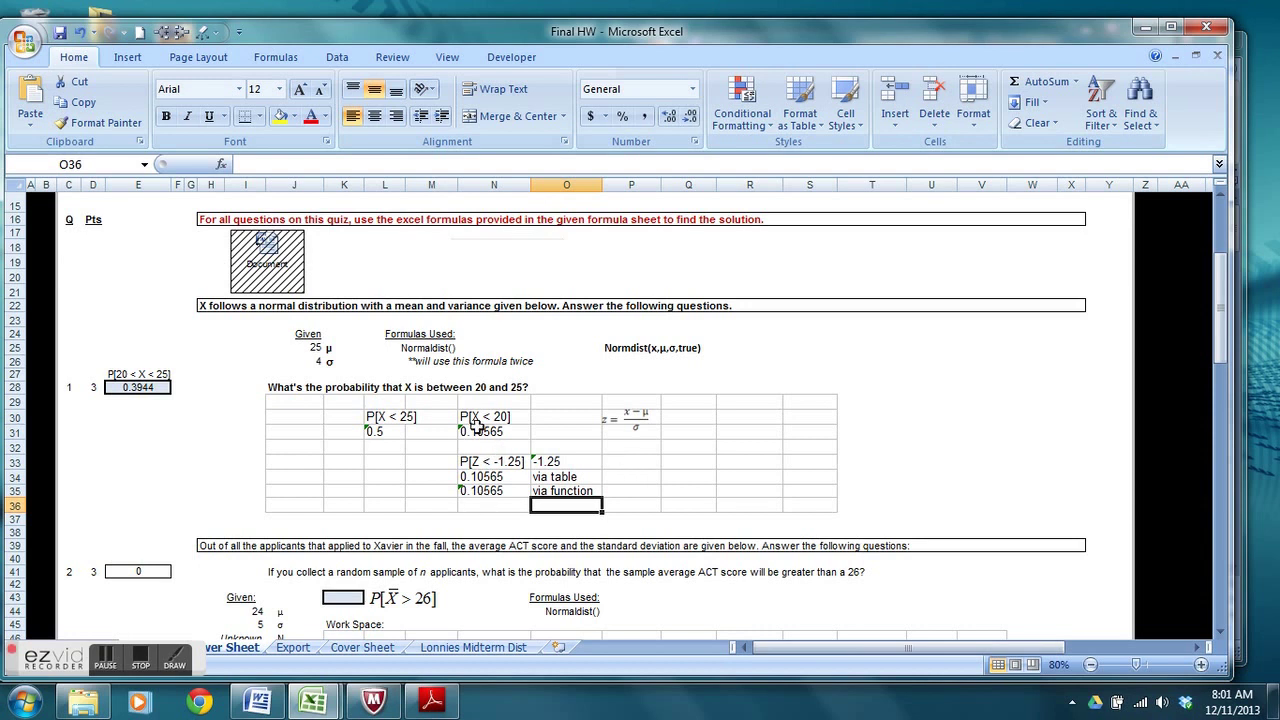
drag(470, 416, 527, 488)
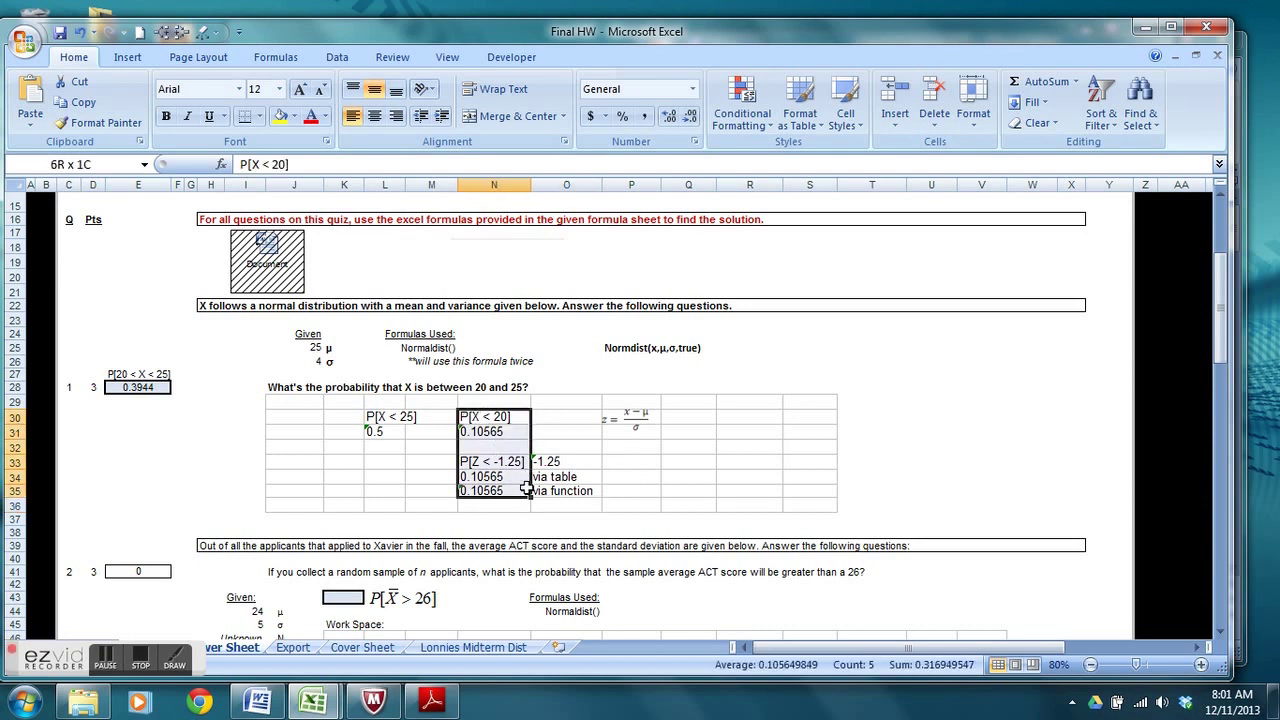
click(427, 474)
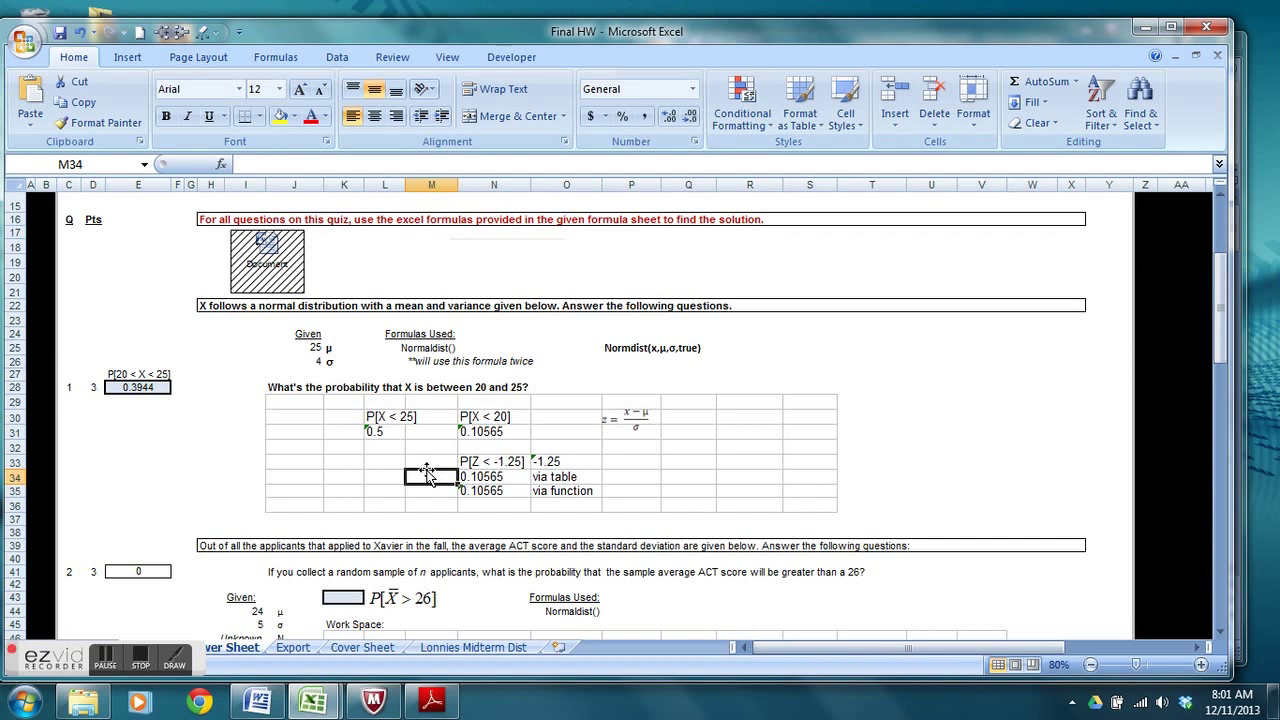
Step: Review question 2 on the sample average ACT score, including its given values and the Normaldist() formula listed
scroll(427, 474, down, 1)
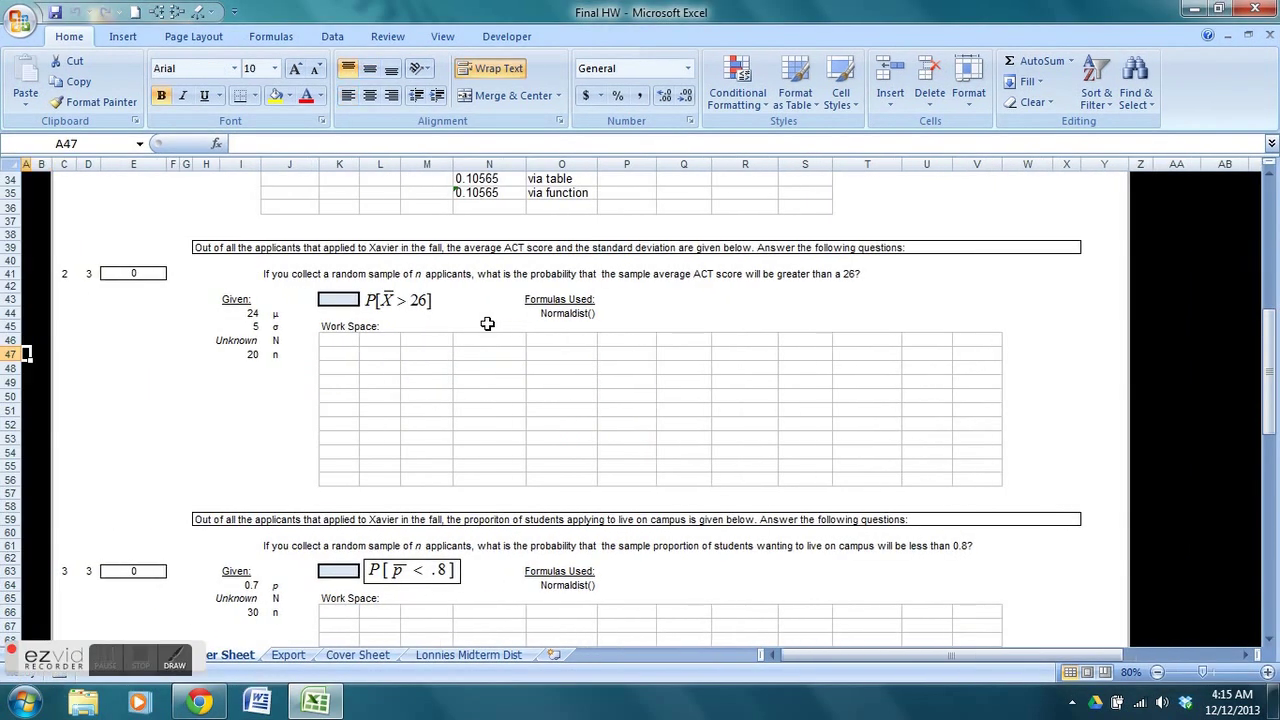
key(Right)
key(Right)
key(Right)
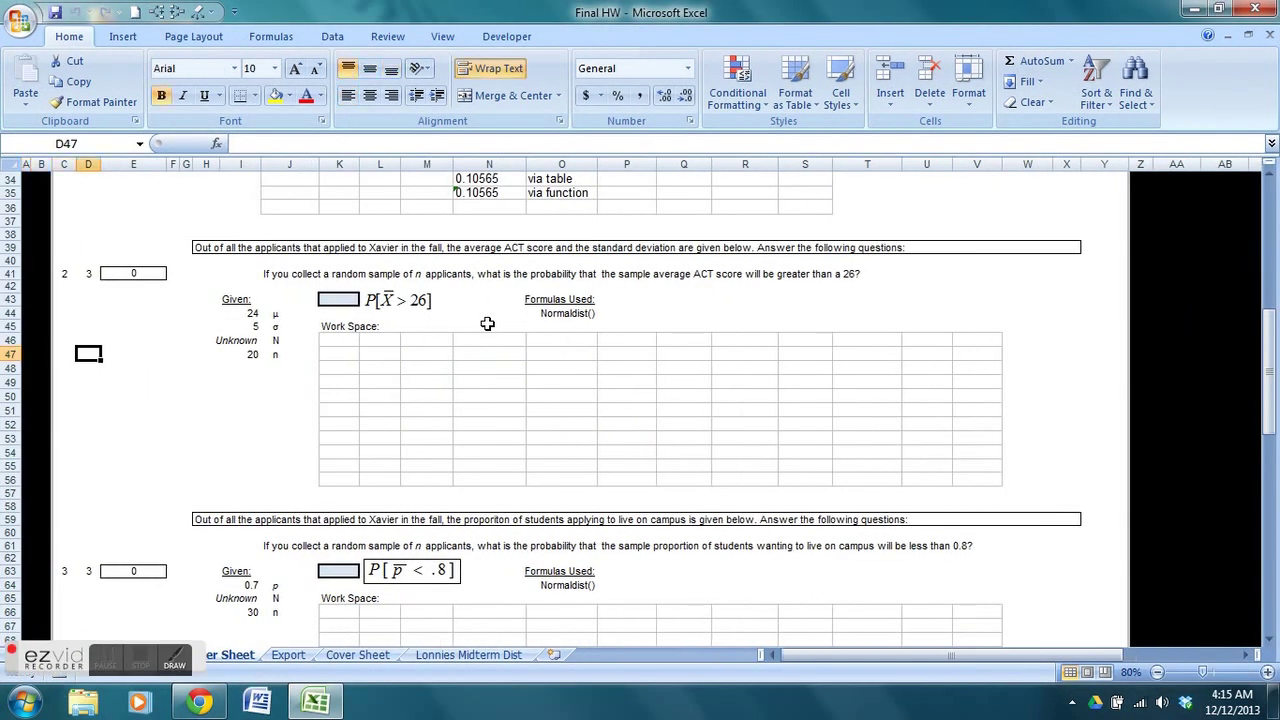
key(Right)
key(Right)
key(Right)
key(Right)
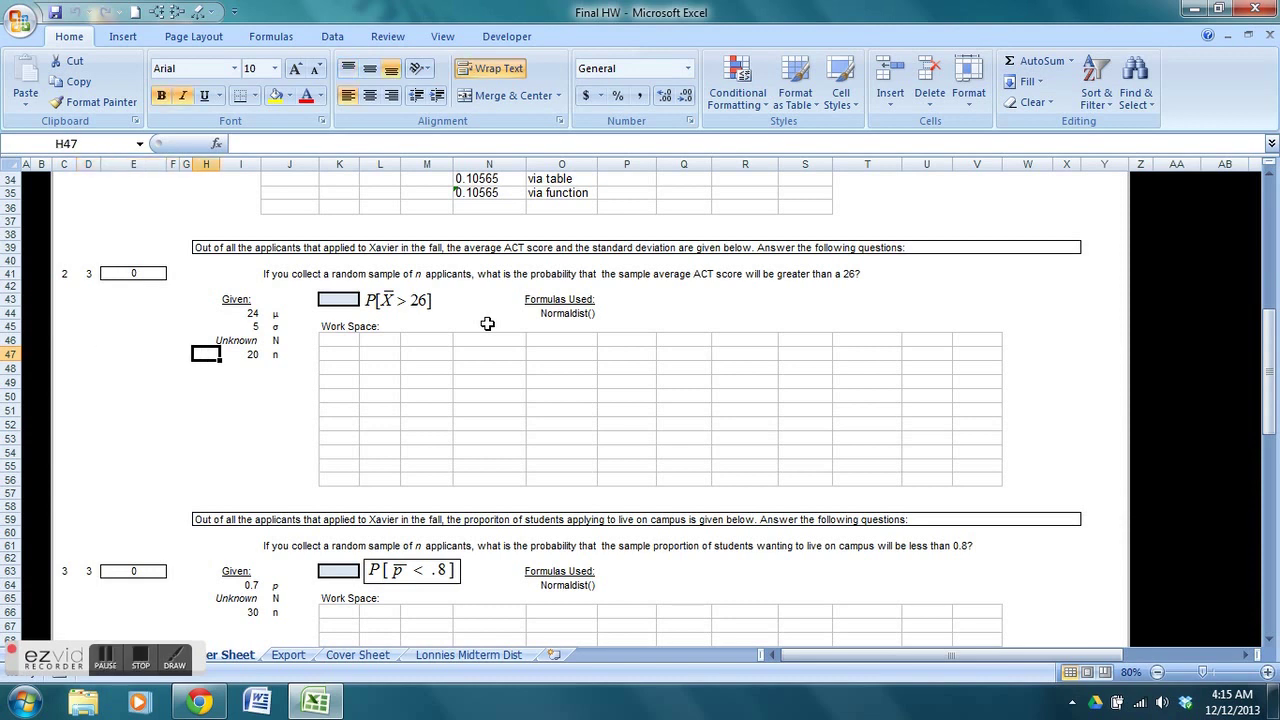
click(563, 313)
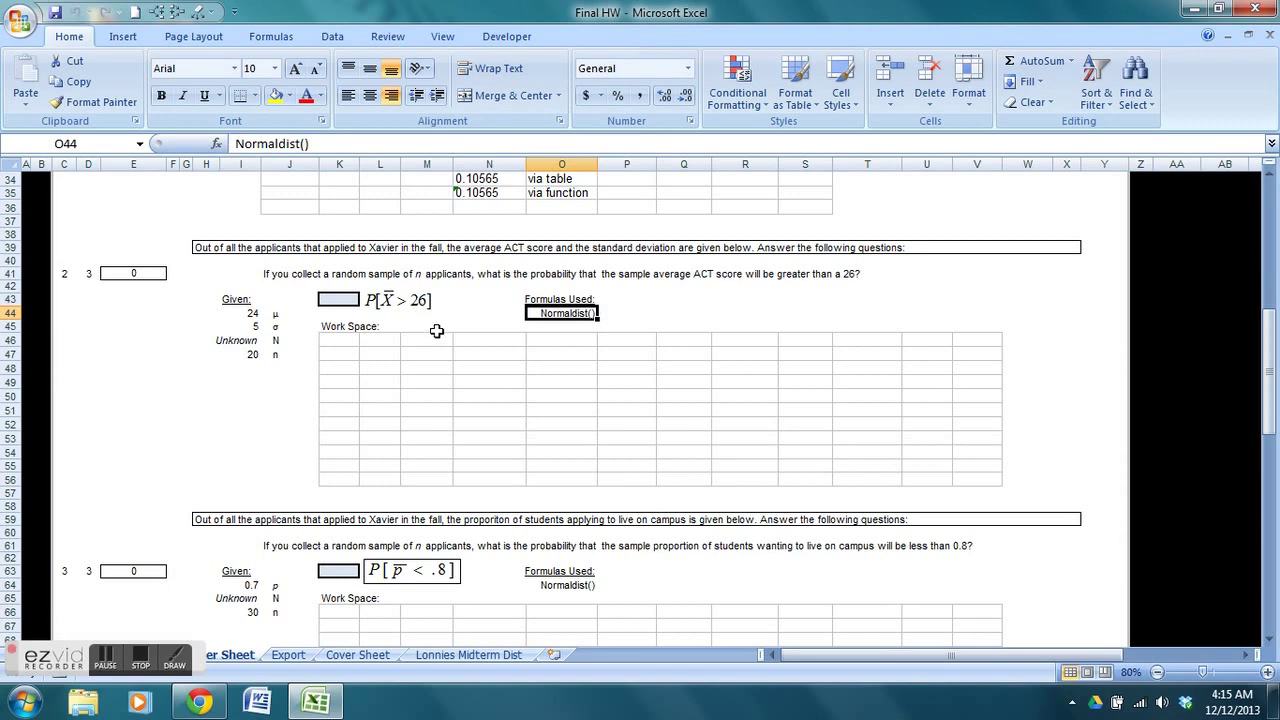
Step: Review question 3 on the sample proportion of students living on campus and the formula it uses
click(449, 393)
key(Down)
key(Down)
key(Down)
key(Down)
key(Down)
key(Down)
key(Down)
key(Down)
key(Down)
key(Down)
key(Down)
key(Down)
key(Down)
key(Down)
key(Down)
key(Down)
key(Down)
key(Down)
key(Down)
key(Down)
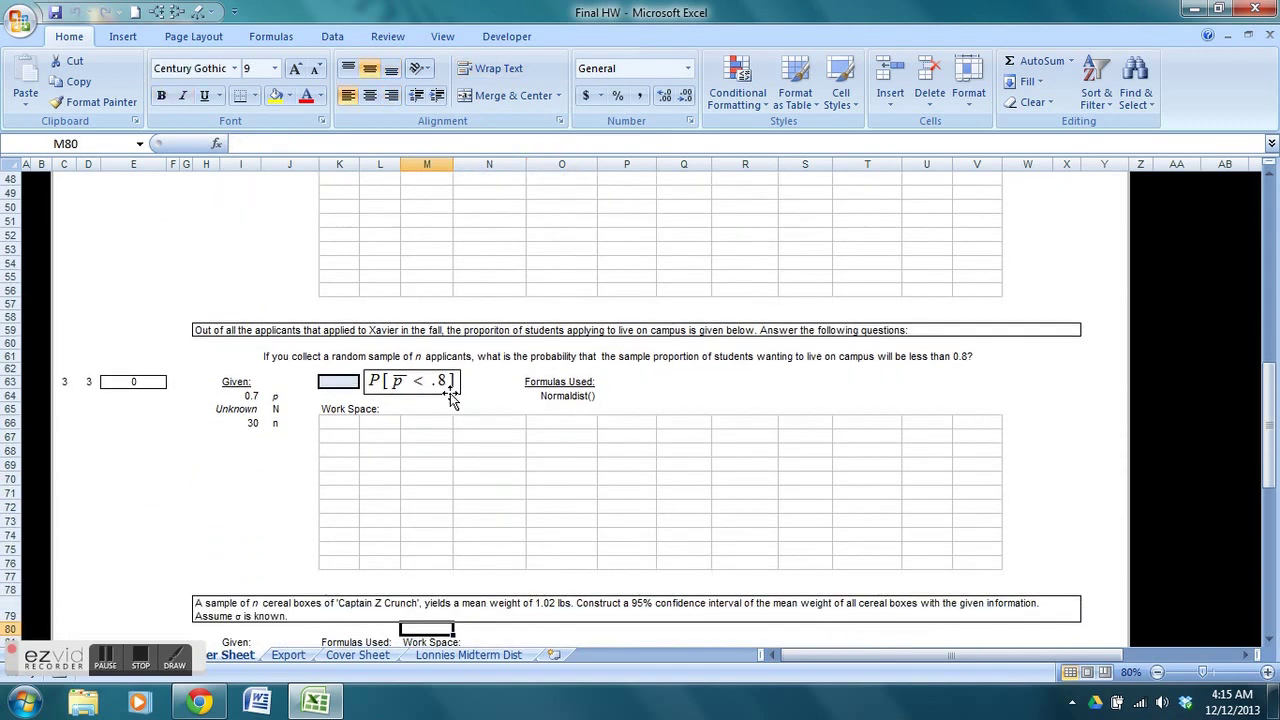
click(567, 313)
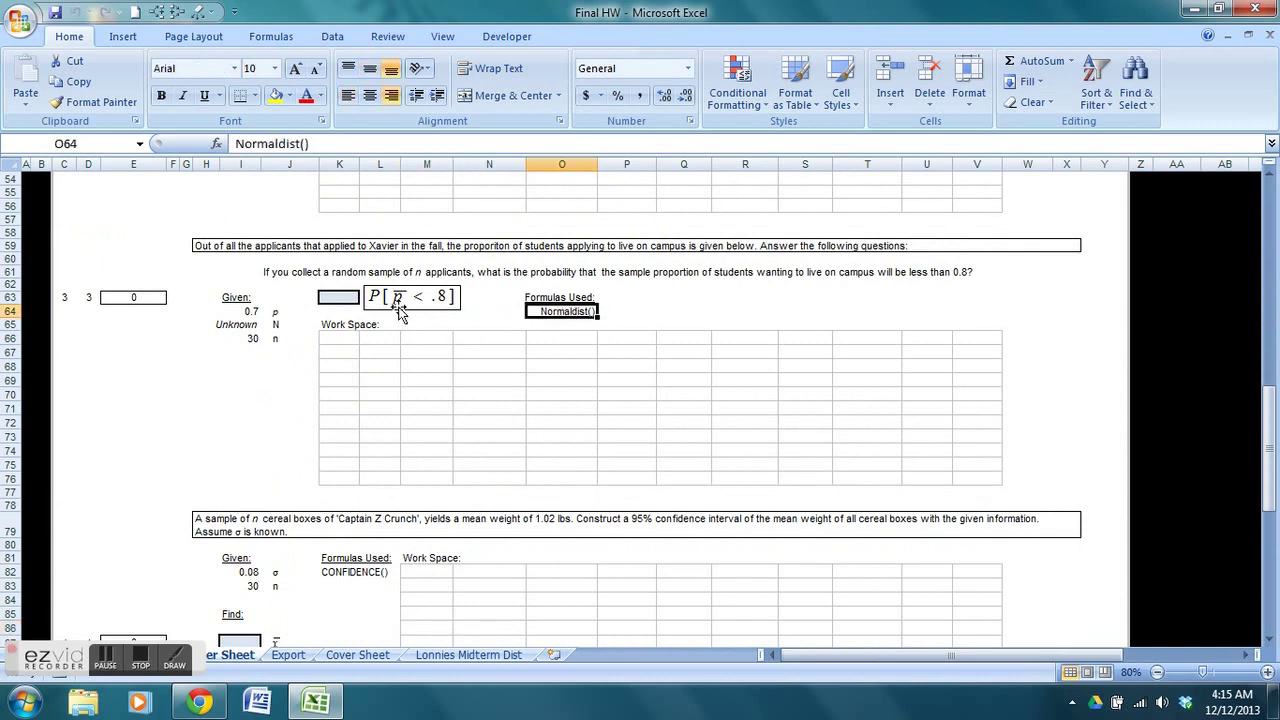
Step: Review the Captain Z Crunch confidence interval problem with known σ and its CONFIDENCE() formula
click(456, 404)
key(Down)
key(Down)
key(Down)
key(Down)
key(Down)
key(Down)
key(Down)
key(Down)
key(Down)
key(Down)
key(Down)
key(Down)
key(Down)
key(Down)
key(Down)
key(Down)
key(Down)
key(Down)
key(Down)
key(Down)
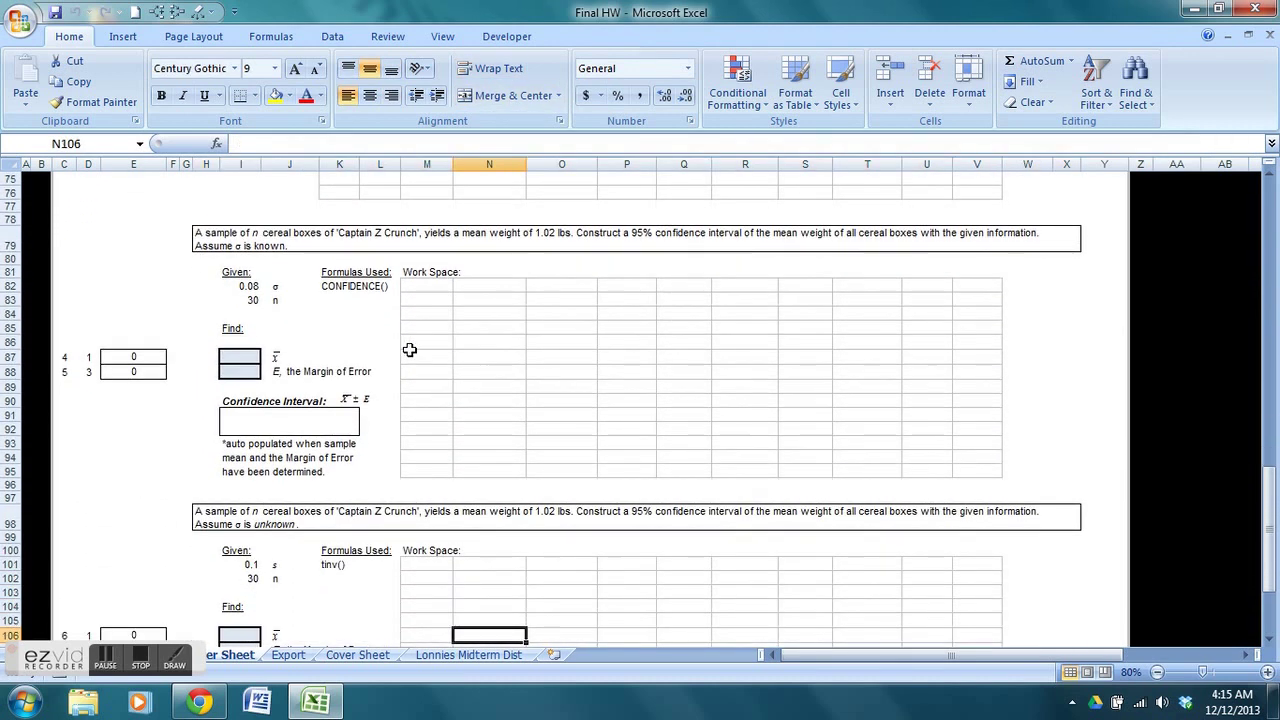
click(331, 288)
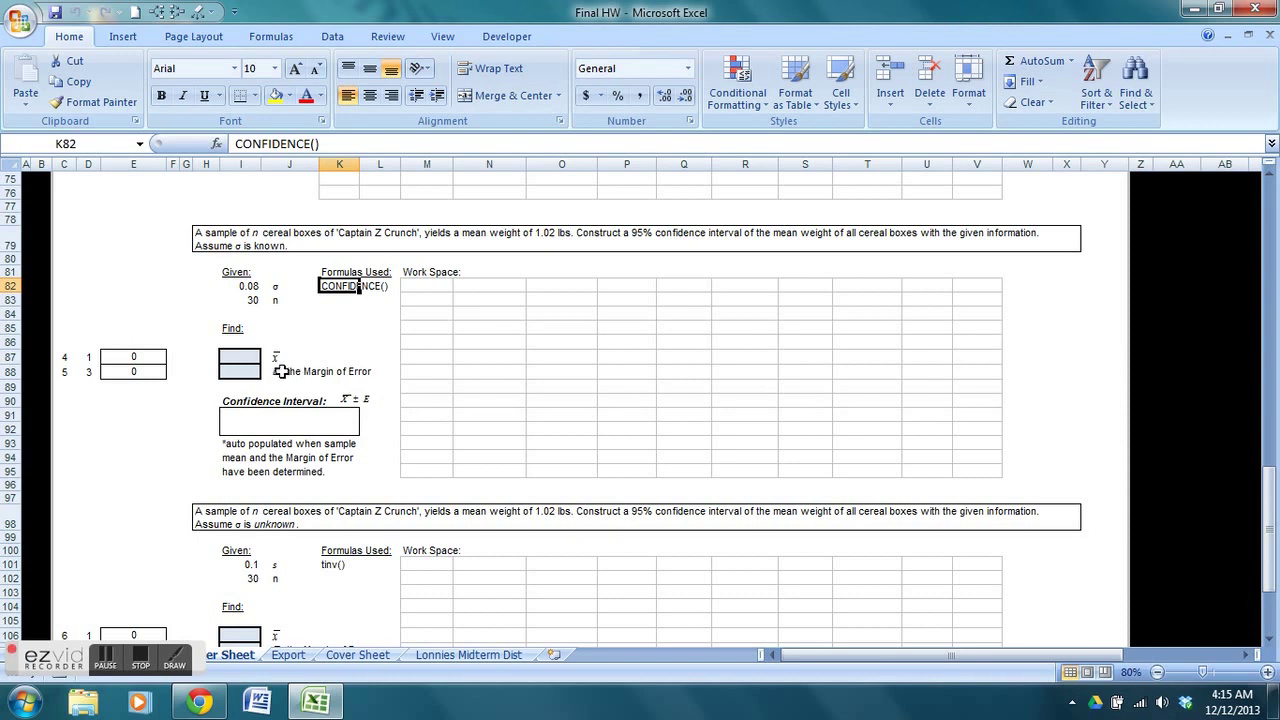
Step: Go to the Captain Z Crunch confidence interval problem with unknown σ and look over its given values
click(512, 329)
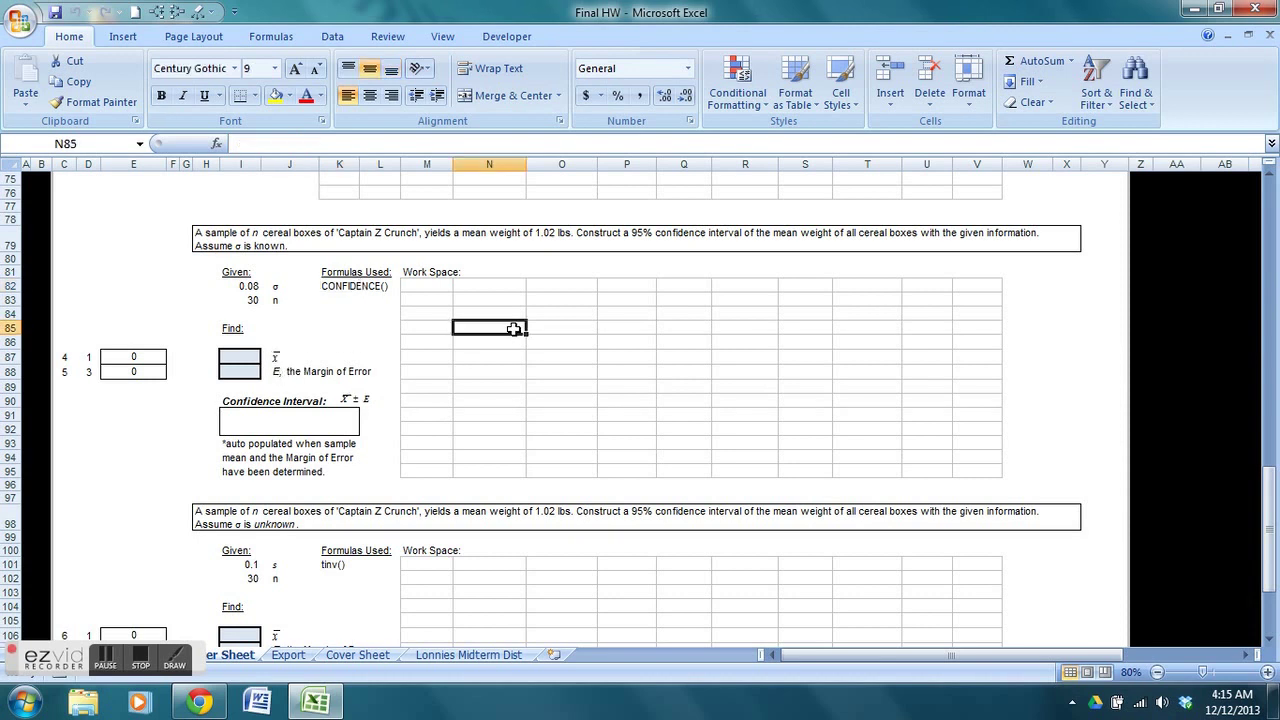
key(Down)
key(Down)
key(Down)
key(Down)
key(Down)
key(Down)
key(Down)
key(Down)
key(Down)
key(Down)
key(Down)
key(Down)
key(Down)
key(Down)
key(Down)
key(Down)
key(Down)
key(Down)
key(Down)
key(Down)
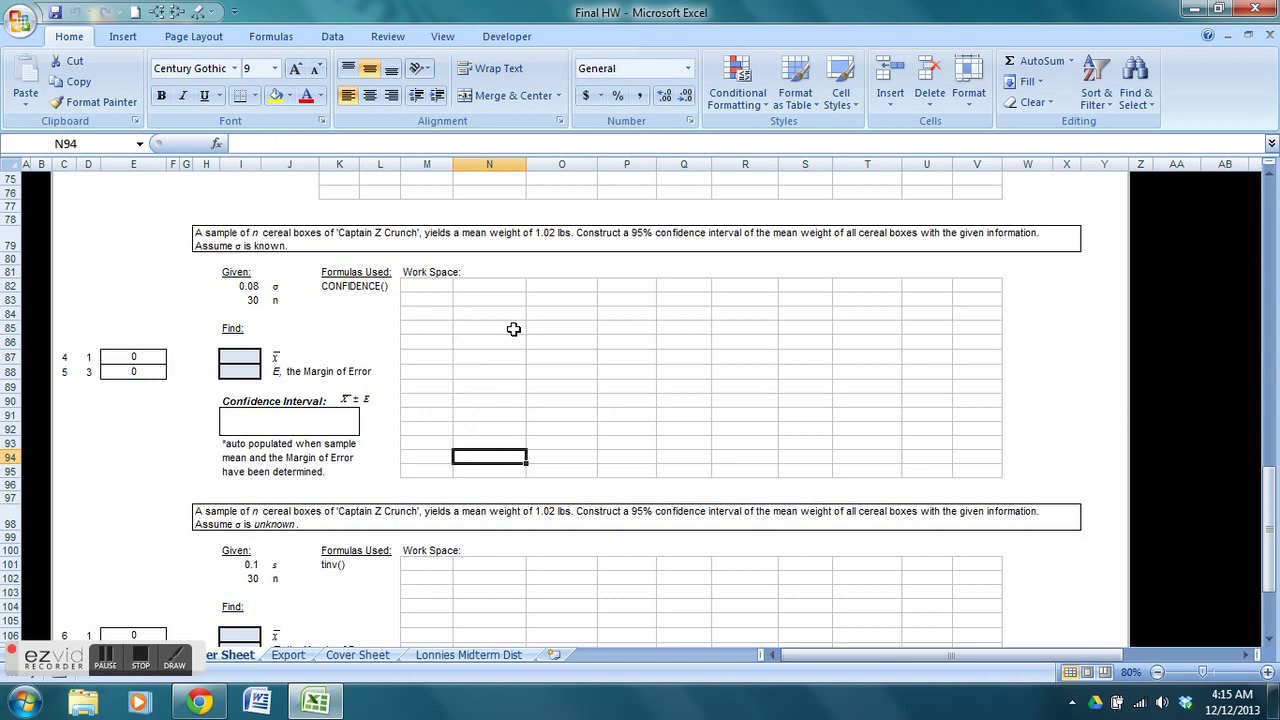
key(Down)
key(Down)
key(Down)
key(Down)
key(Down)
key(Down)
key(Down)
key(Down)
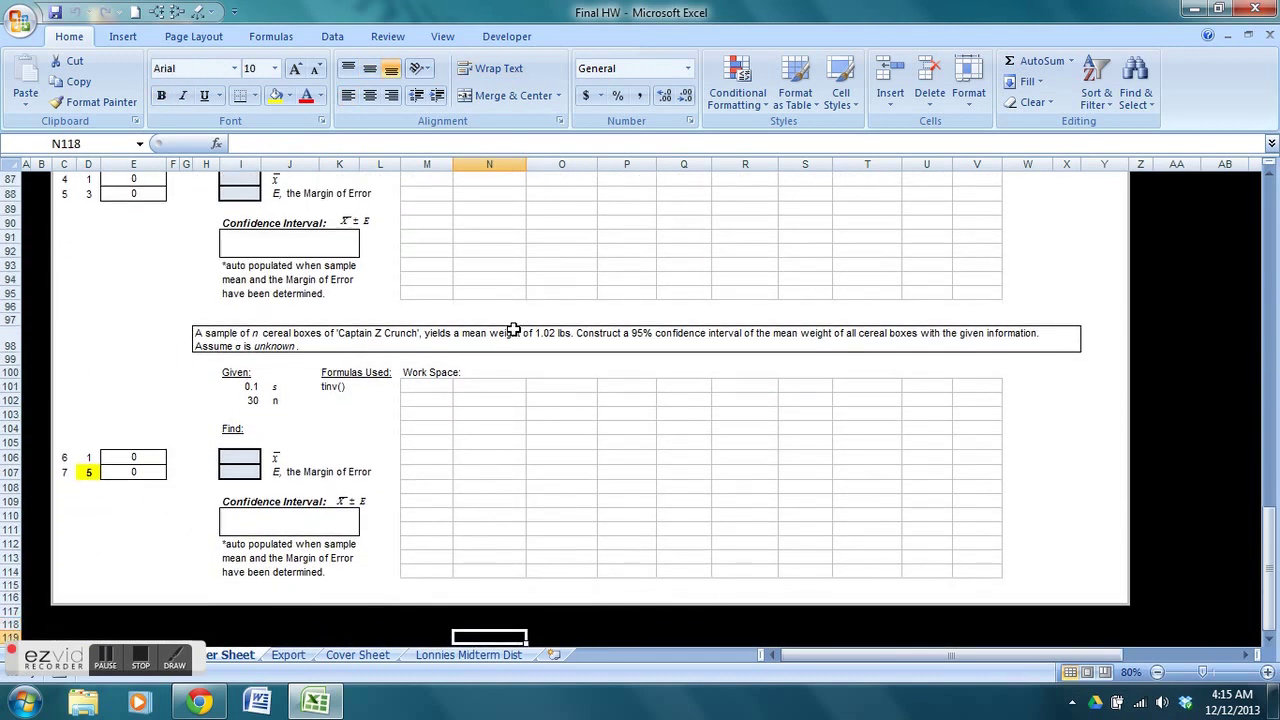
key(Up)
key(Up)
key(Up)
key(Up)
key(Up)
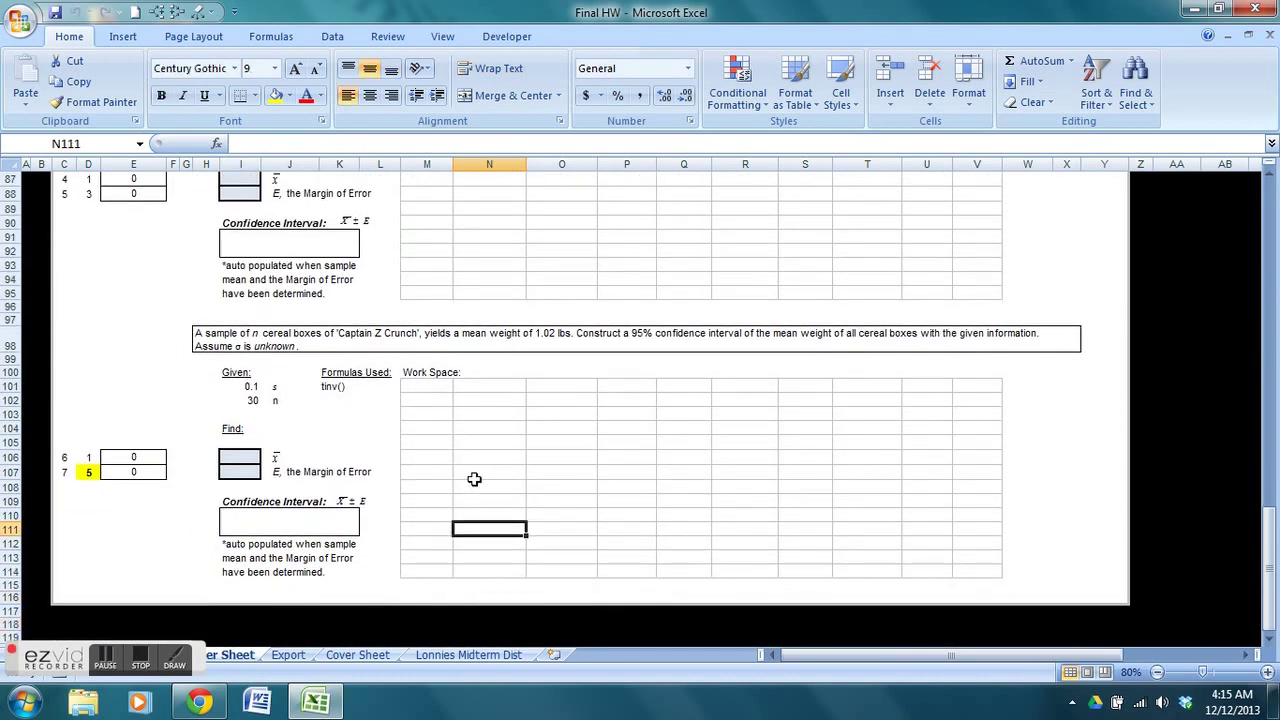
Step: Enter the sample mean 1.02 in cell M101 of the work space and label it xbar in N101
click(484, 387)
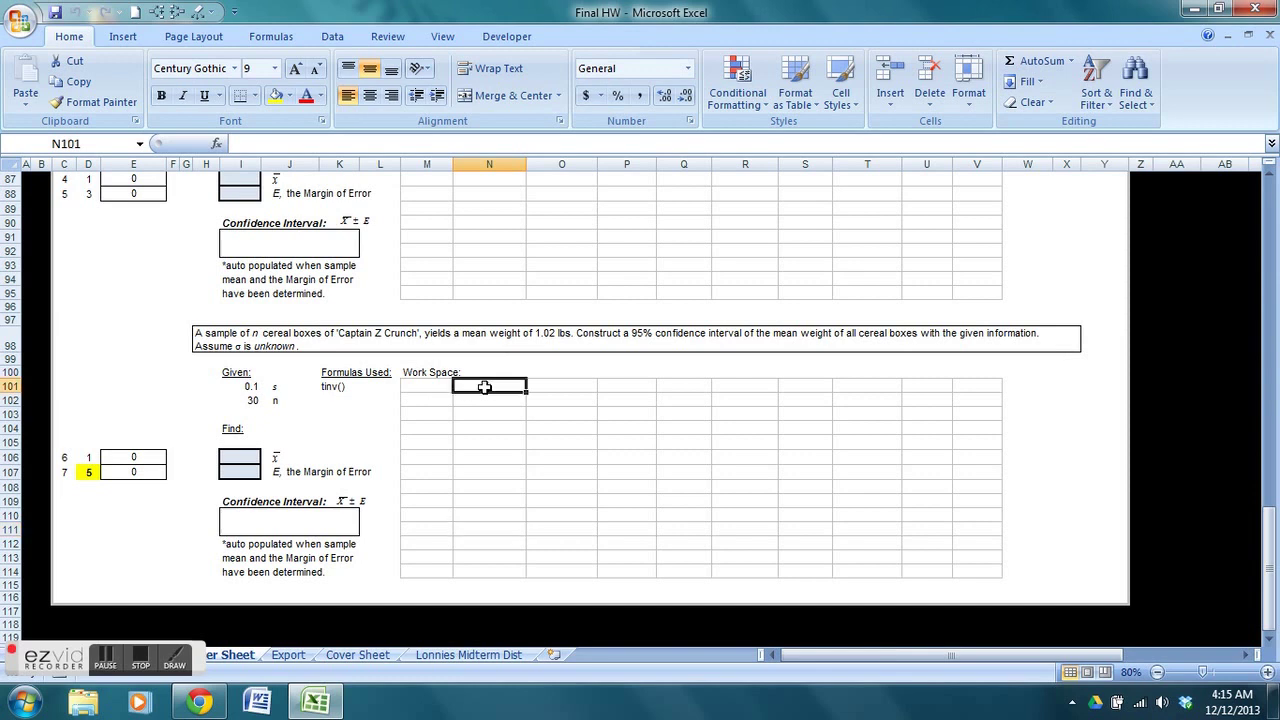
text(xbar)
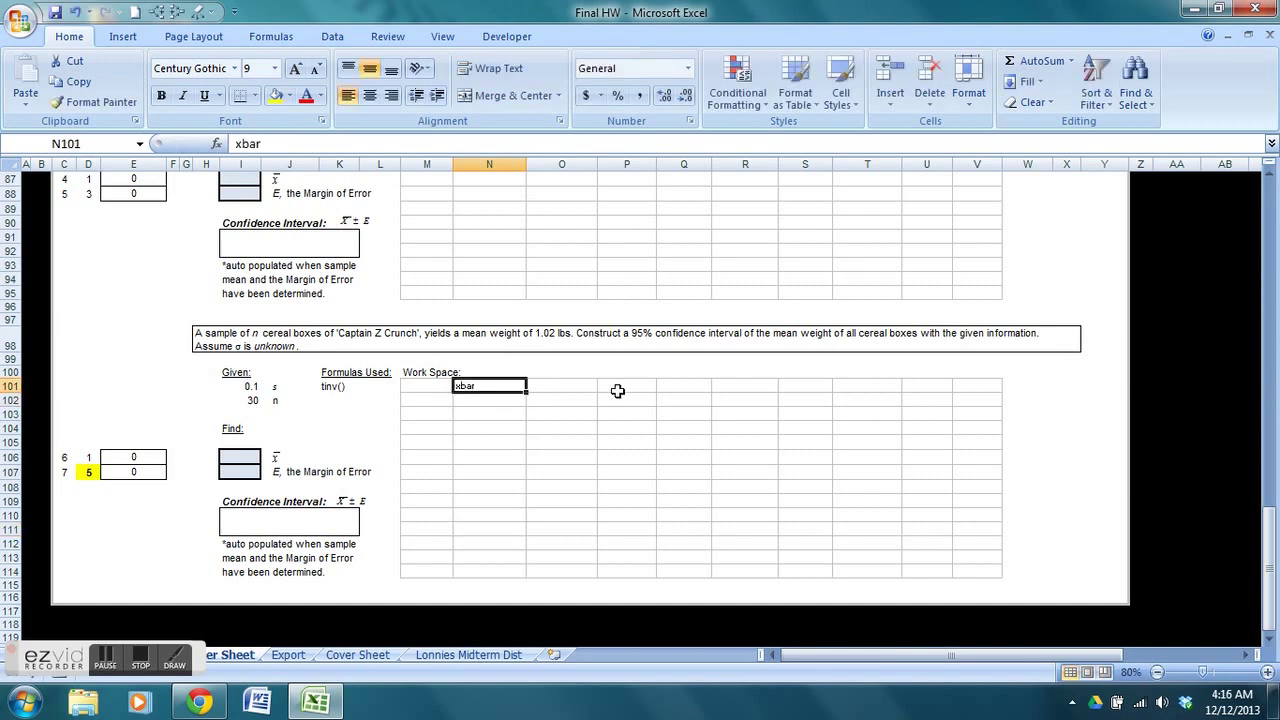
key(Left)
text(1.02)
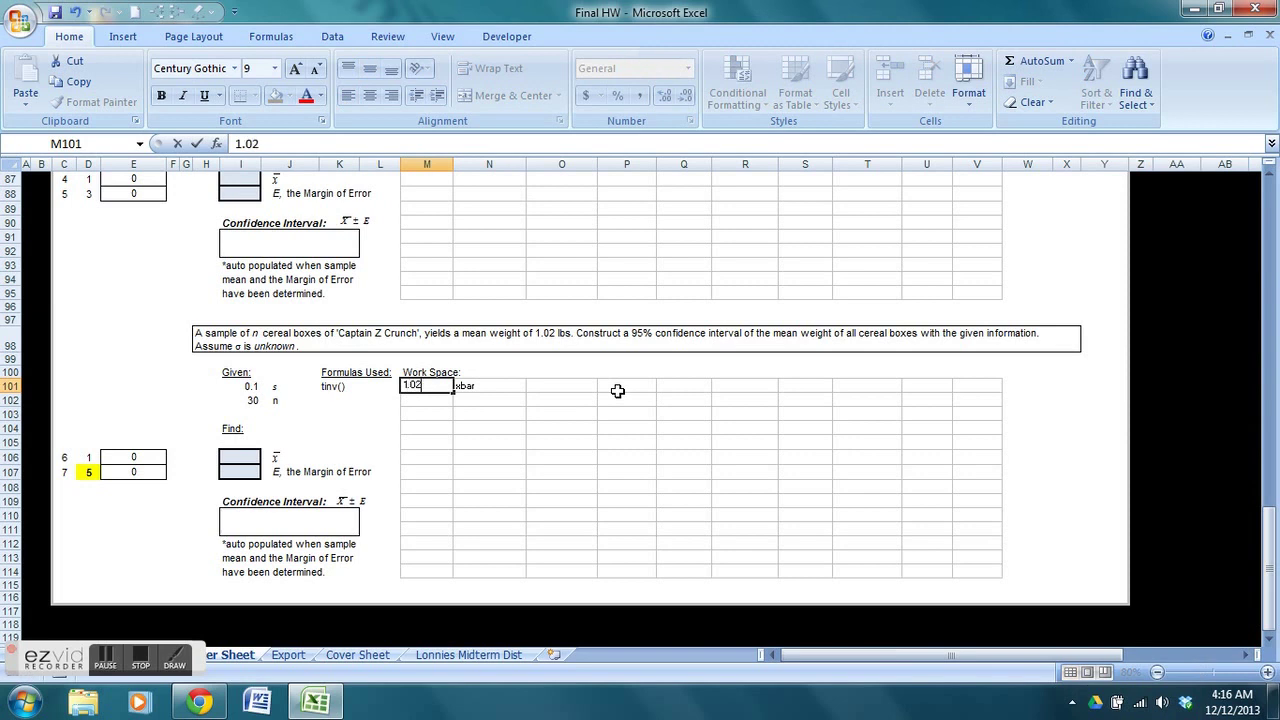
key(Return)
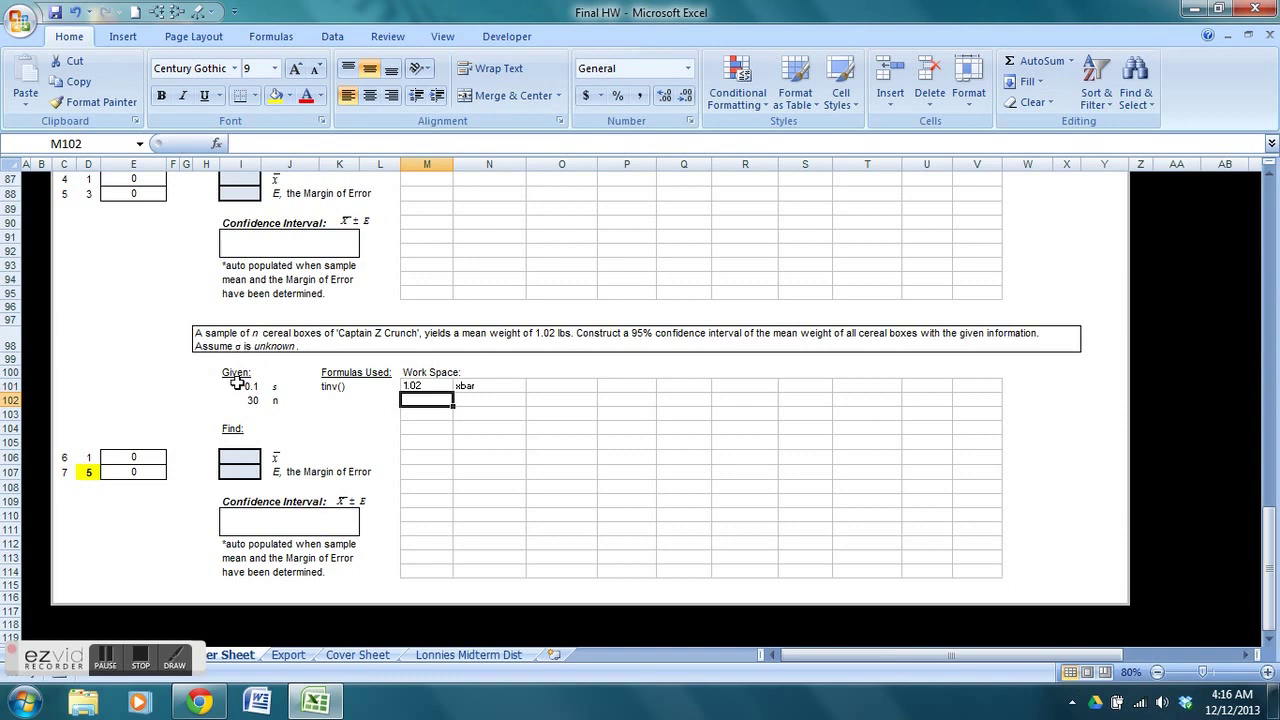
Step: Check the given s value, then open the CH7-8 Excel Notes in Word at the interval estimation section for unknown σ
click(273, 386)
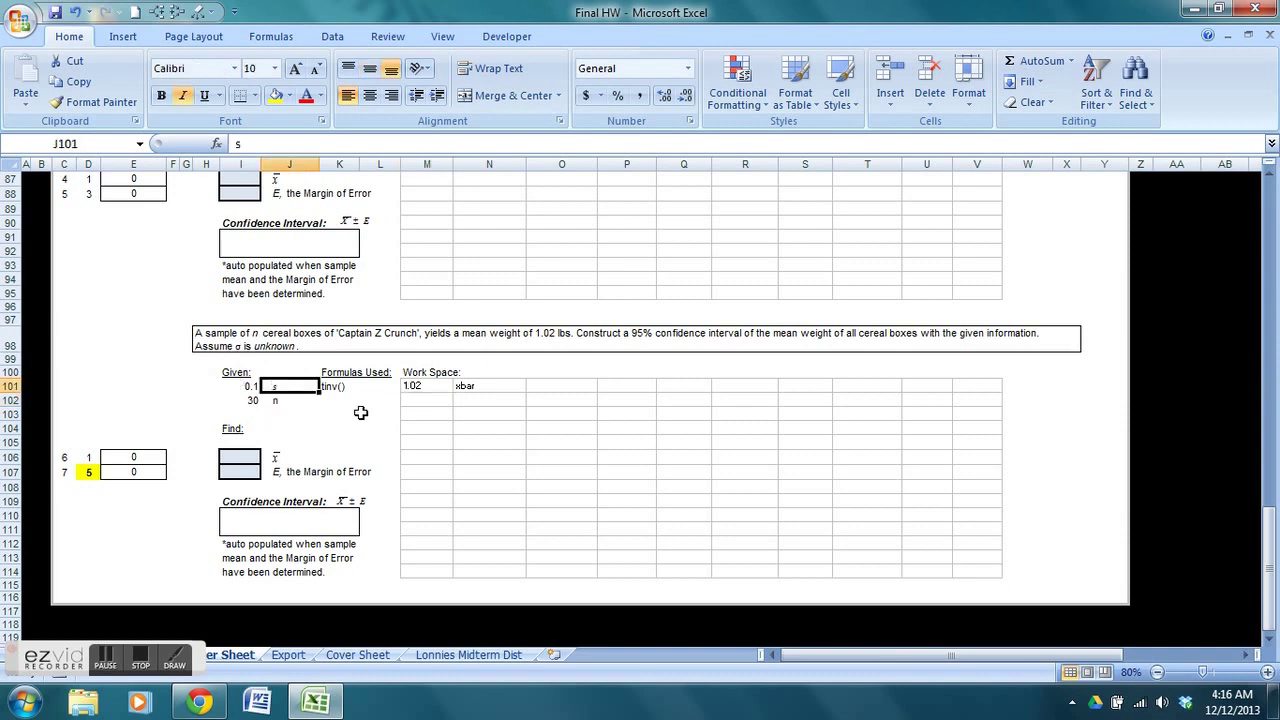
key(shift+Left)
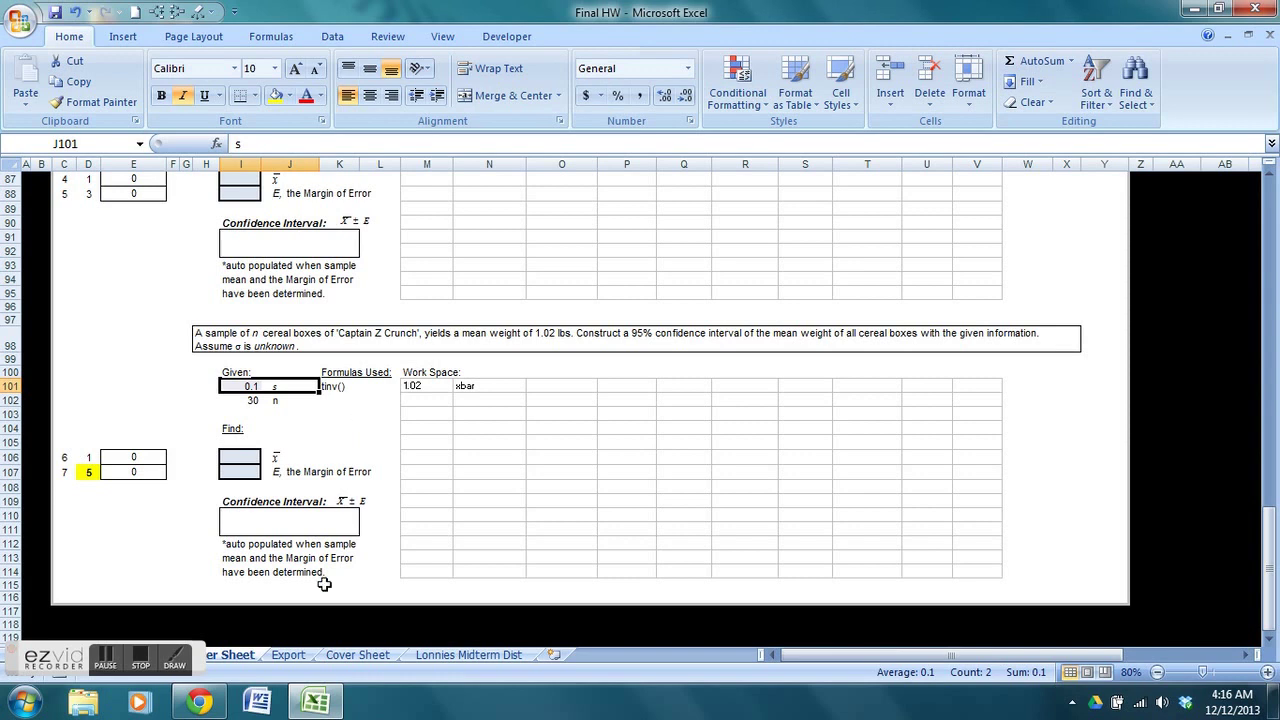
right_click(268, 700)
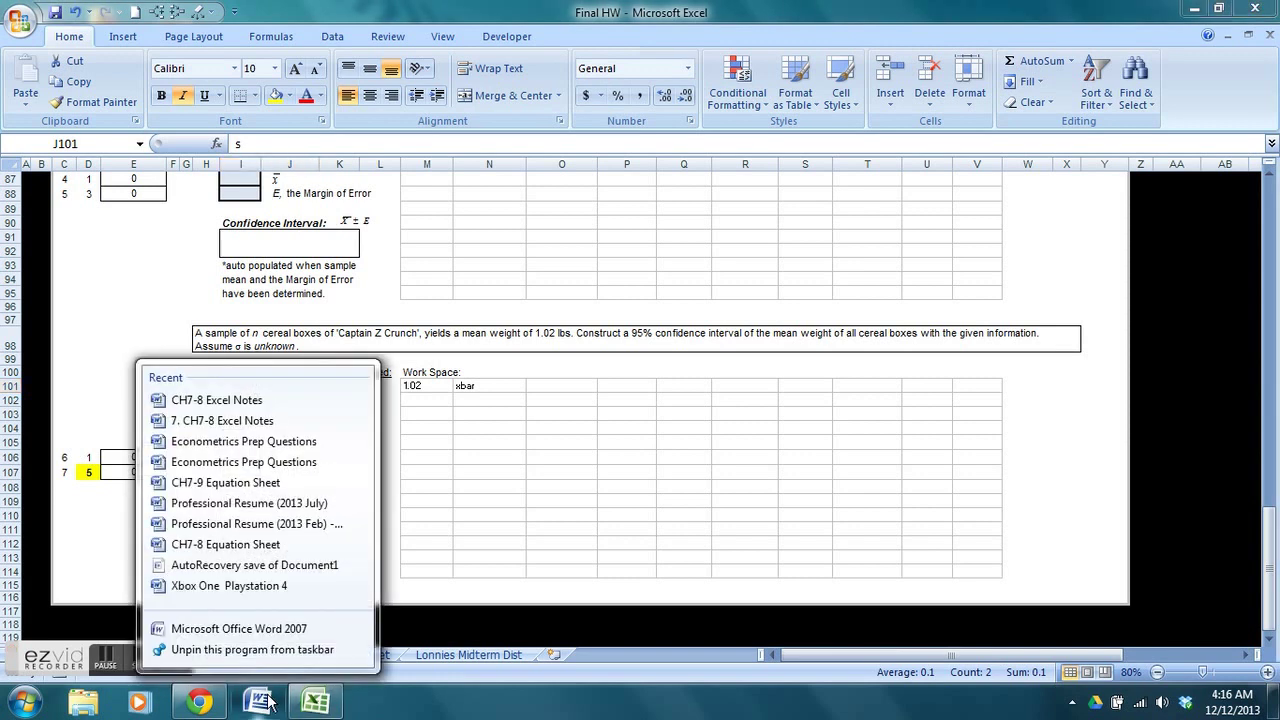
click(287, 405)
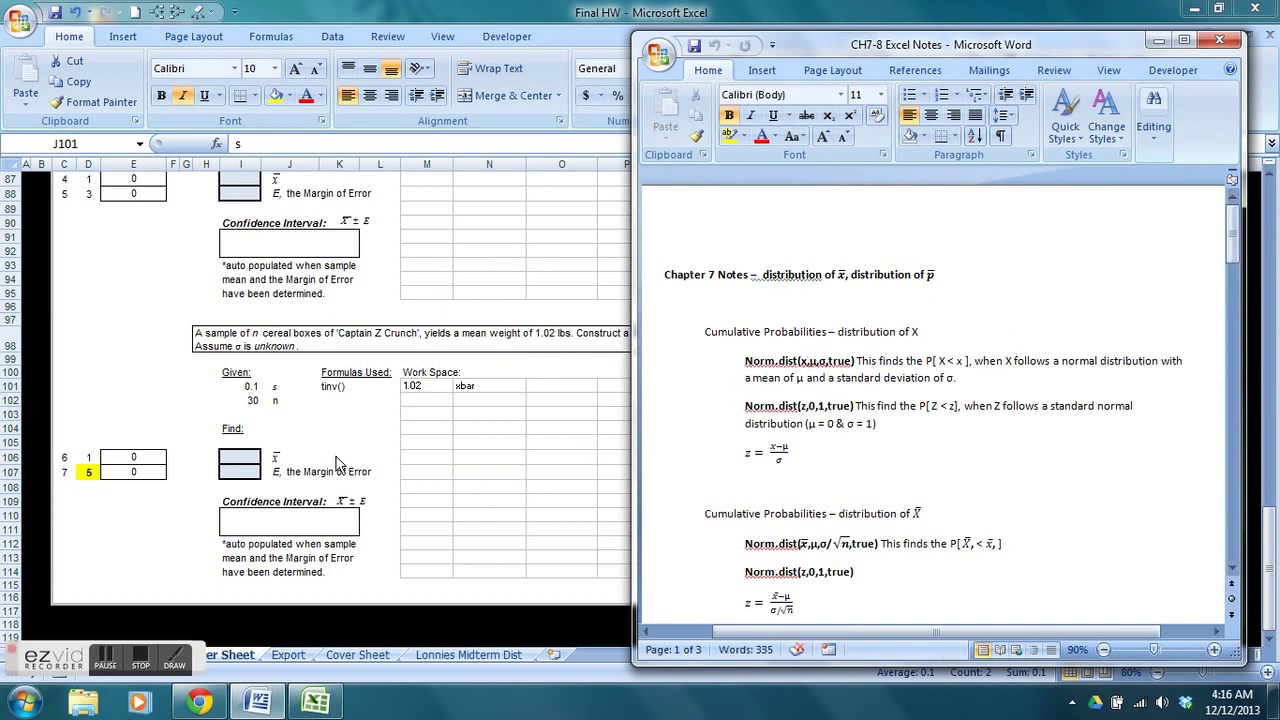
drag(1233, 230, 1231, 409)
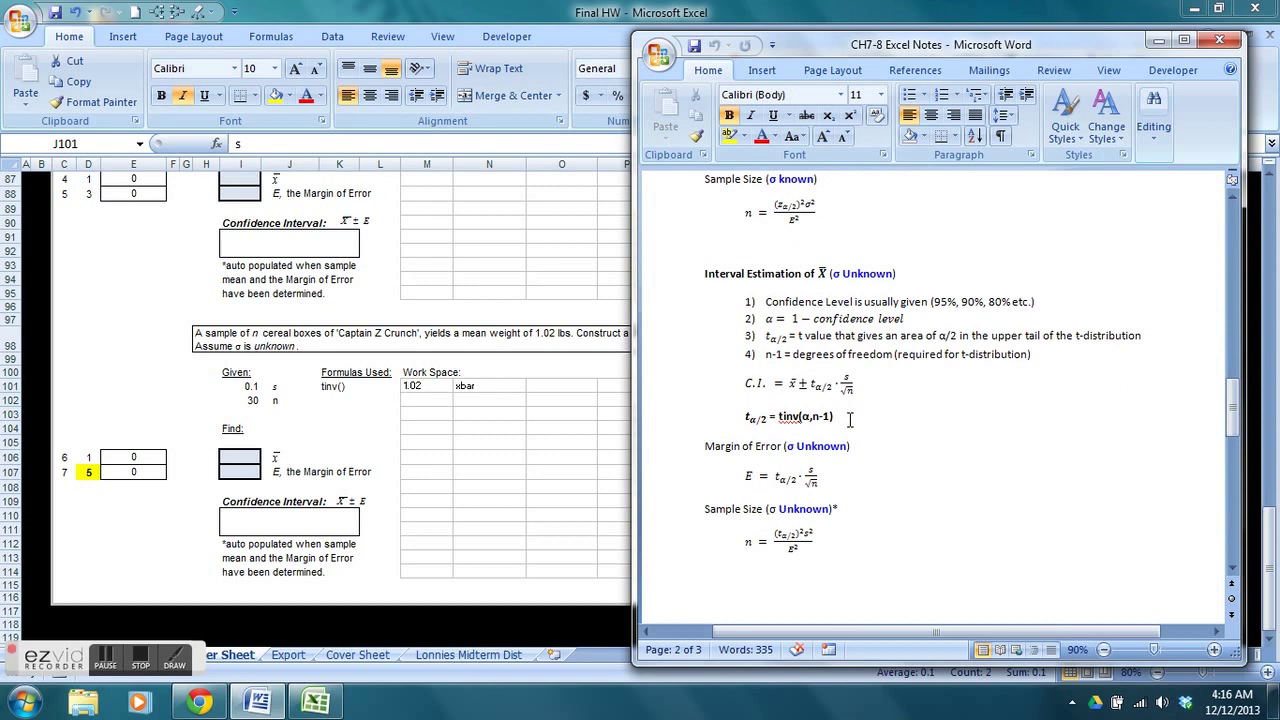
Step: Examine the confidence interval formula for unknown σ, its t term, and the tinv(α,n-1) expression in the notes
drag(866, 388, 746, 383)
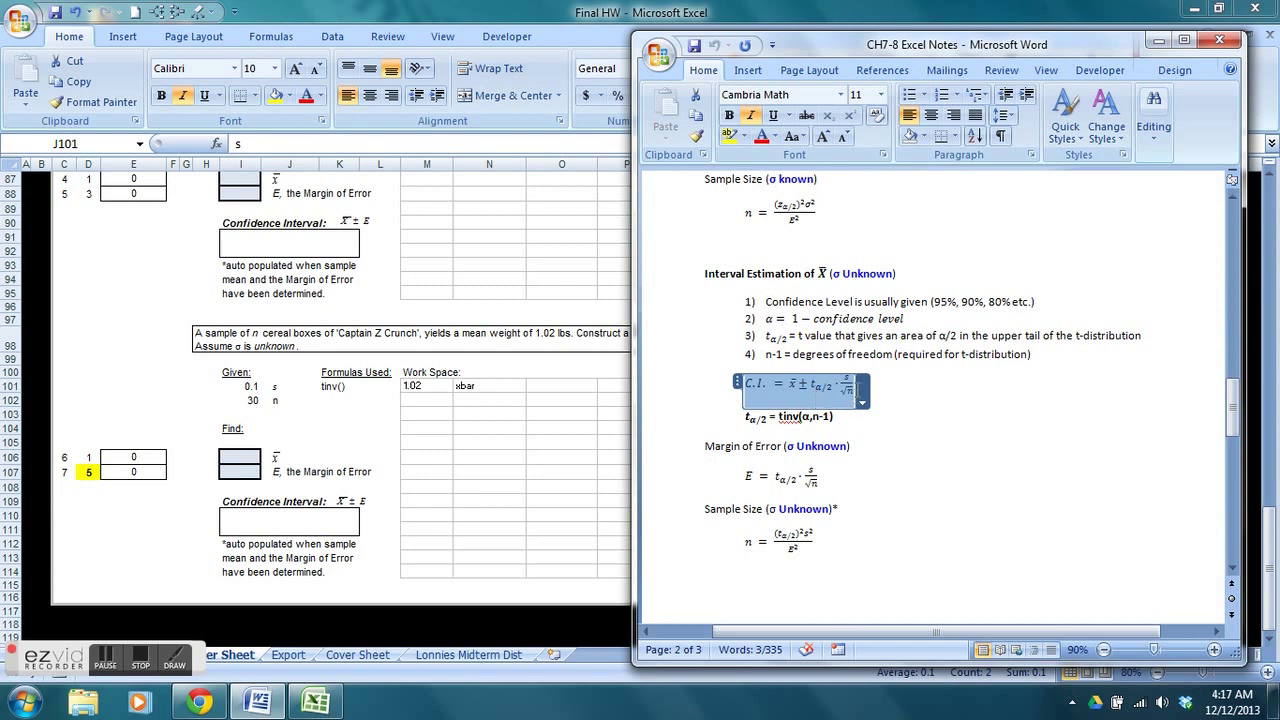
click(811, 388)
drag(811, 388, 854, 394)
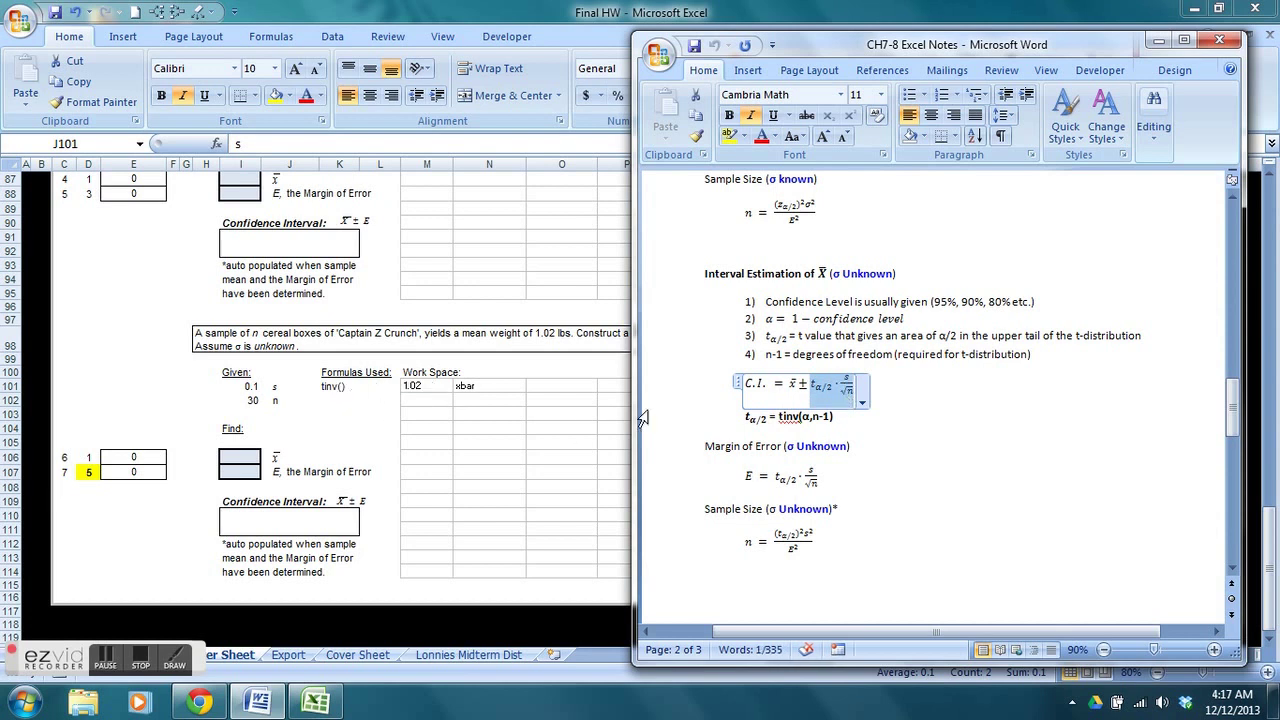
drag(779, 417, 745, 420)
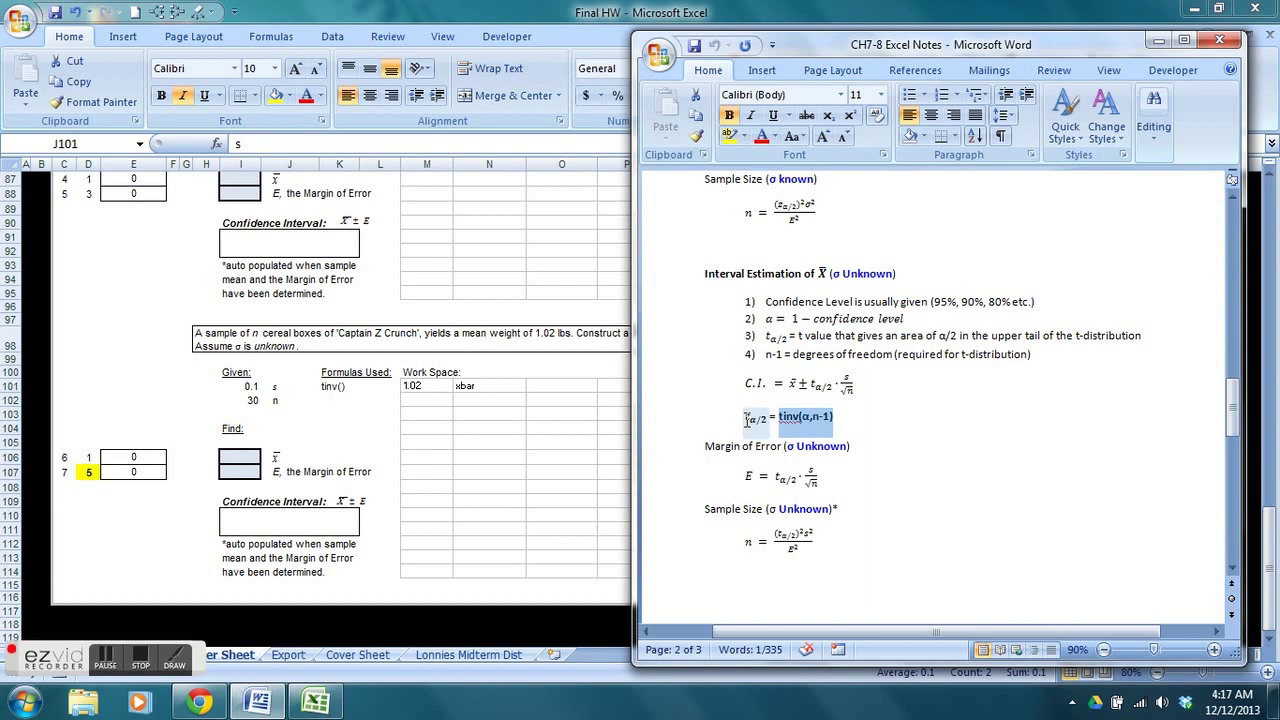
click(745, 419)
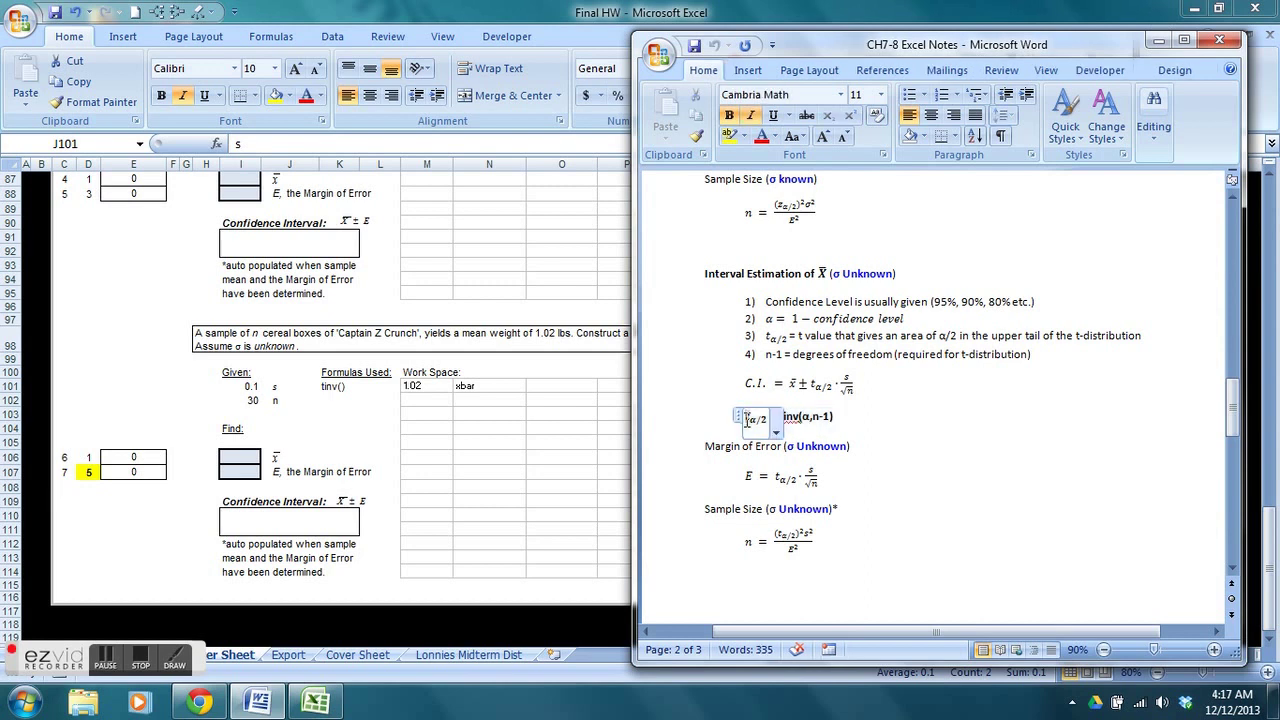
click(792, 417)
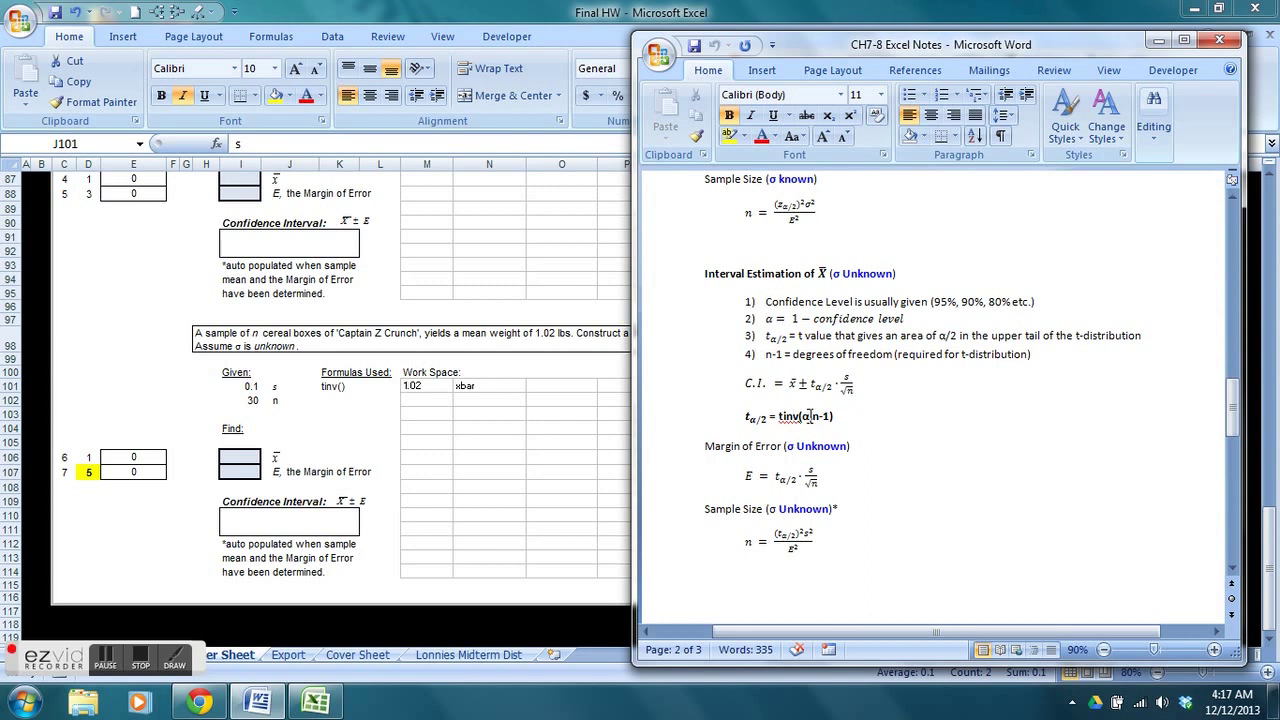
drag(810, 416, 802, 416)
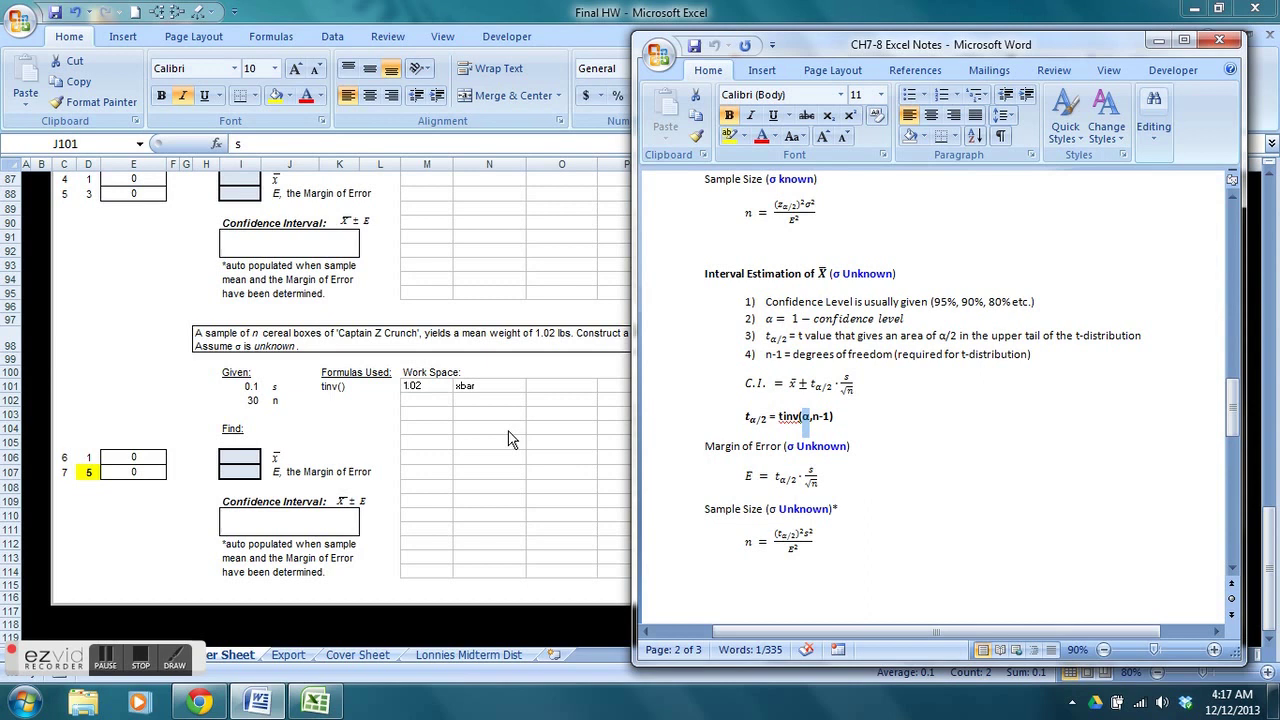
Step: In the Final HW workbook in Excel, fill the sample mean answer I106 with a reference to M101
click(313, 465)
click(260, 461)
text(=)
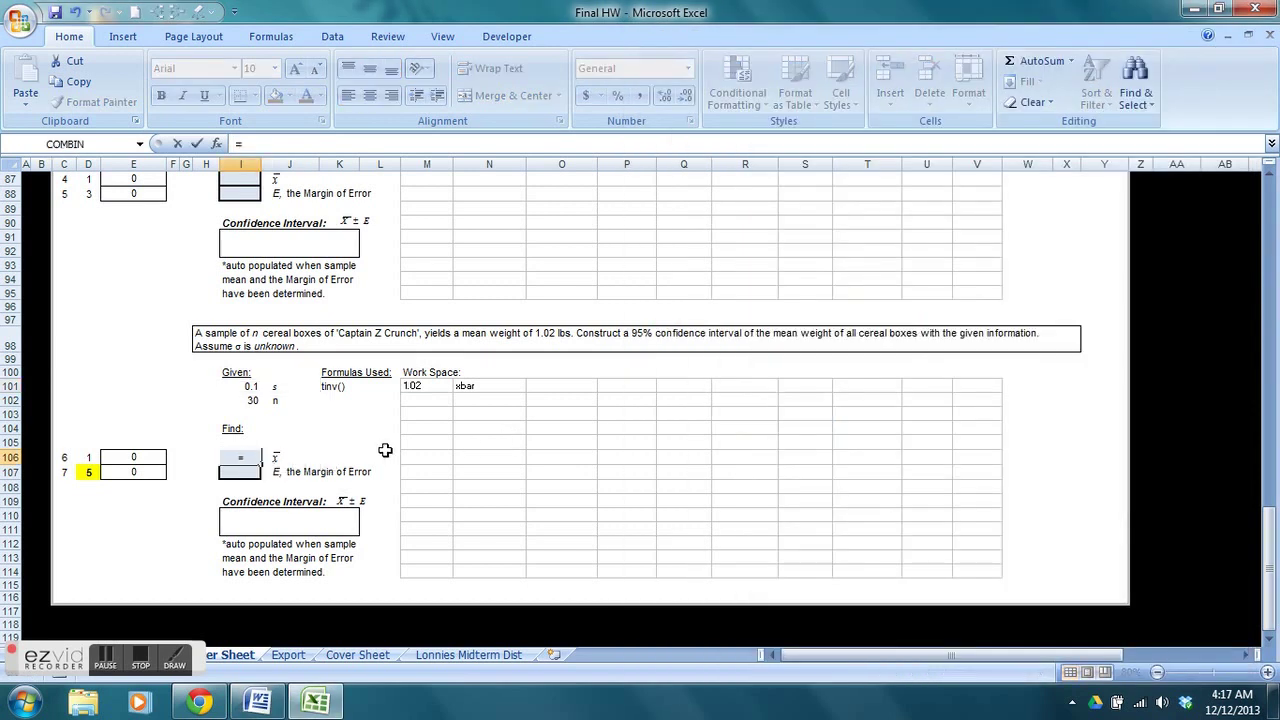
click(415, 387)
key(Return)
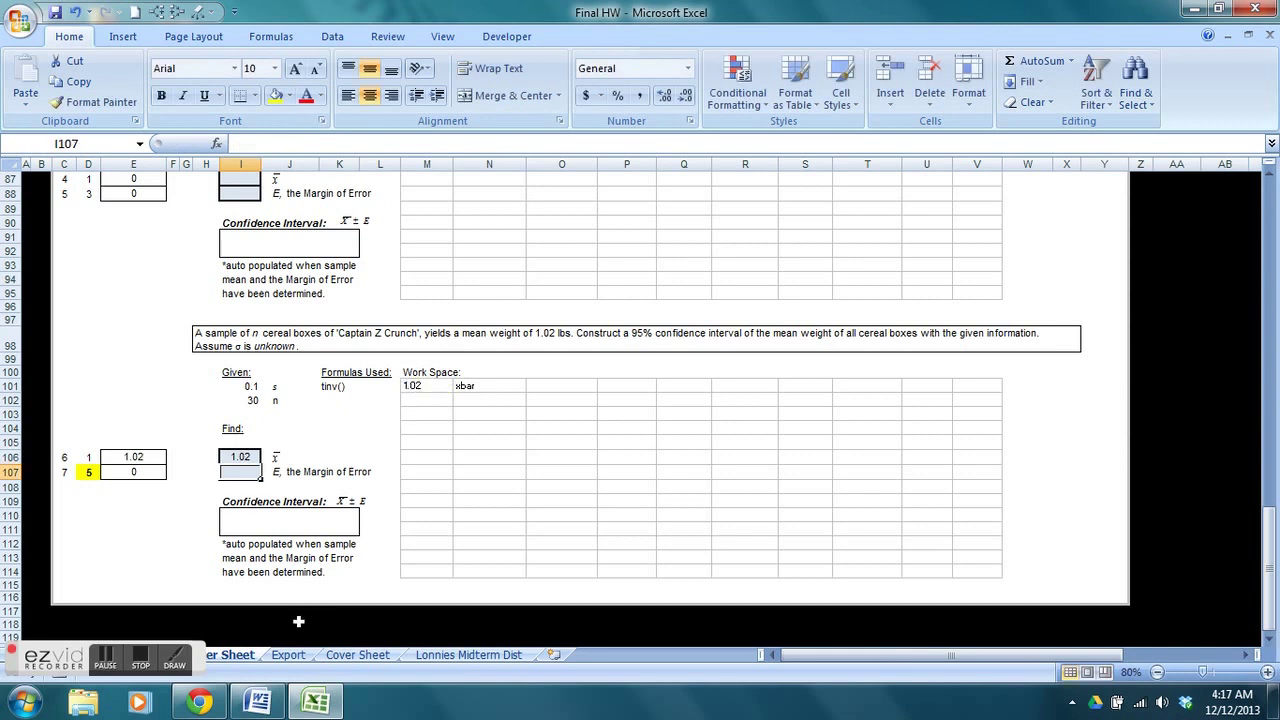
Step: Copy the Margin of Error (σ Unknown) formula from the Word notes into the Excel work space, placing it around columns Q and R at row 102
click(316, 703)
click(316, 703)
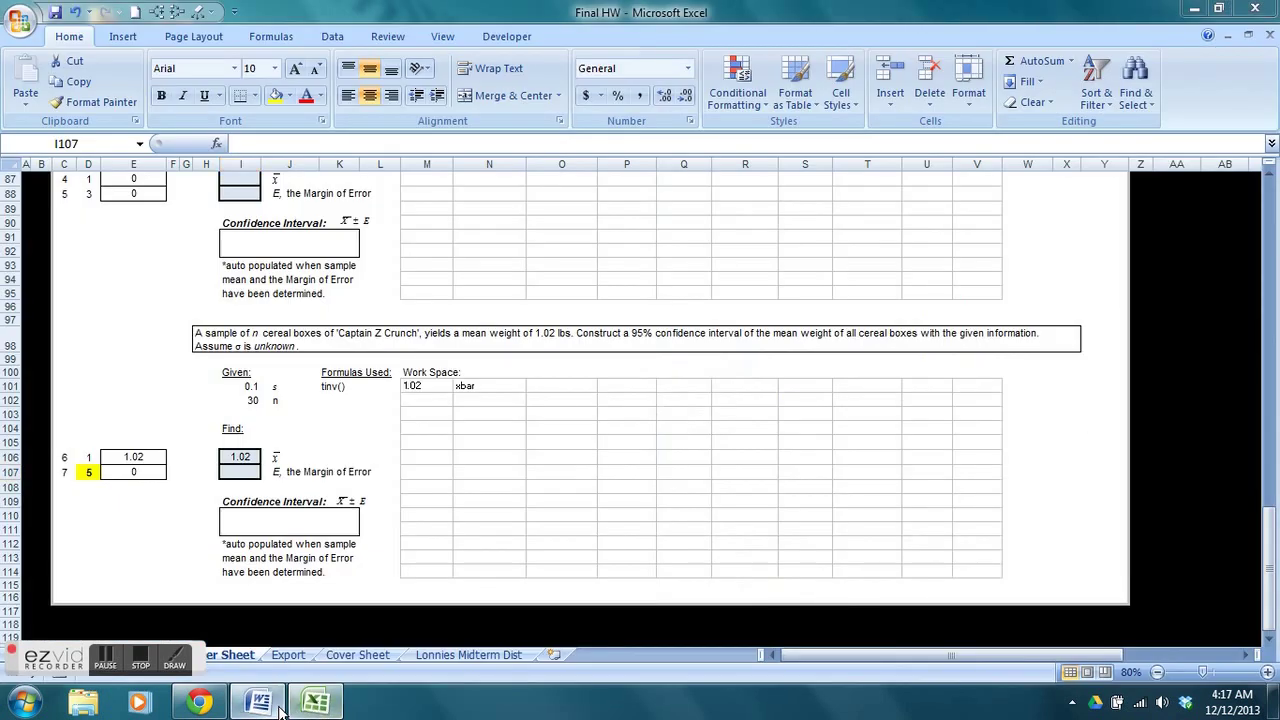
click(256, 703)
drag(826, 494, 745, 476)
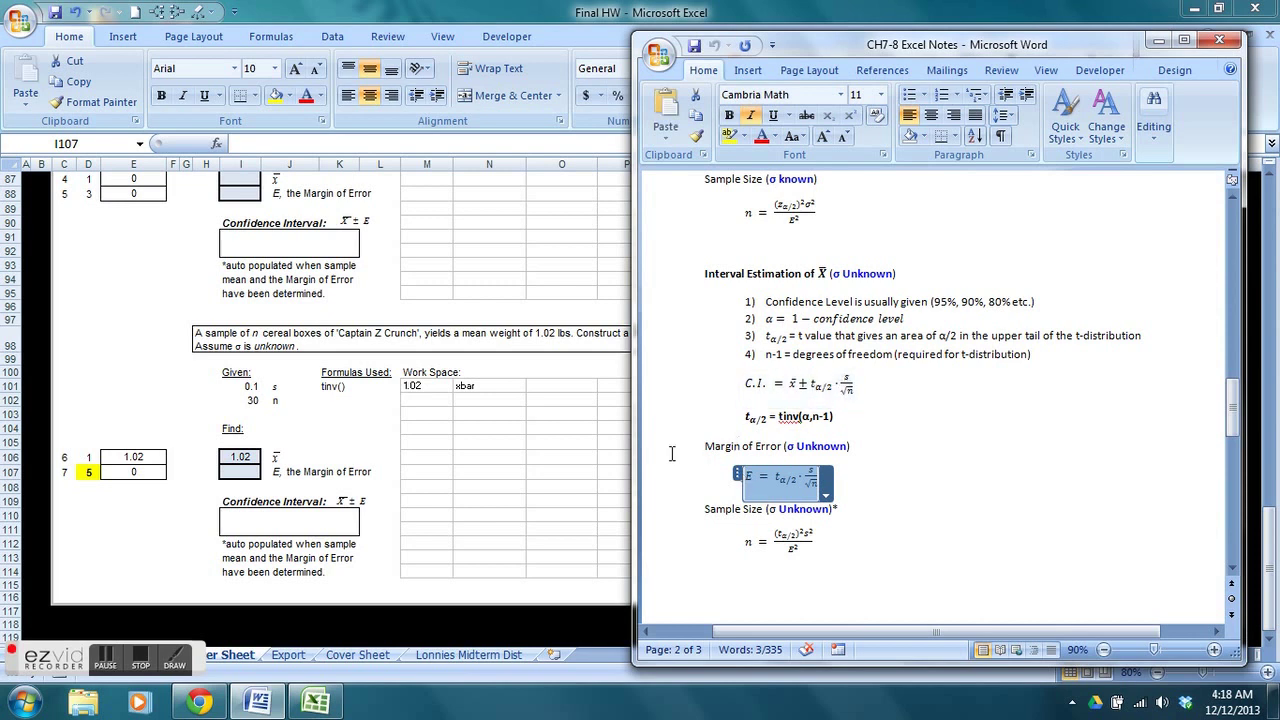
click(573, 370)
click(588, 371)
key(ctrl+v)
drag(574, 379, 748, 408)
click(682, 471)
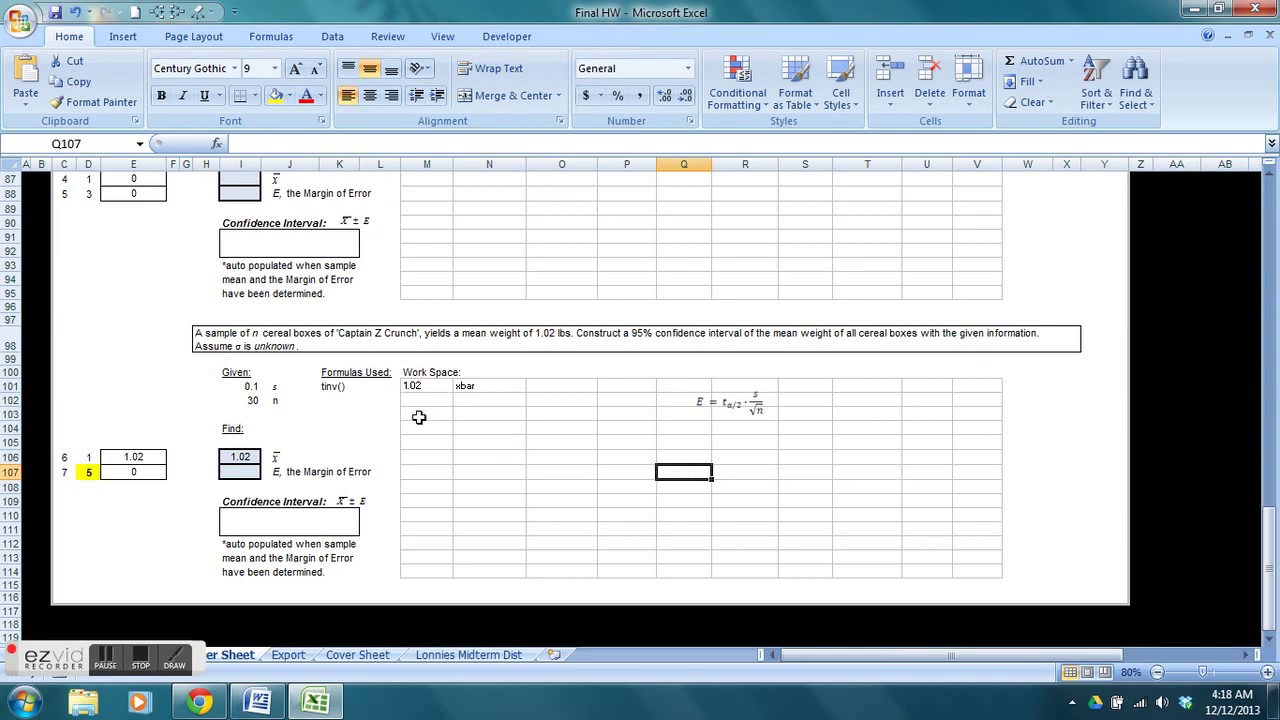
Step: Label cell N103 as s and cell N104 as sqrt n in the work space
click(467, 415)
text(s)
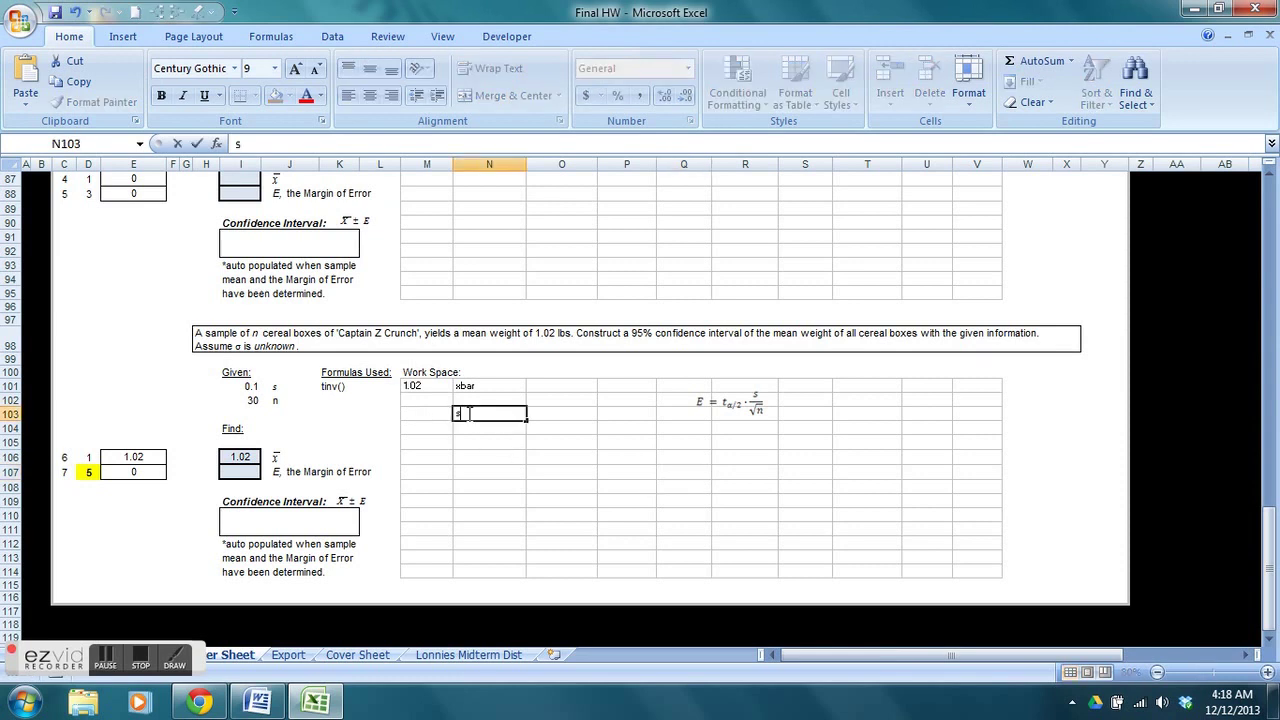
key(Return)
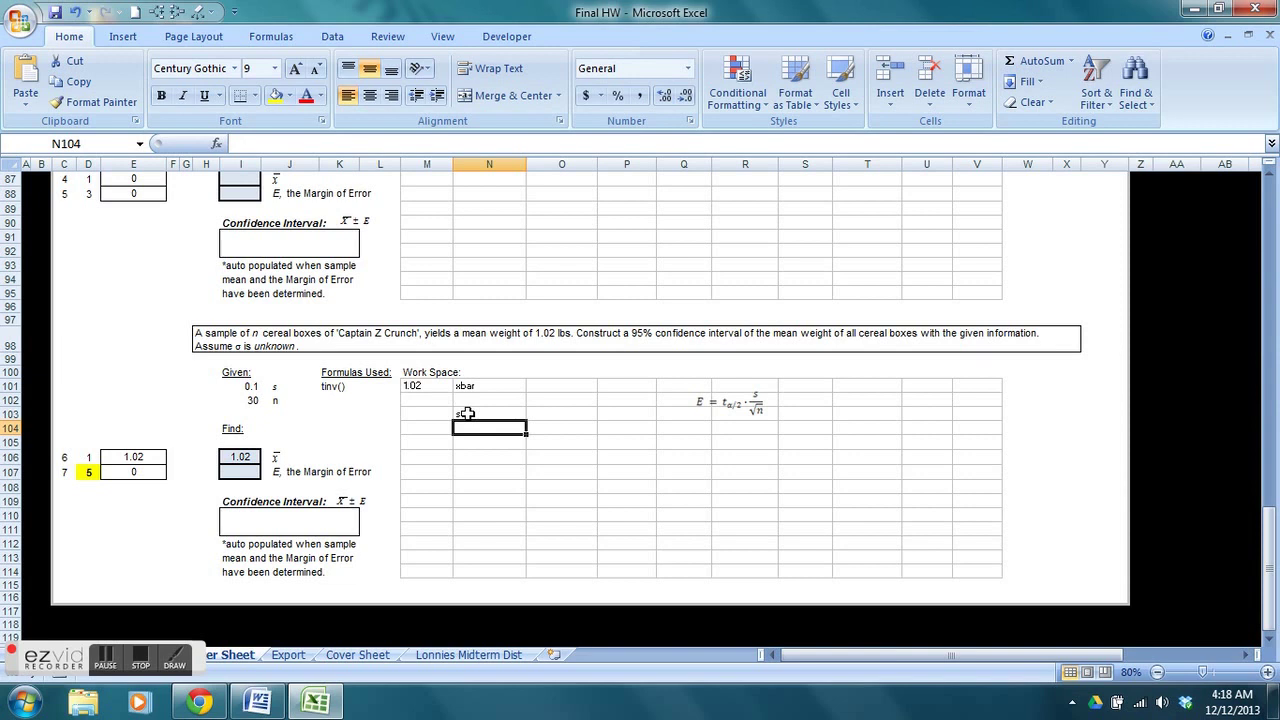
text(sqrt n)
Step: Set M103 to reference the given s in I101 and calculate the square root of n from I102 in M104
click(440, 414)
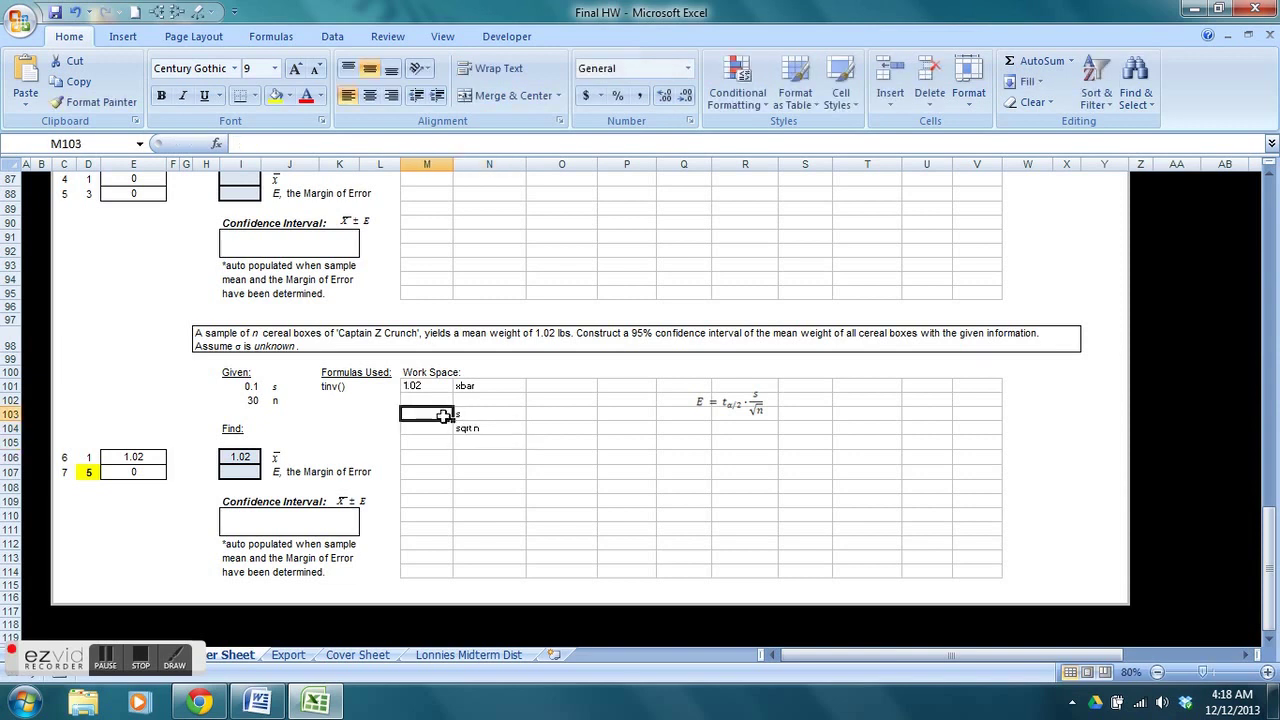
text(=)
click(247, 386)
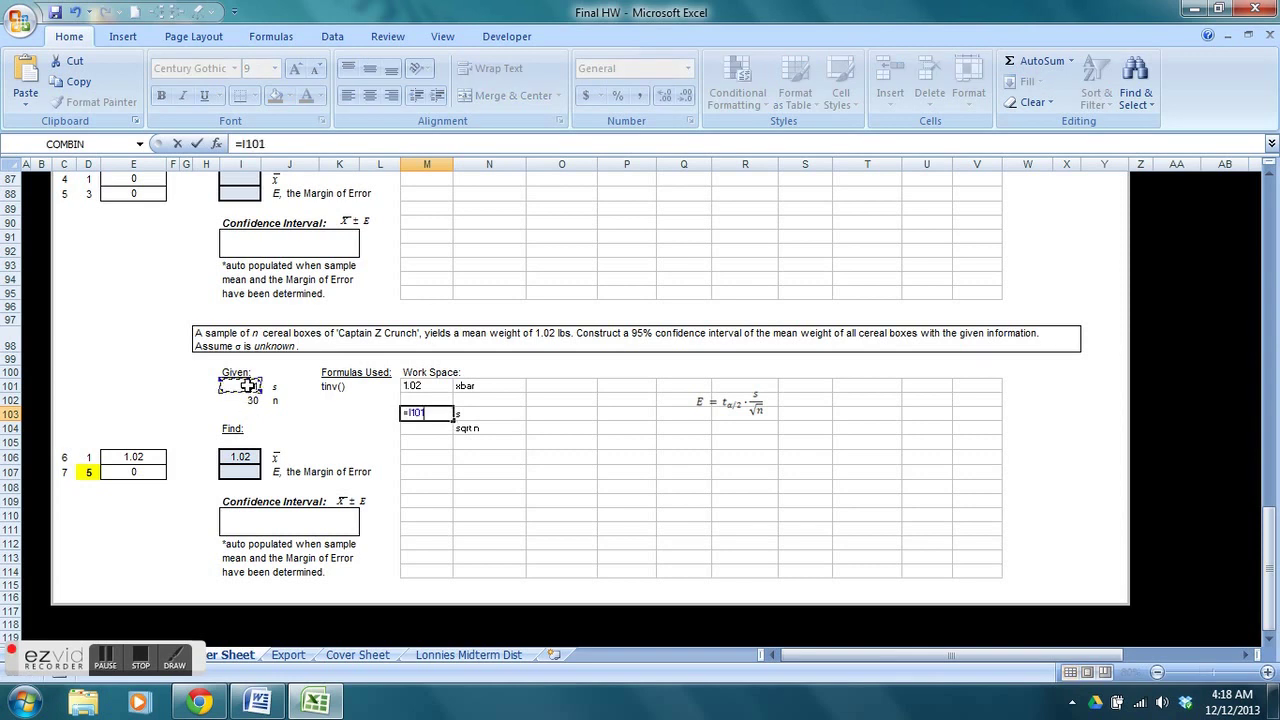
key(Return)
text(=)
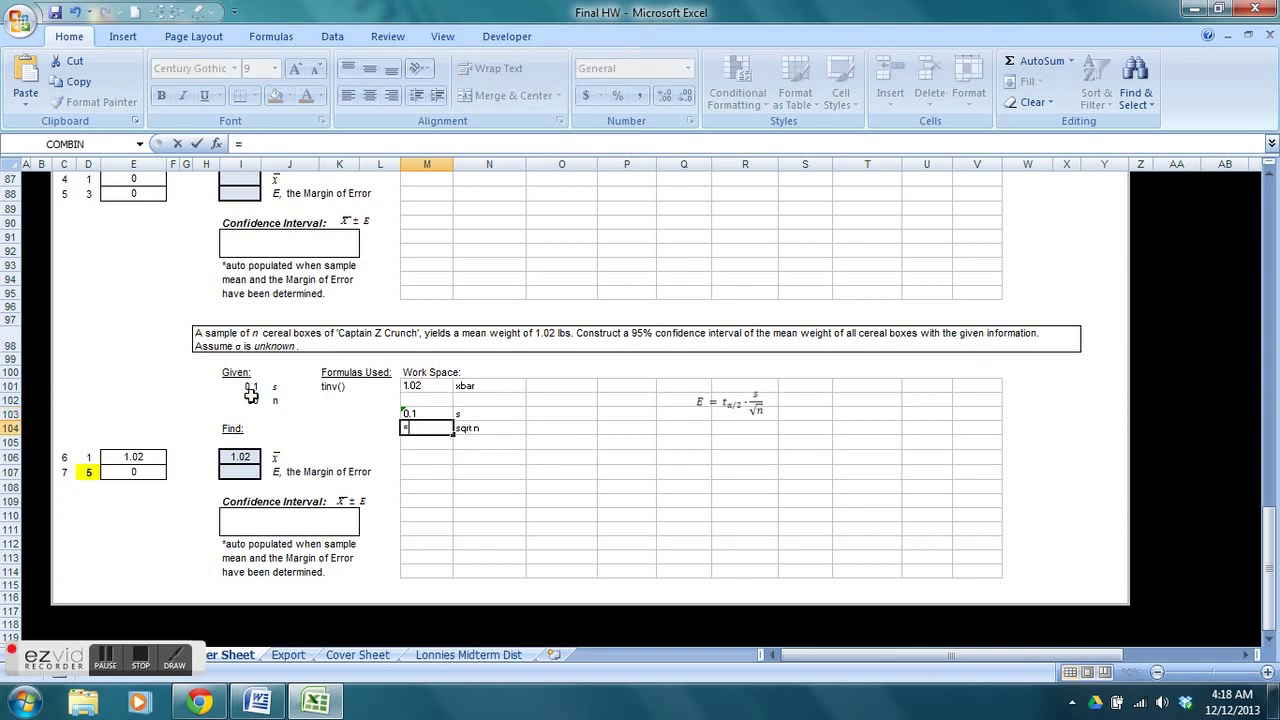
text(sqr)
key(Tab)
click(251, 401)
text())
key(Return)
Step: Copy the t = tinv(α,n-1) line from the Word notes and paste it into cell Q105 of the Excel work space
click(436, 400)
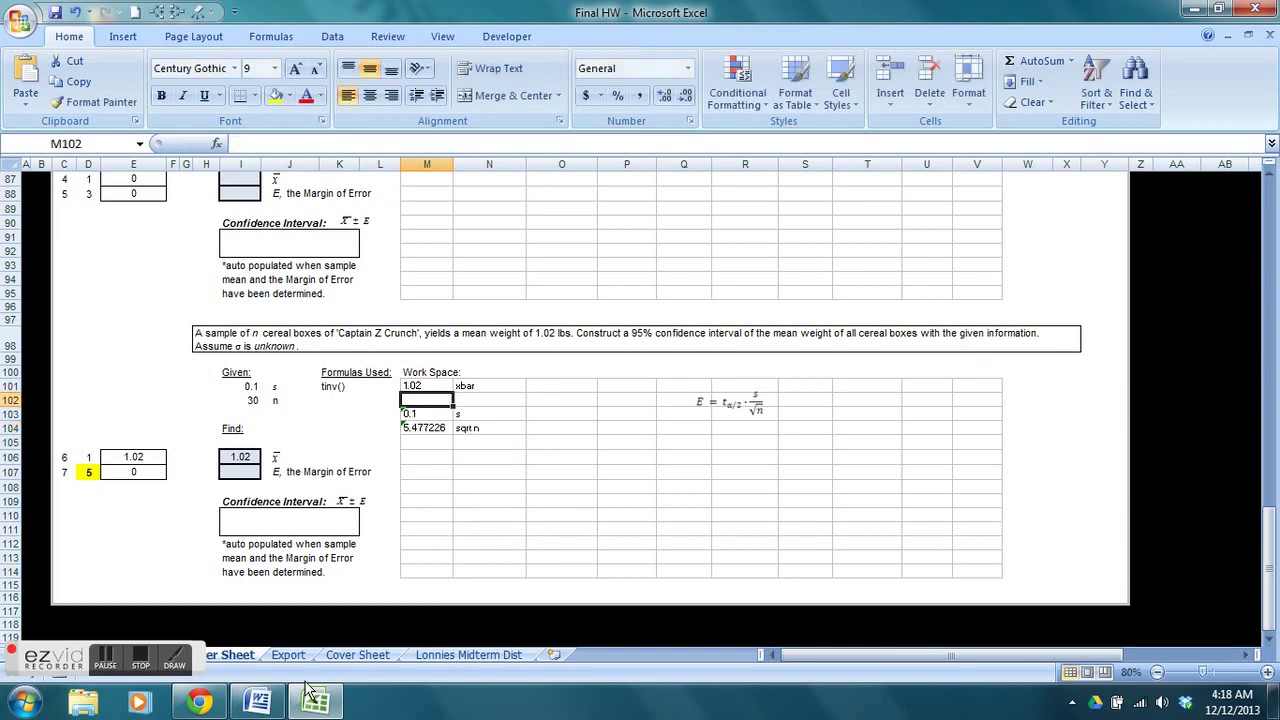
mouse_move(312, 703)
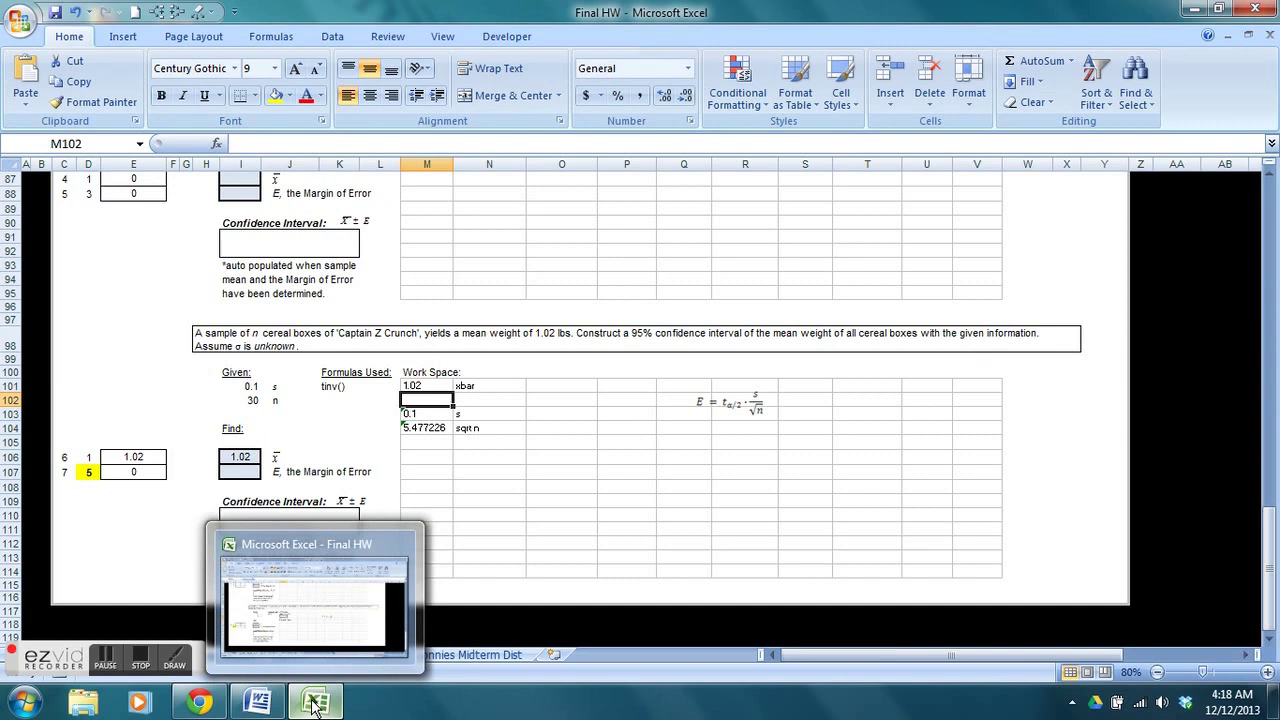
click(257, 703)
drag(832, 418, 736, 410)
key(ctrl+c)
click(575, 447)
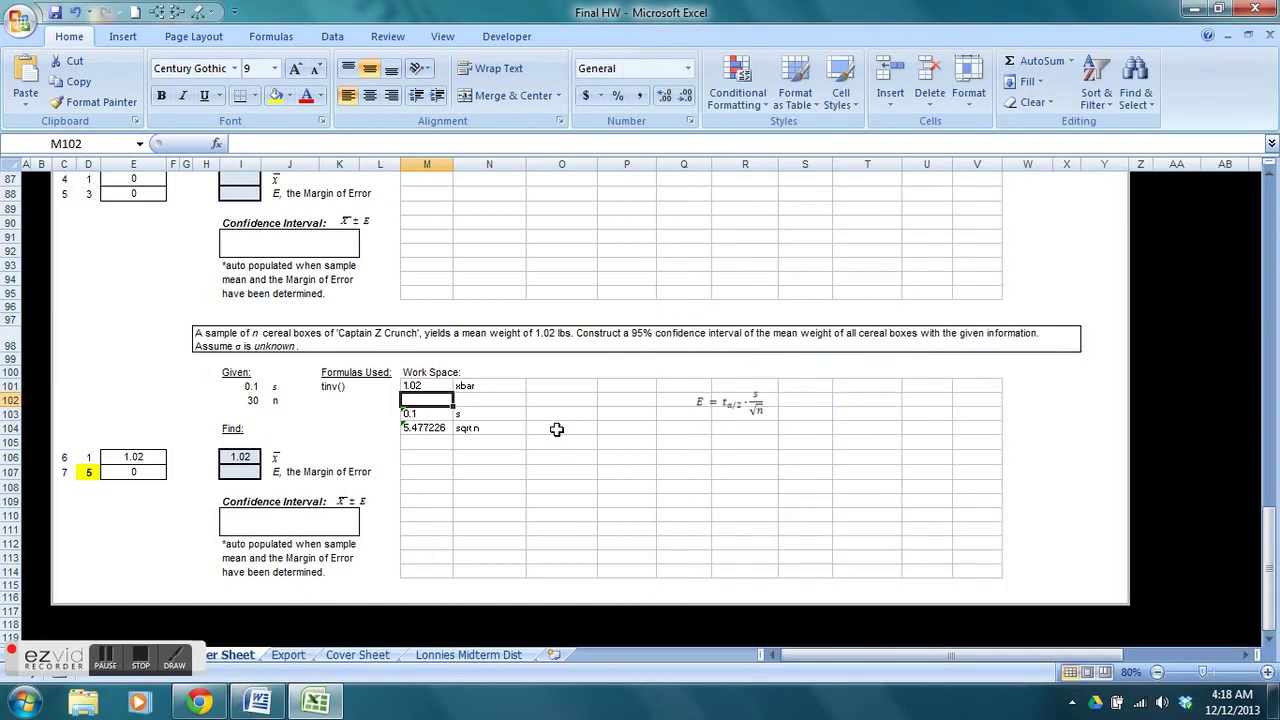
click(720, 440)
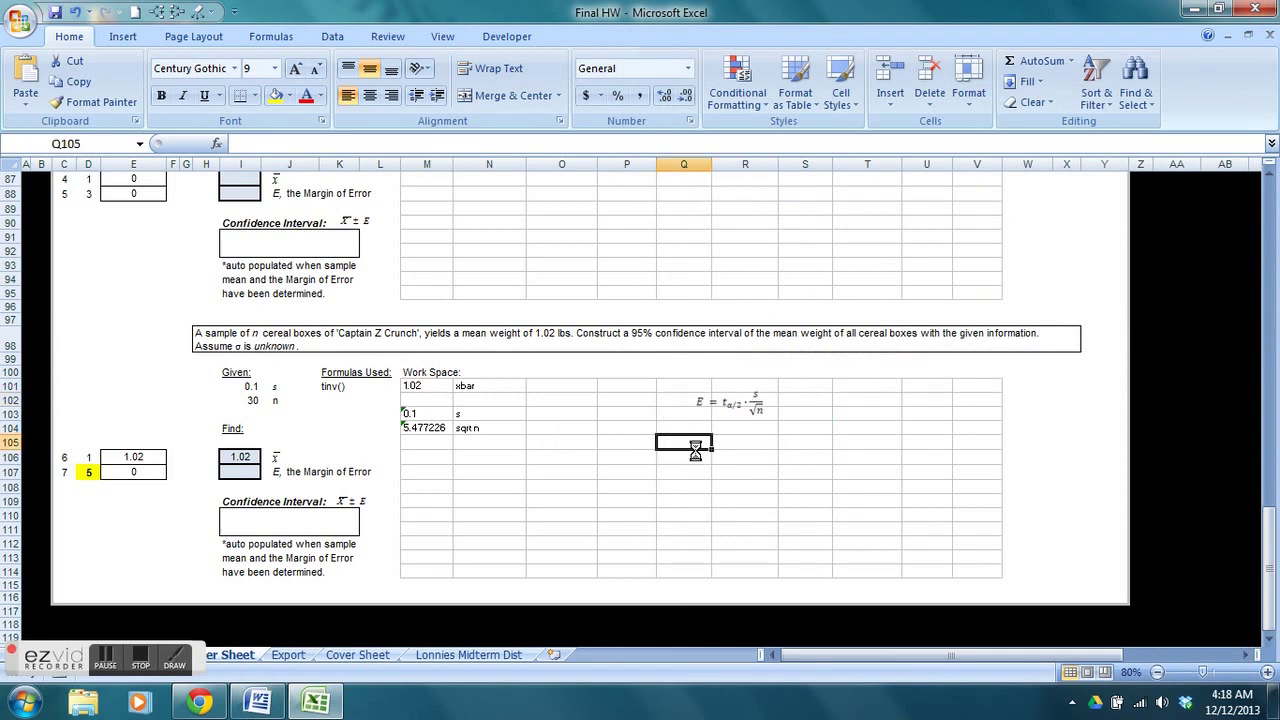
key(ctrl+v)
click(765, 472)
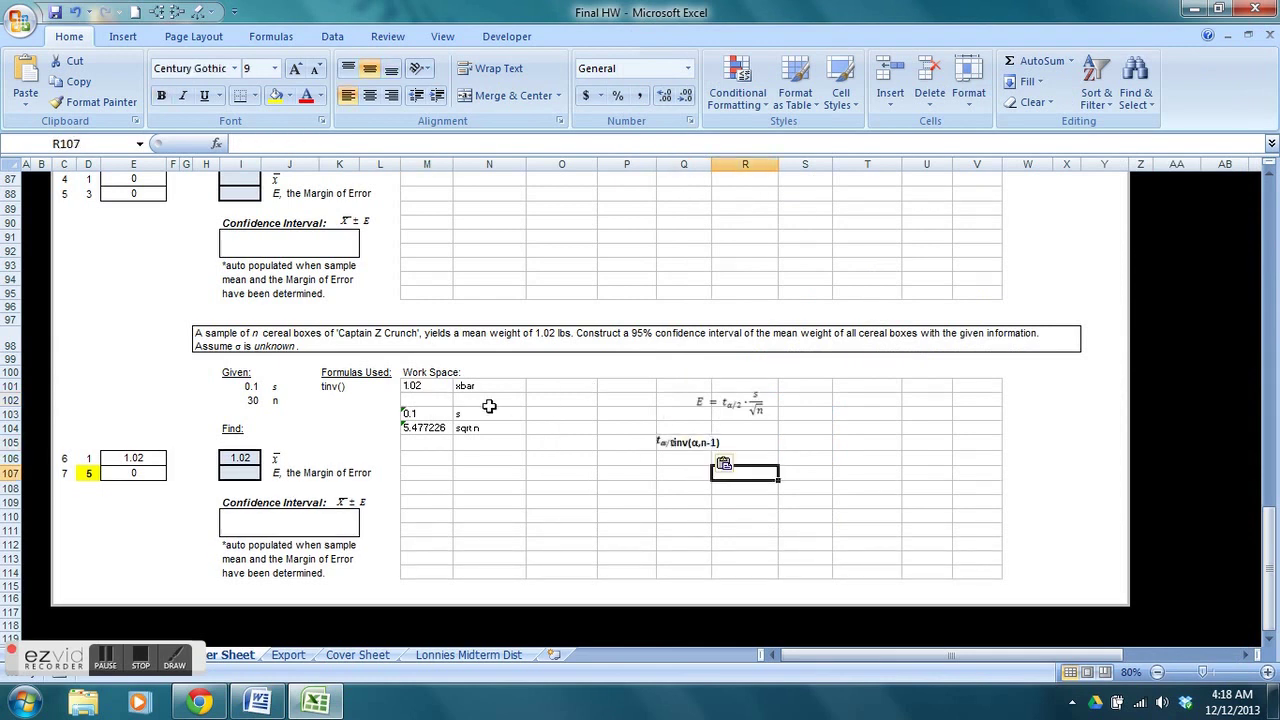
Step: Move the pasted t α/2 picture into column P so it sits just before the tinv(α,n-1) text
click(664, 442)
click(697, 442)
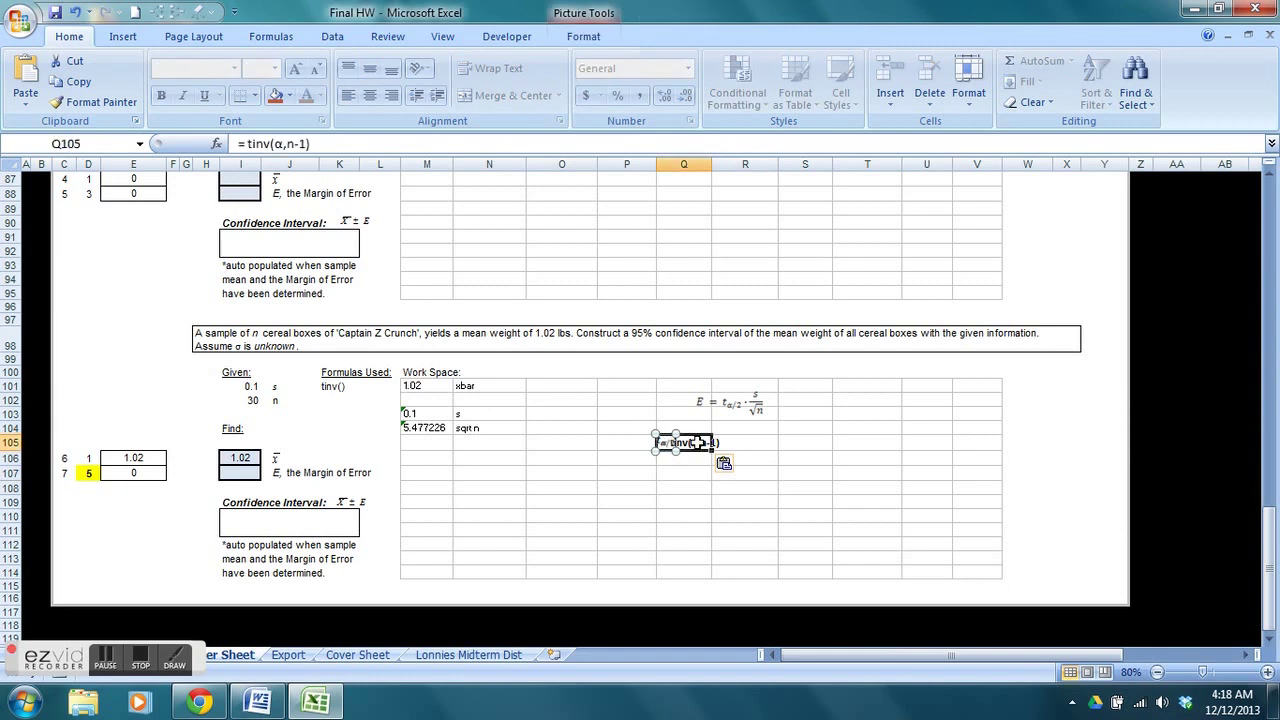
click(660, 443)
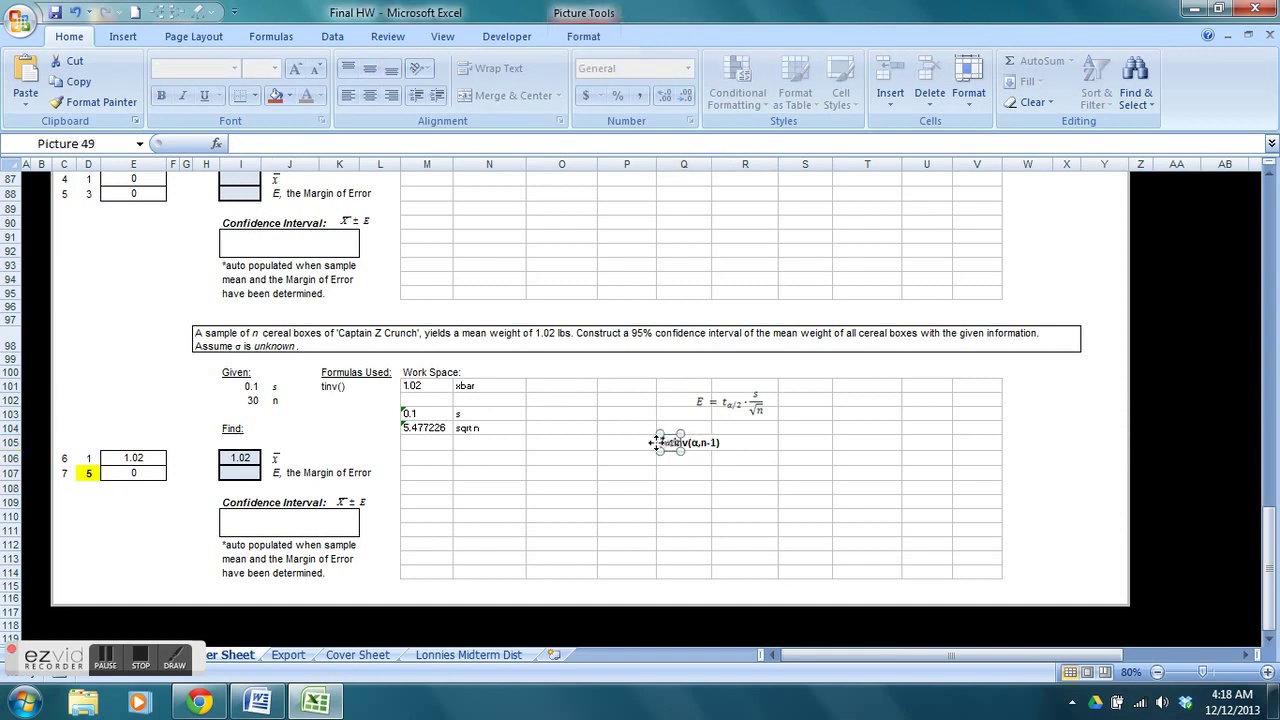
drag(650, 442, 642, 447)
click(715, 458)
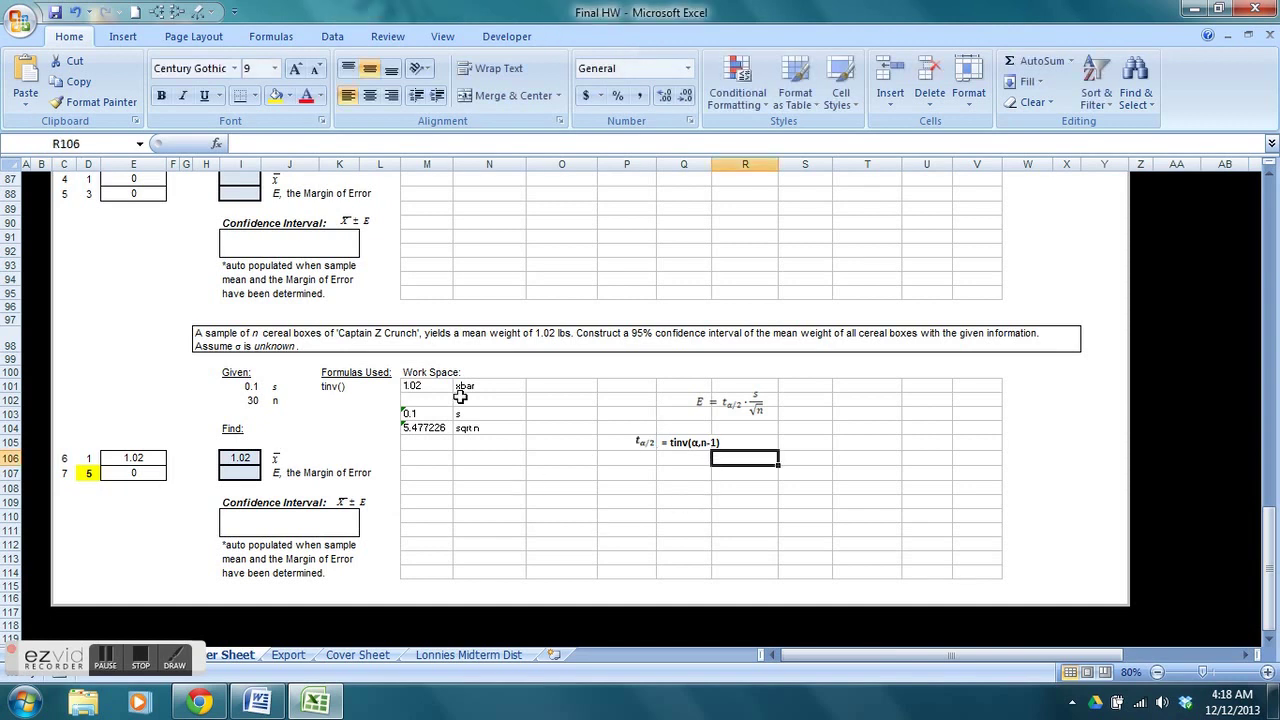
Step: Calculate the t value in M102 with =TINV(.05,I102-1)
click(432, 412)
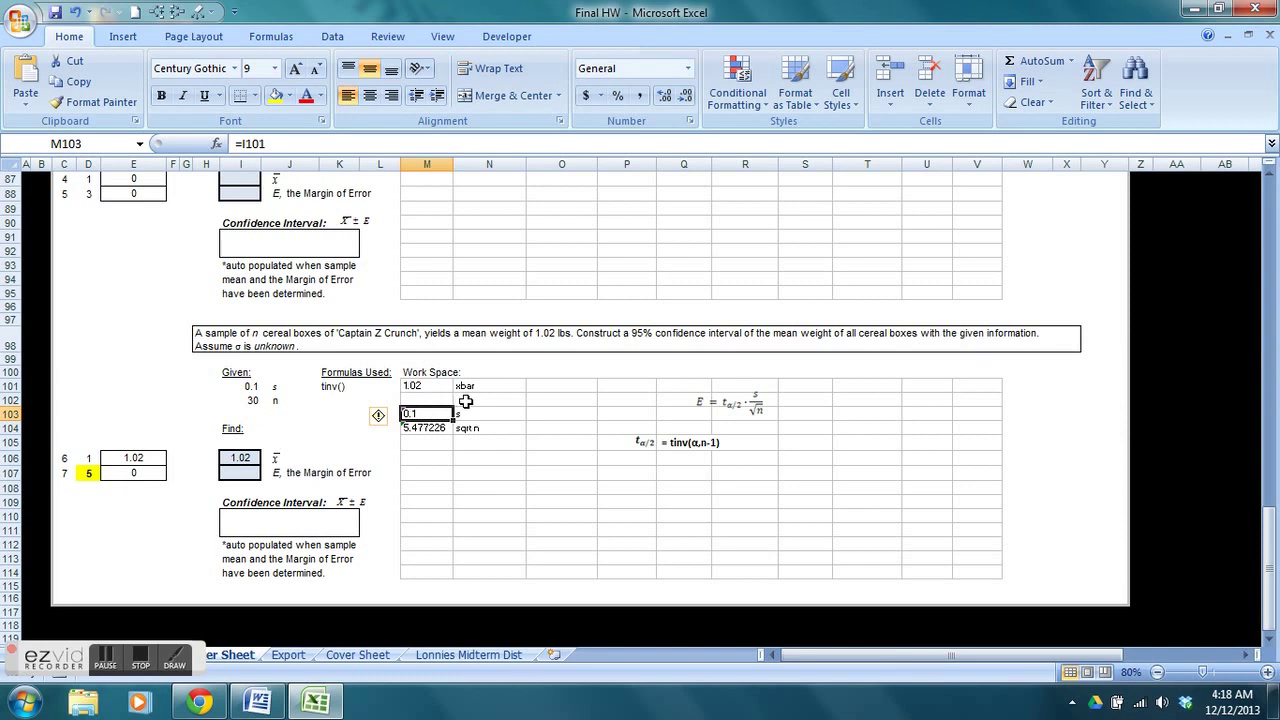
click(465, 400)
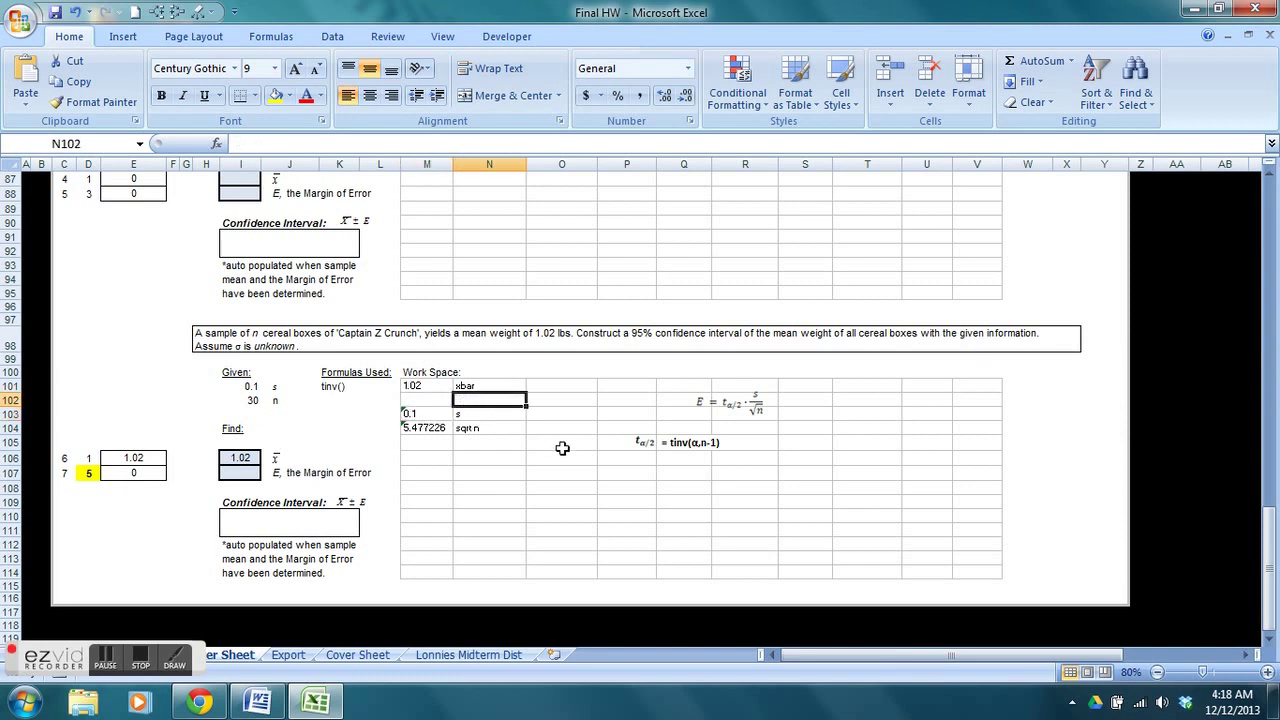
click(430, 400)
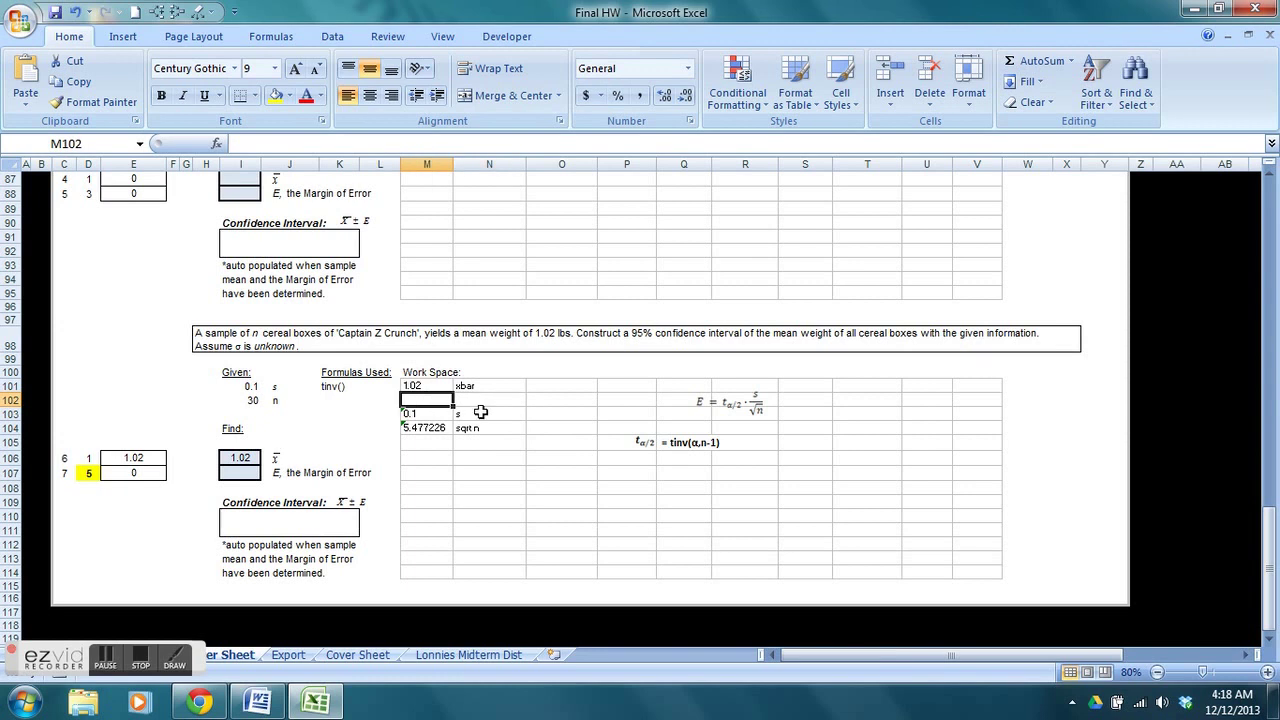
text(=tin)
key(Tab)
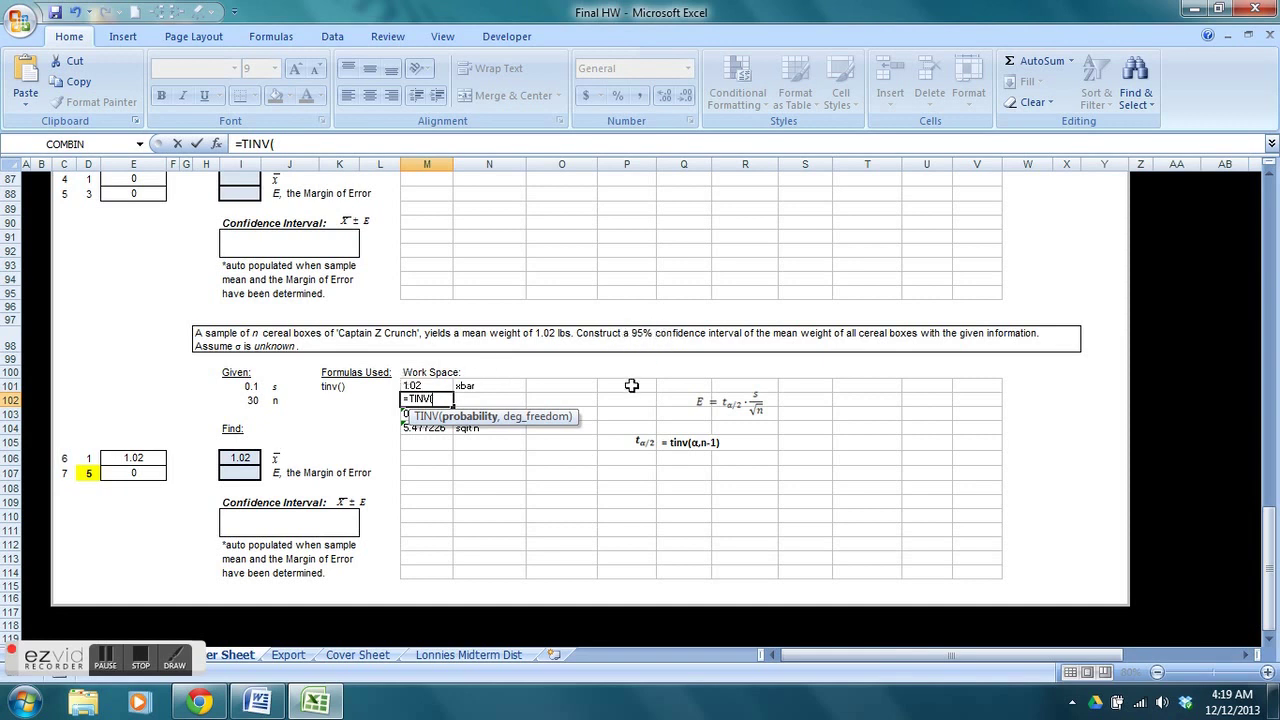
text(05,)
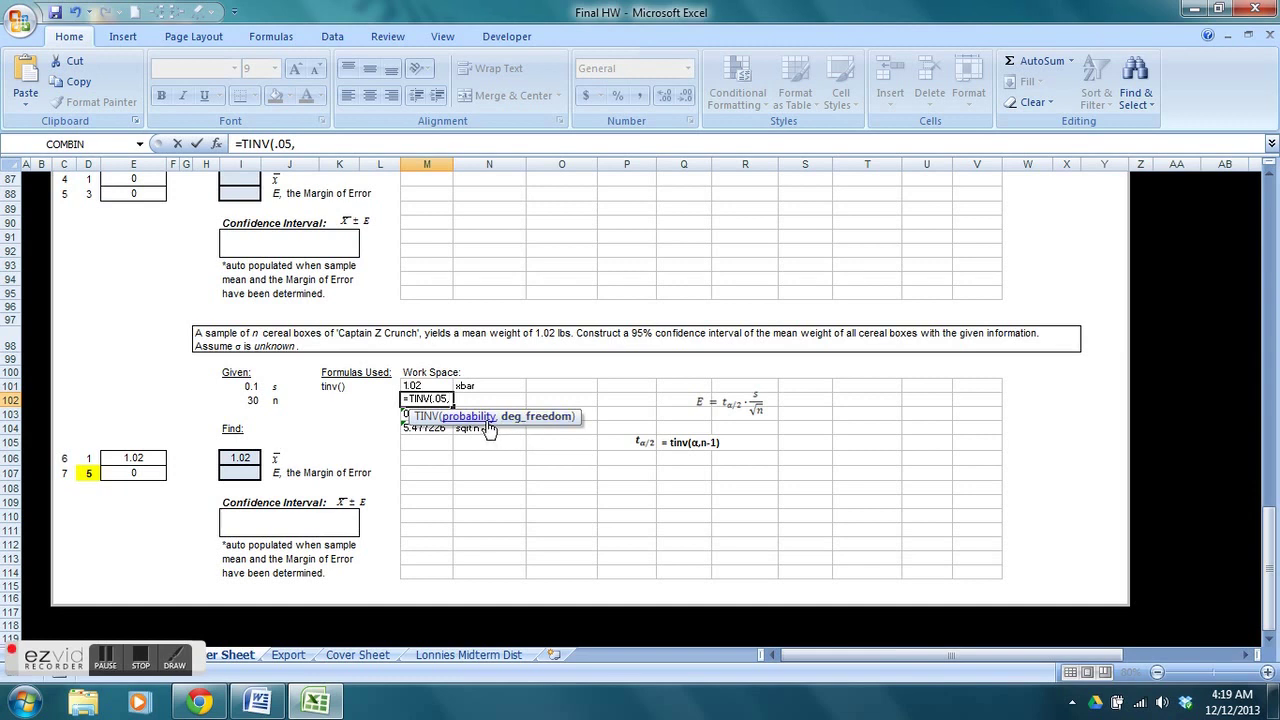
click(255, 400)
text(-)
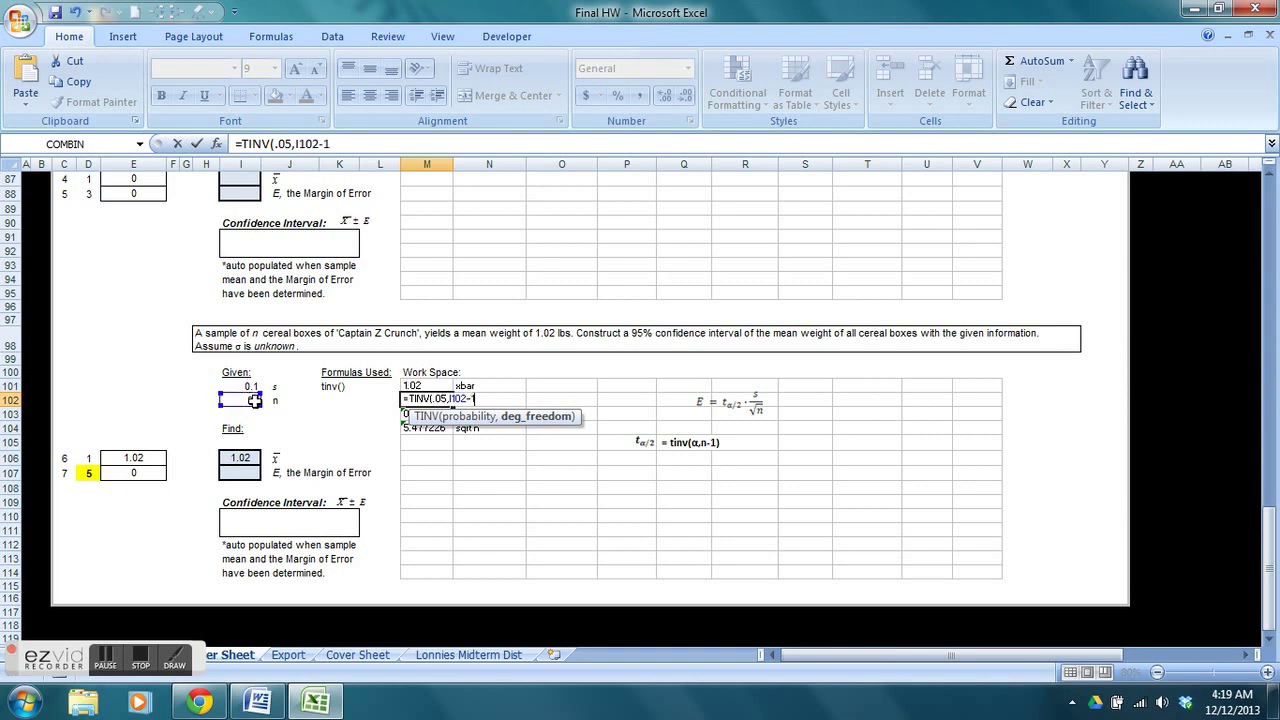
text(1))
key(Return)
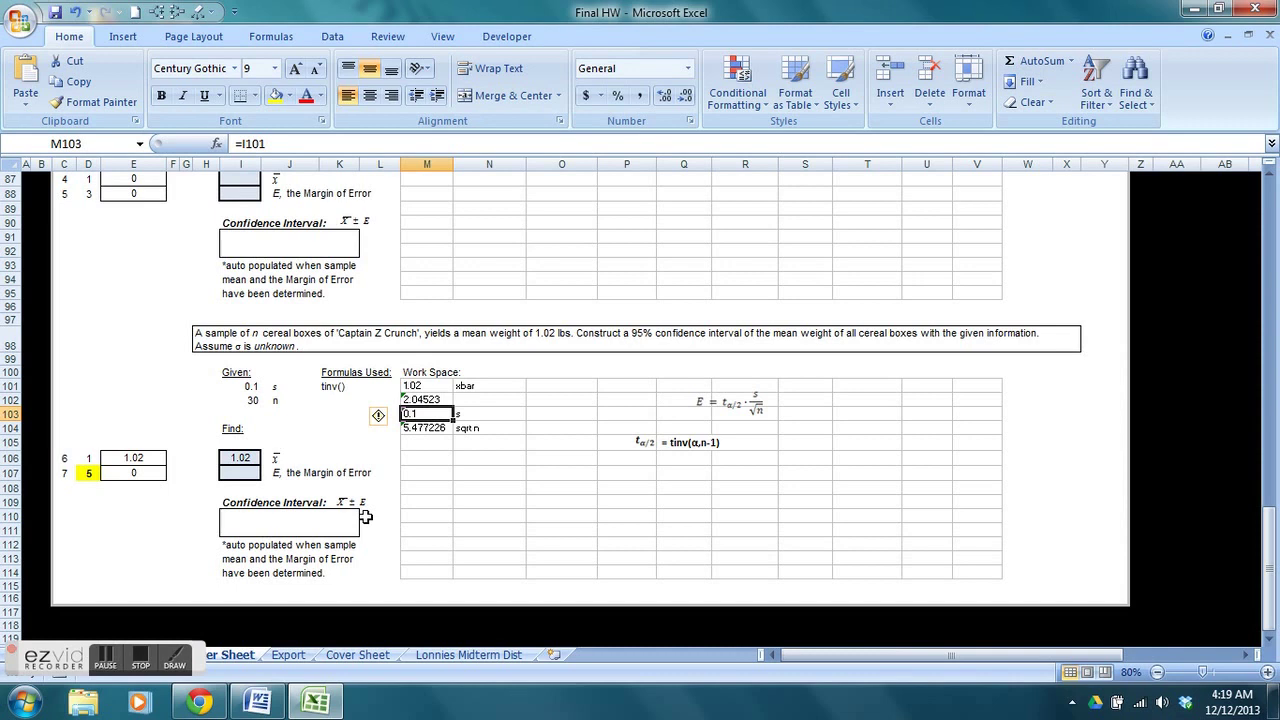
Step: Label the t value in N102 as T and add the label E in N106 for the margin of error
click(463, 402)
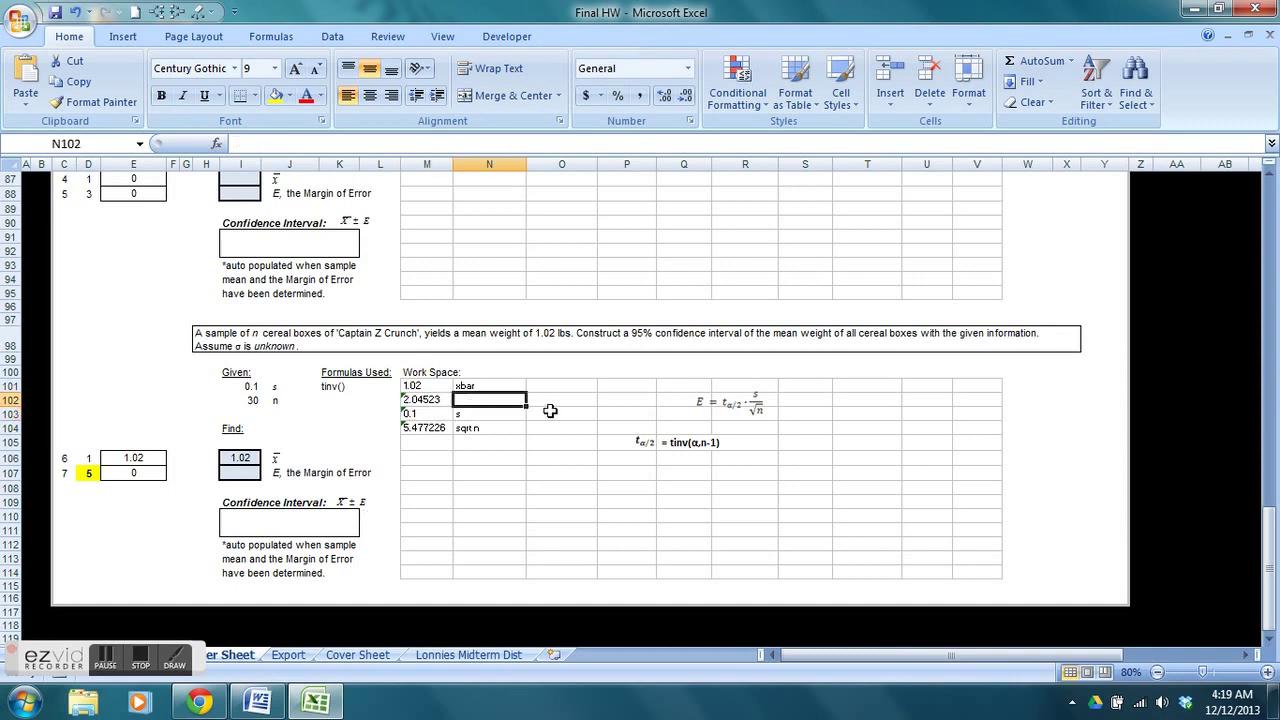
text(t)
text(T)
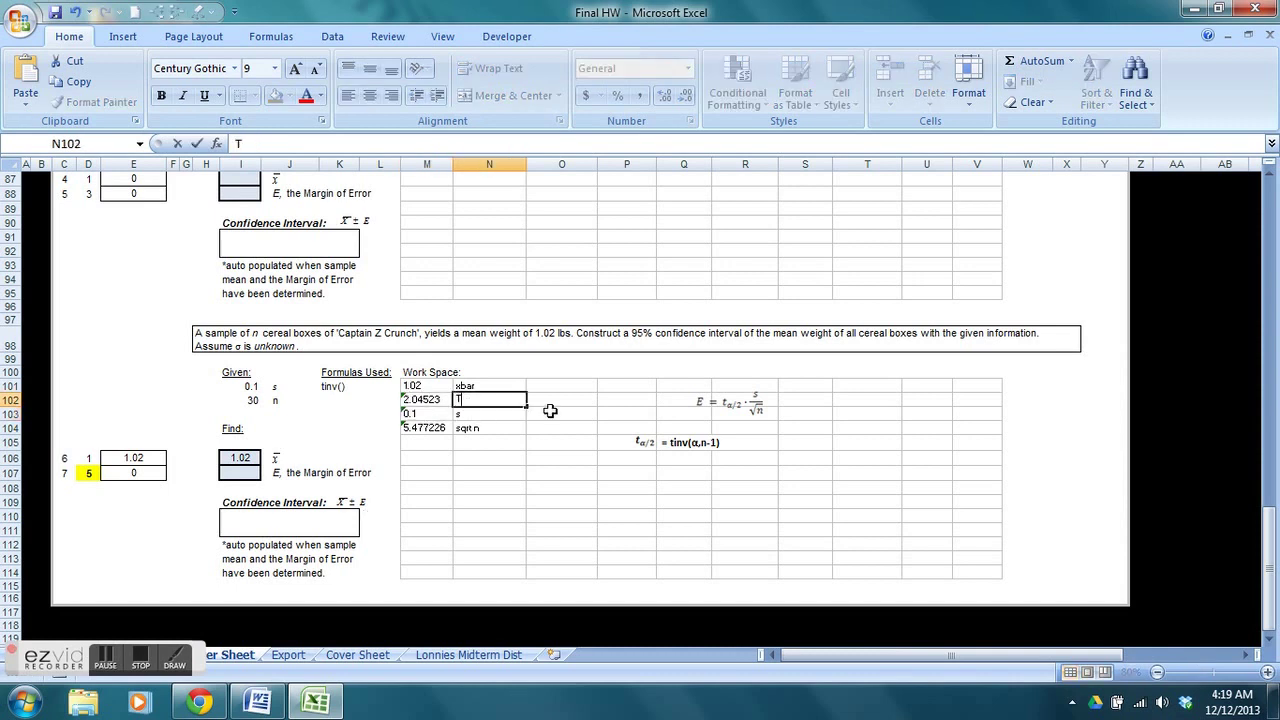
key(Return)
key(Down)
key(Down)
key(Down)
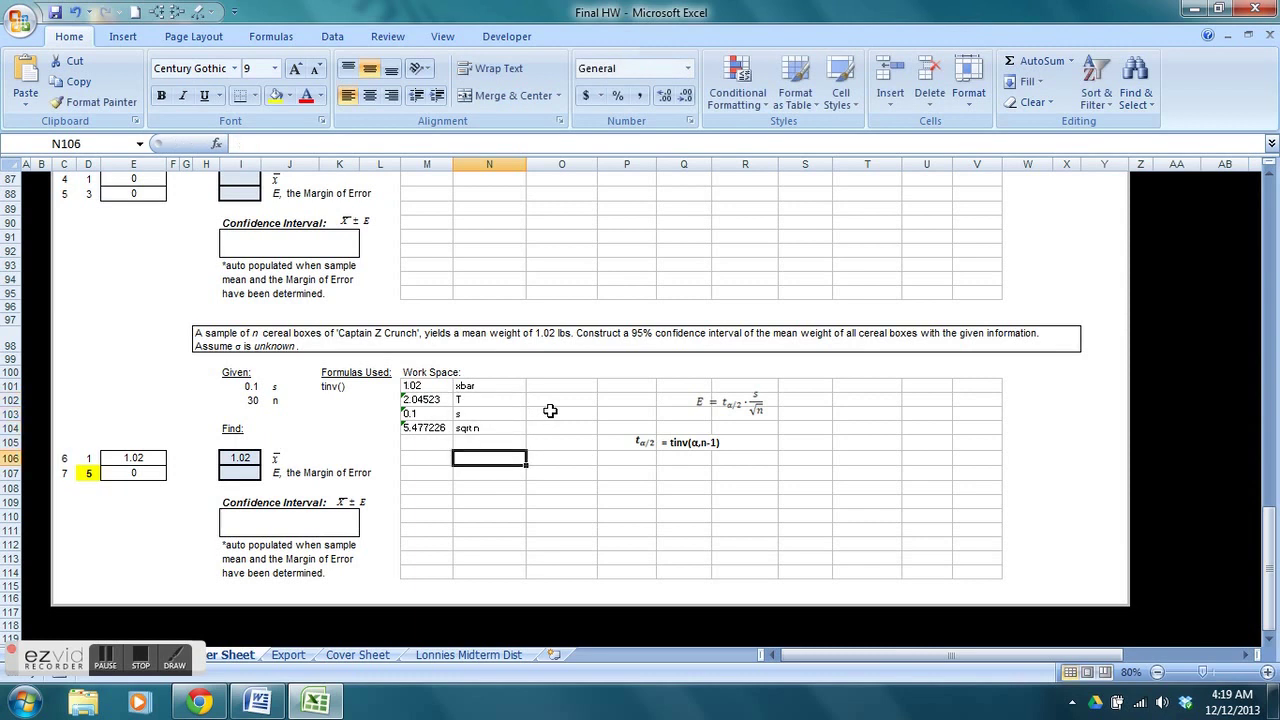
text(E)
key(Left)
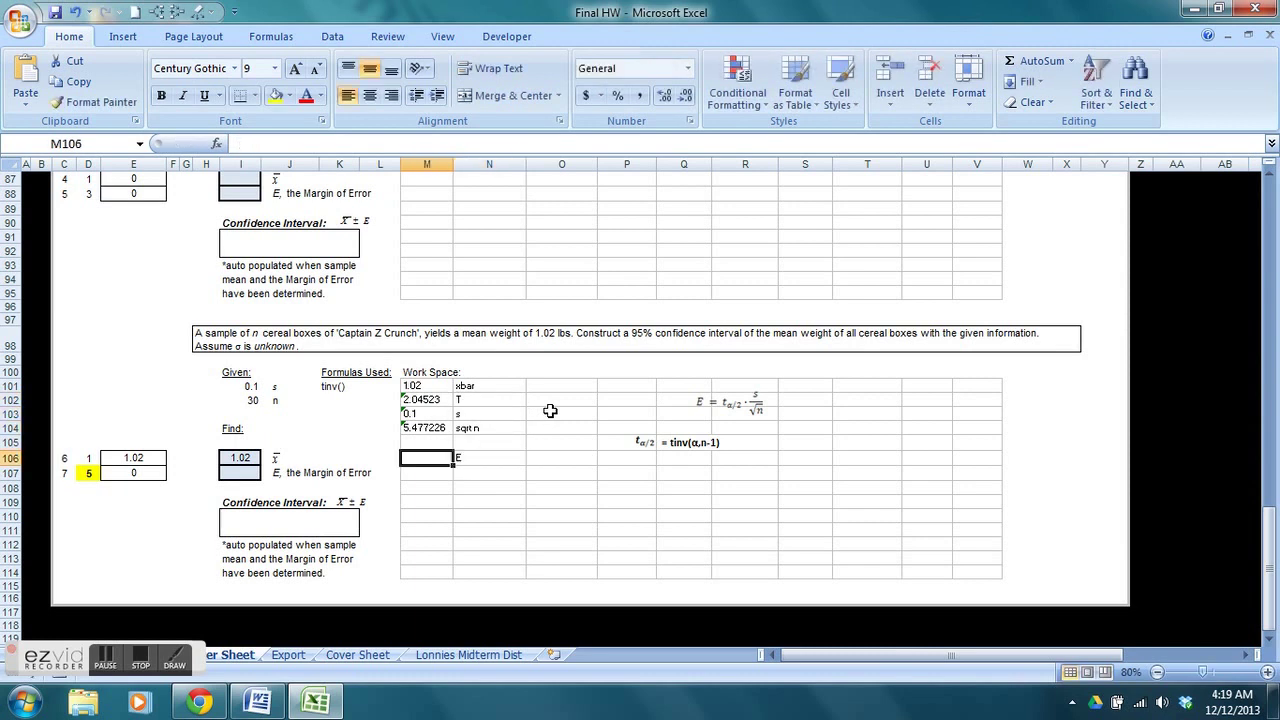
Step: Calculate the margin of error in M106 with =M102*M103/M104
text(=)
click(424, 399)
text(*)
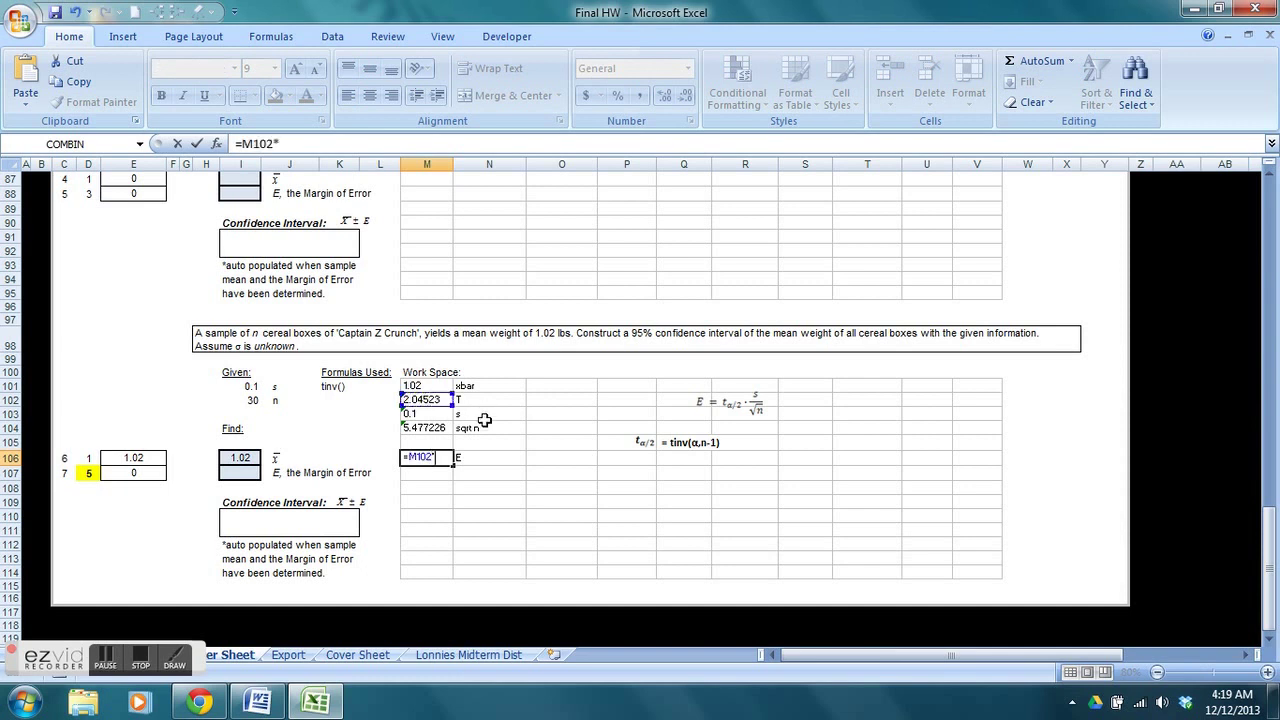
click(436, 415)
text(/)
click(436, 428)
key(Return)
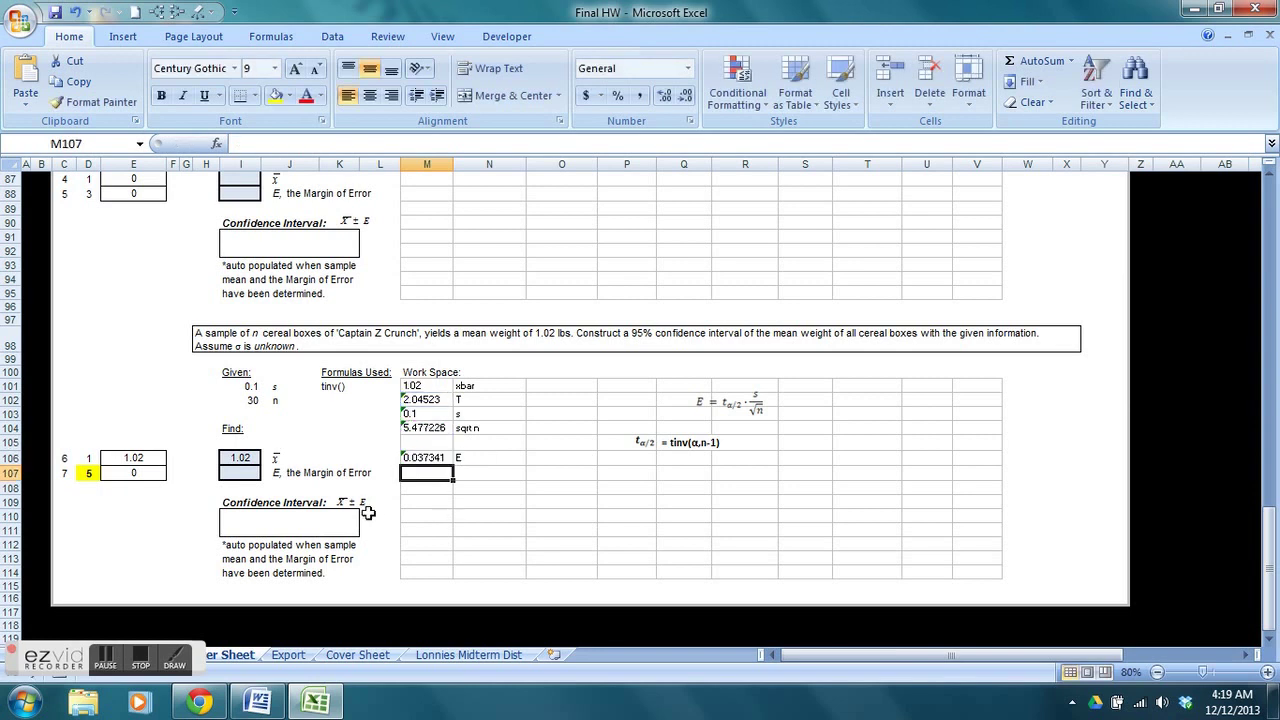
Step: Link the answer cell I107 for E, the Margin of Error, to the calculated value with =M106
click(238, 473)
text(=)
click(428, 457)
key(Return)
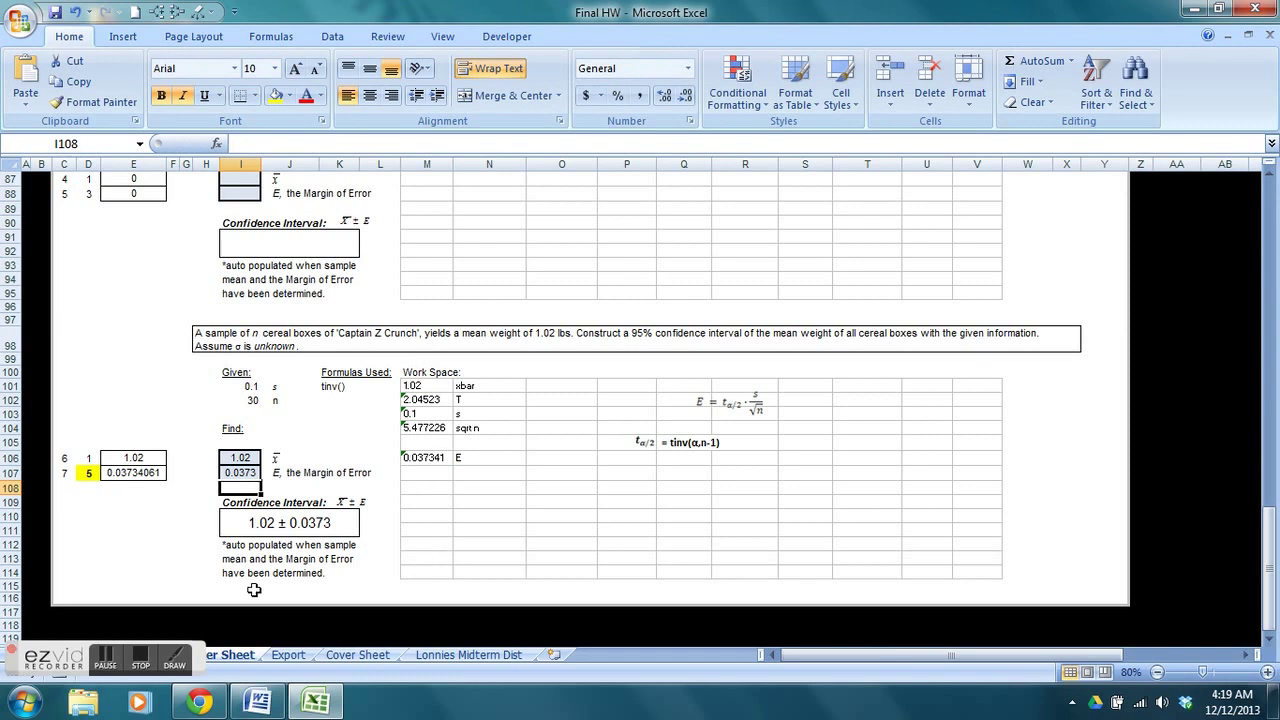
Step: Check the answers to questions 6 and 7 against the solutions on the Graded sheet, and return to the Student Answer Sheet
drag(52, 654, 48, 600)
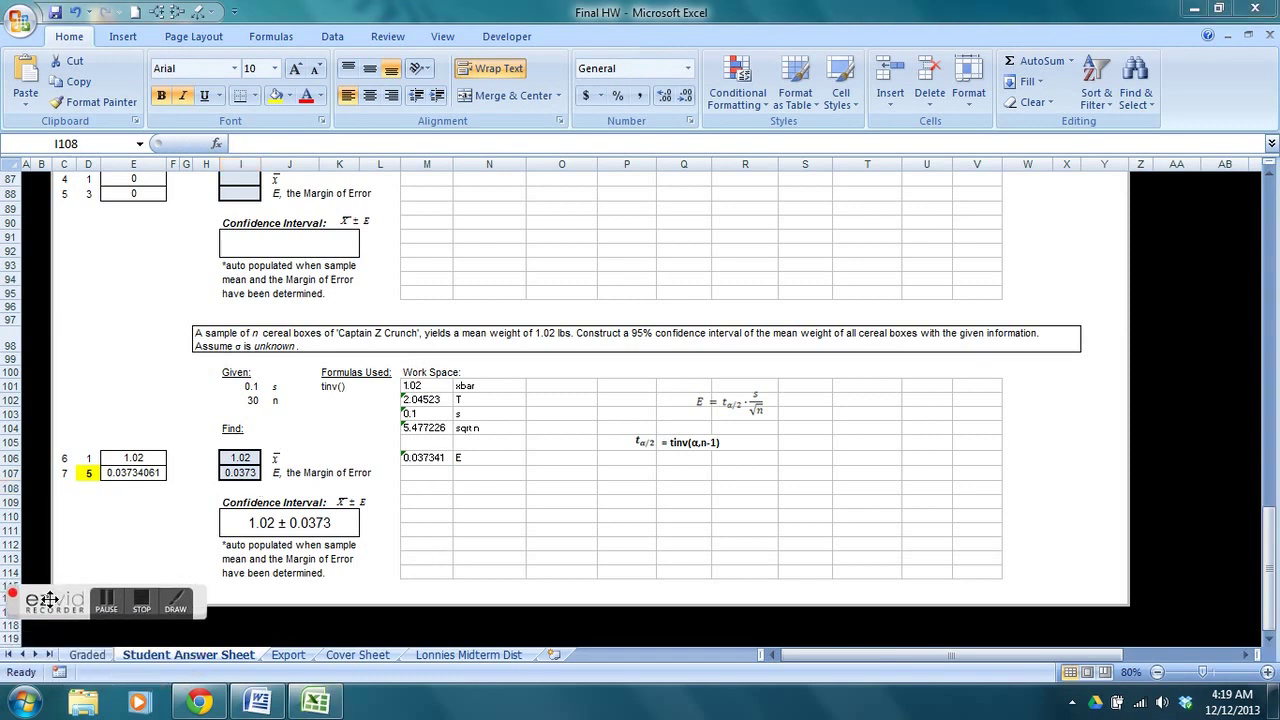
click(86, 655)
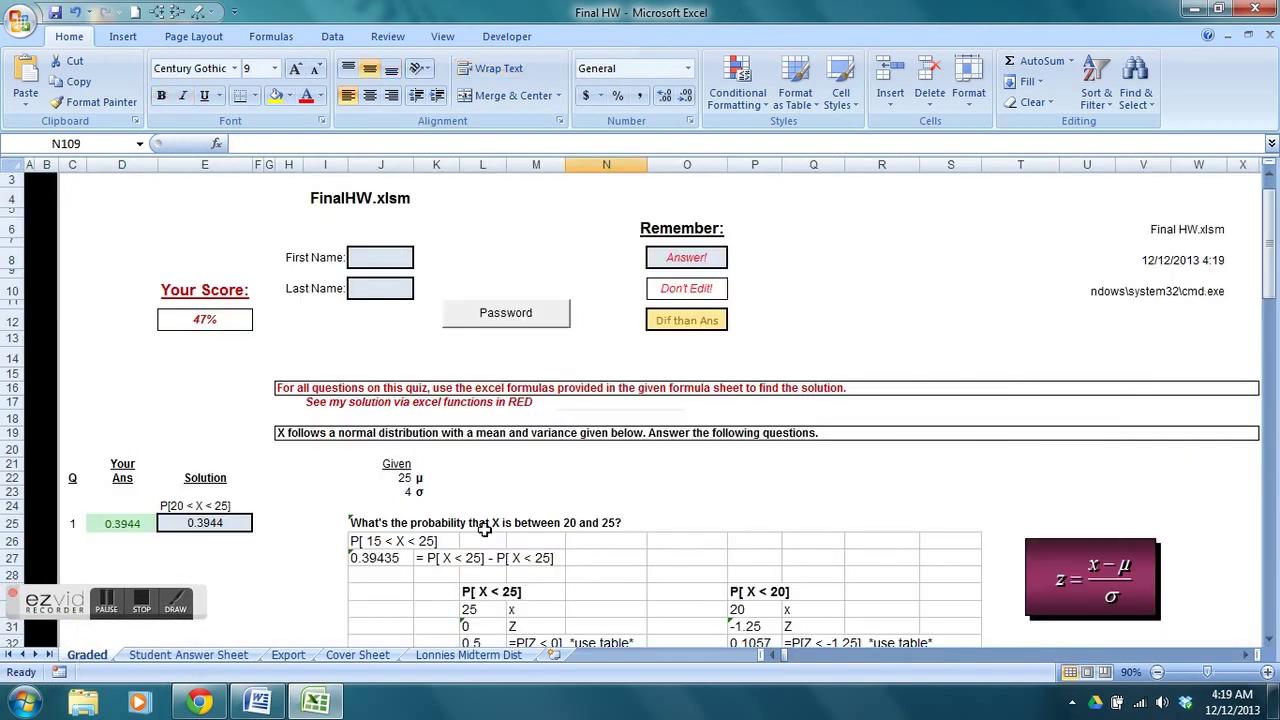
drag(1272, 248, 1272, 578)
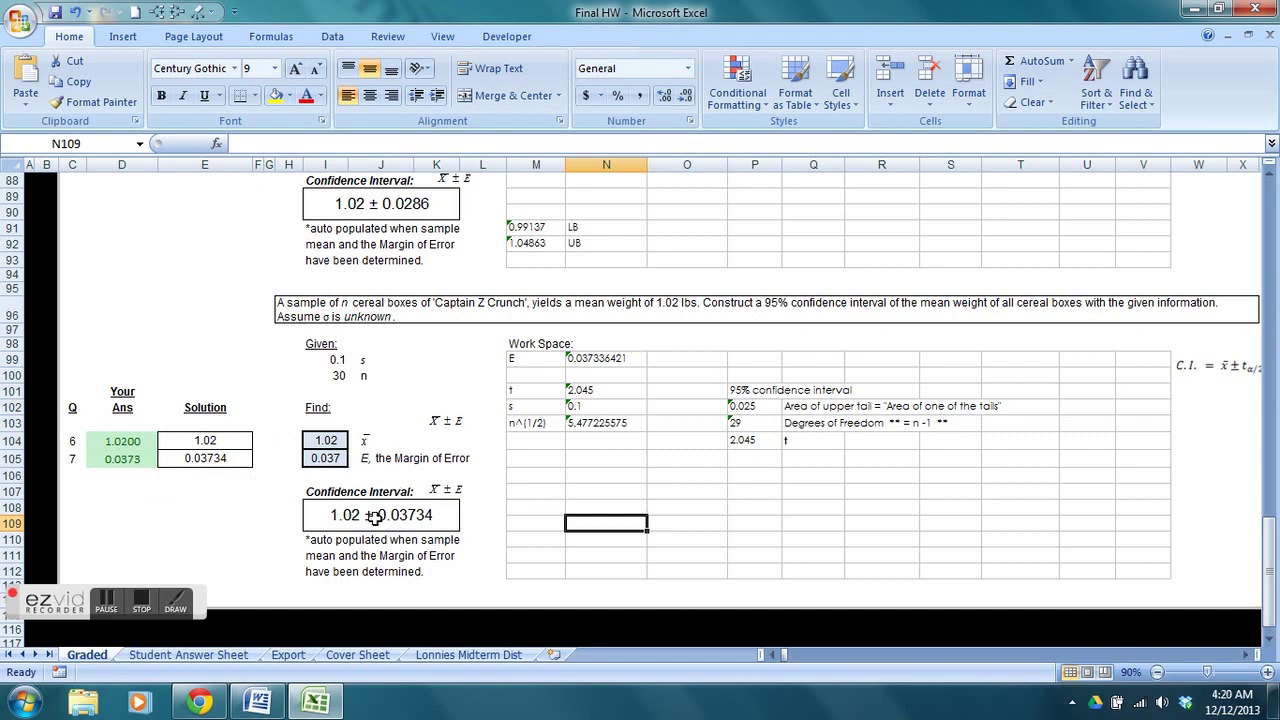
click(188, 655)
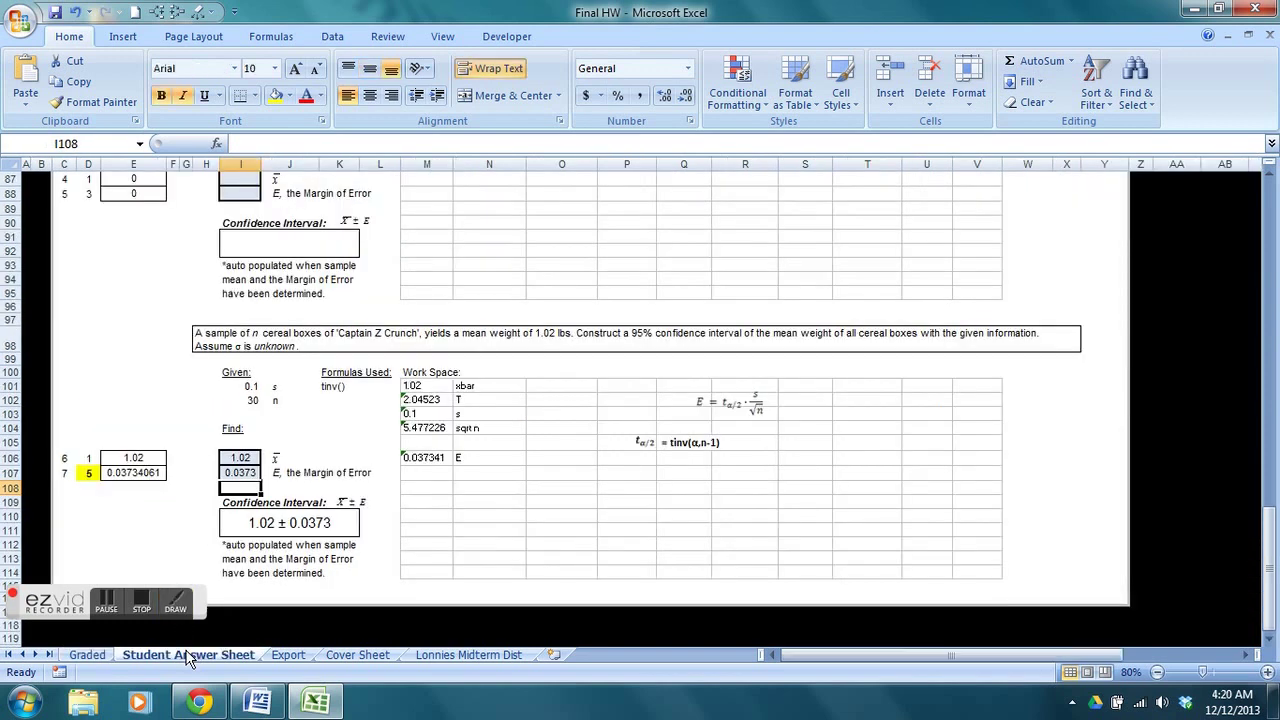
click(513, 492)
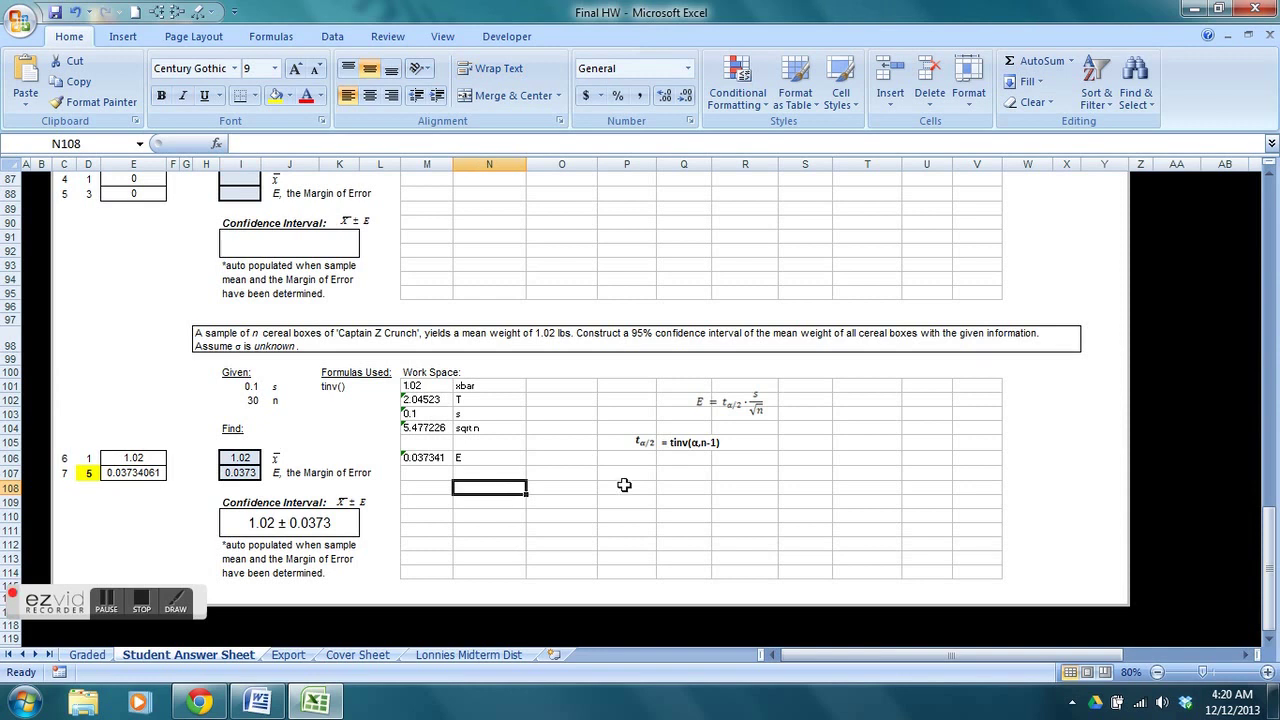